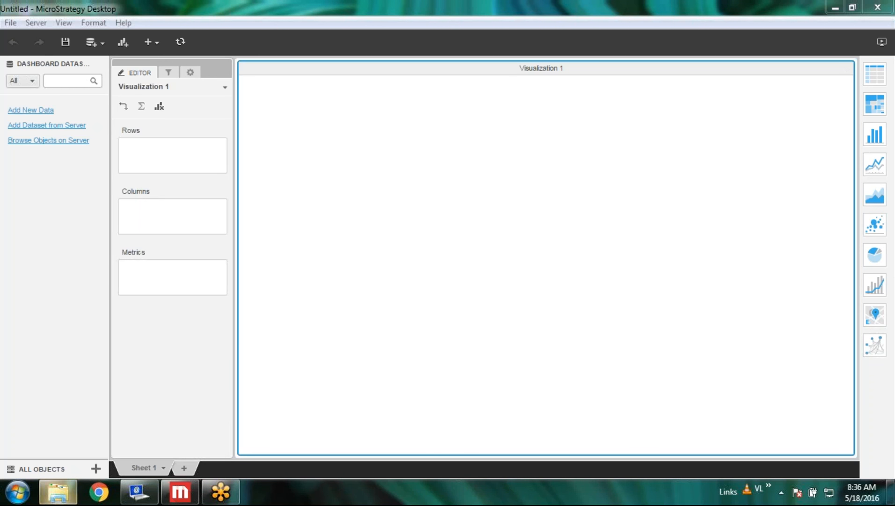
Switch to Windows Explorer and open the MicroStrategy folder under Business Intelligence in the personal documents folder on the Professional (H:) drive.
click(58, 492)
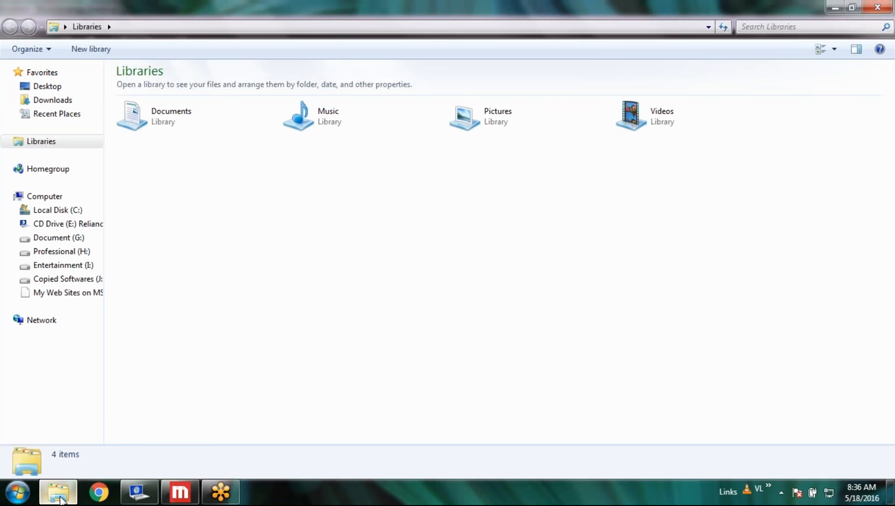
click(62, 253)
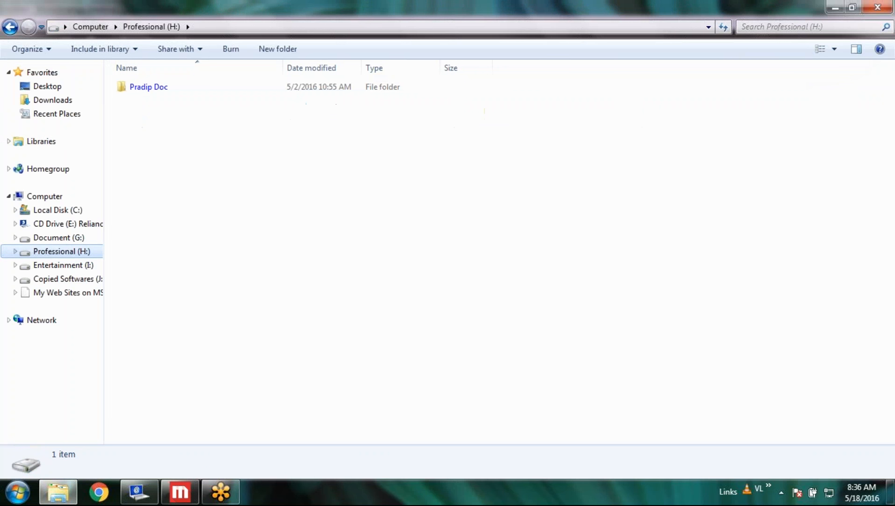
double_click(159, 87)
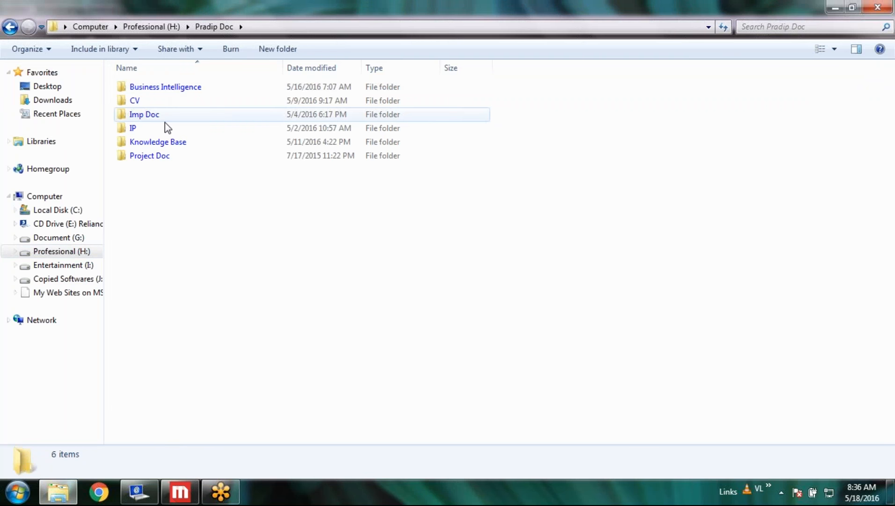
double_click(189, 88)
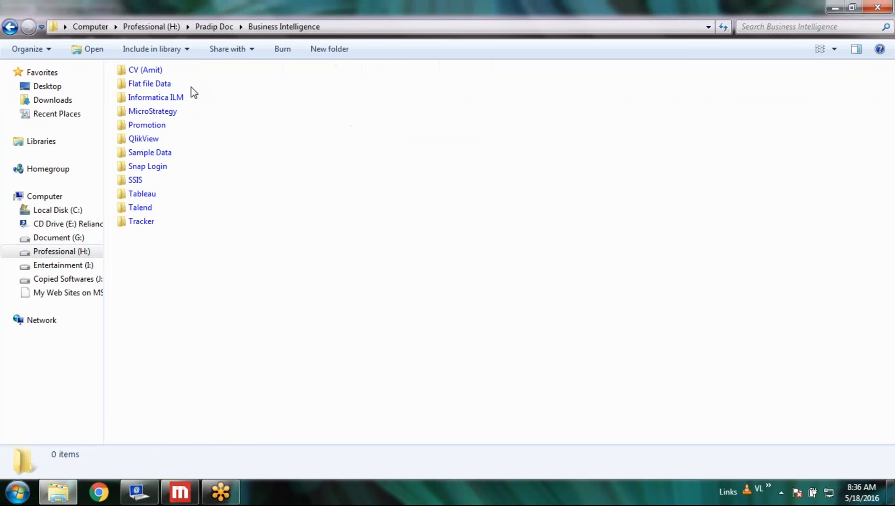
double_click(174, 114)
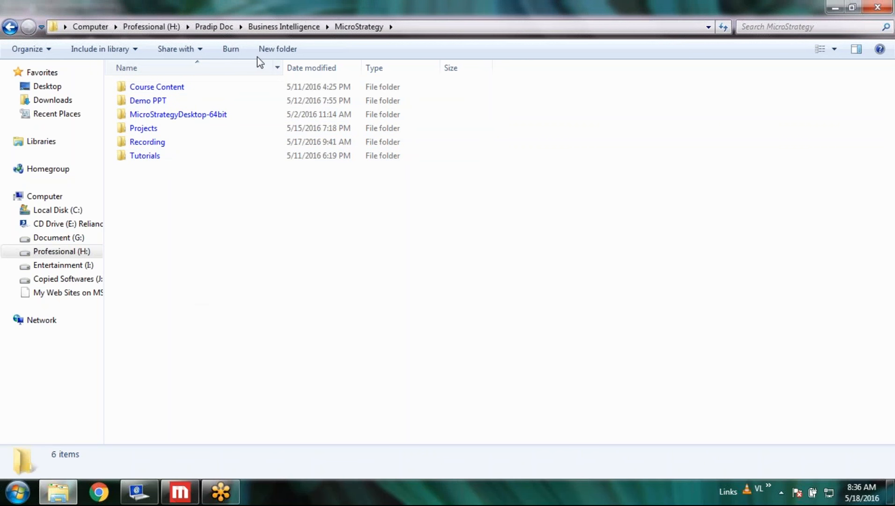
Create a folder named "Live Training" inside the MicroStrategy folder and open it.
click(277, 49)
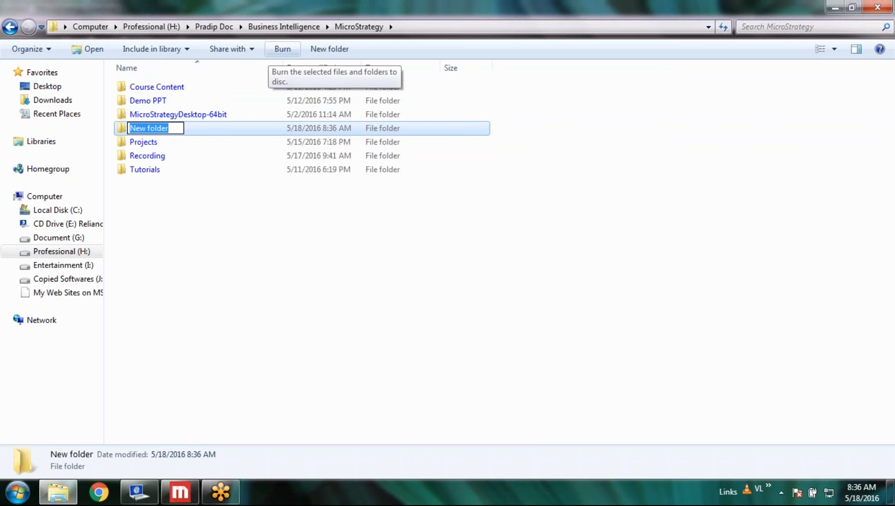
text(Live )
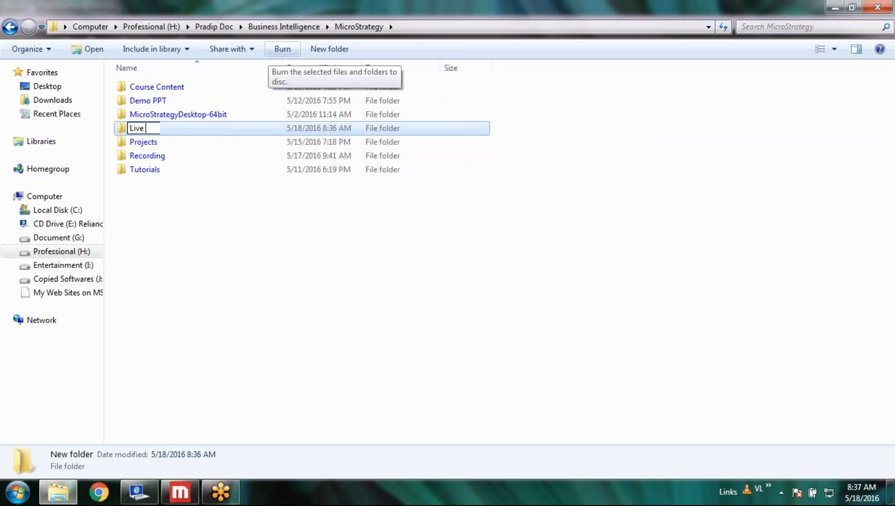
text(Training)
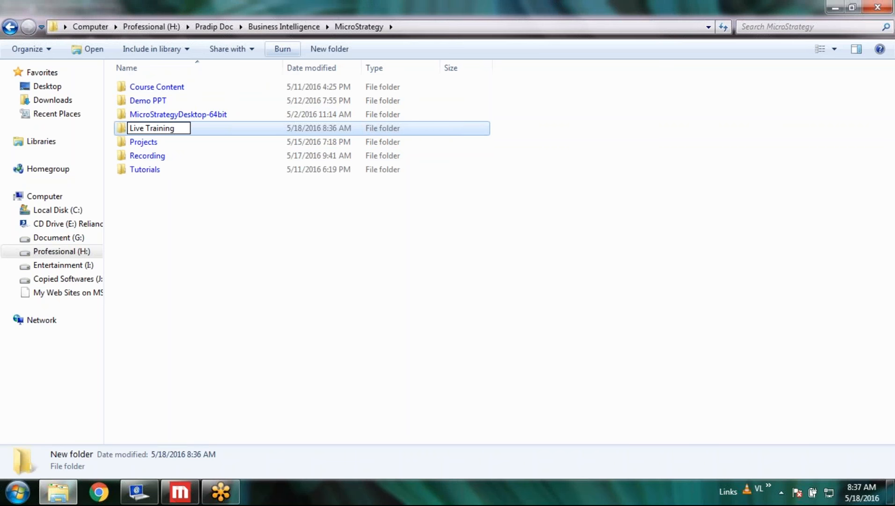
key(Return)
key(Return)
Create a folder in Live Training named "Training - " followed by the trainee's name, and open it.
click(262, 50)
text(Training M)
key(BackSpace)
text(-)
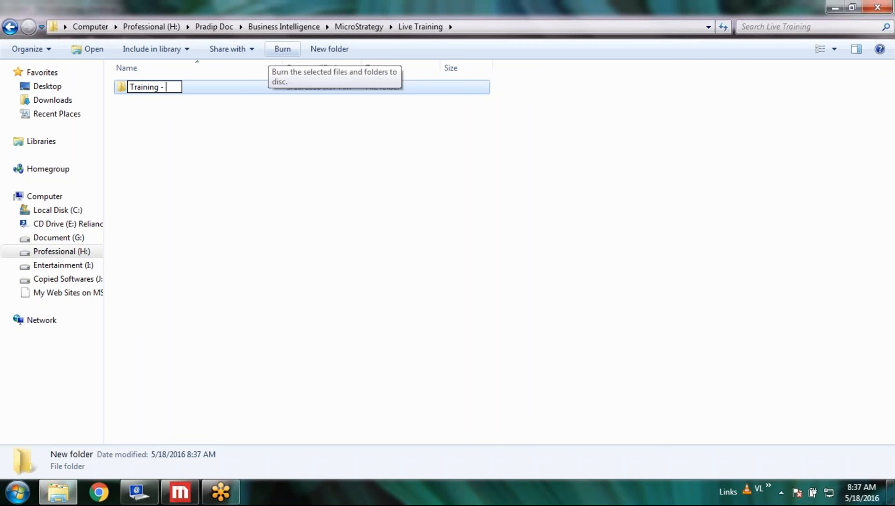
text( Sha)
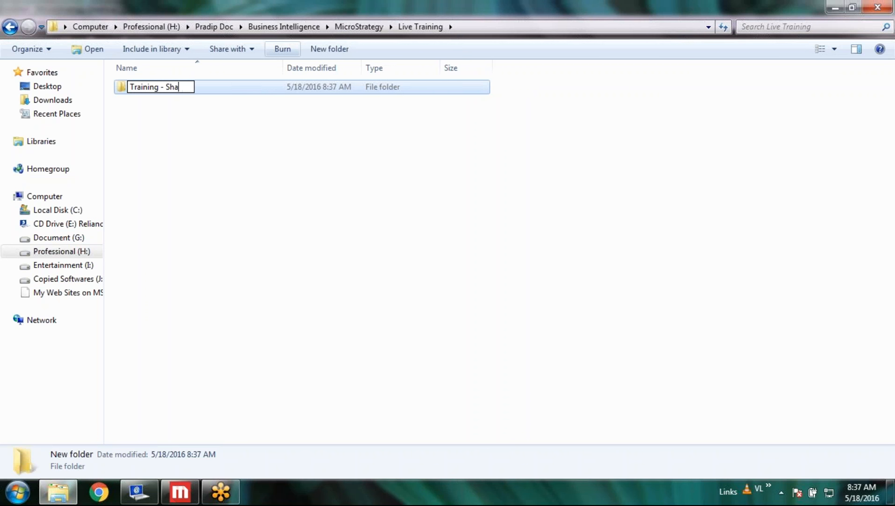
text(mili)
key(Return)
key(Return)
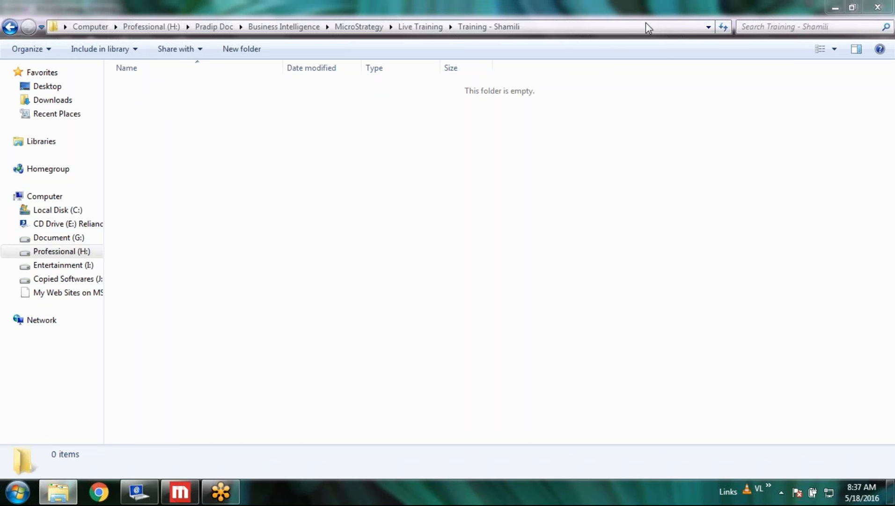
Create a project folder named "Order Tracking Dashboard" inside the trainee's folder.
click(245, 50)
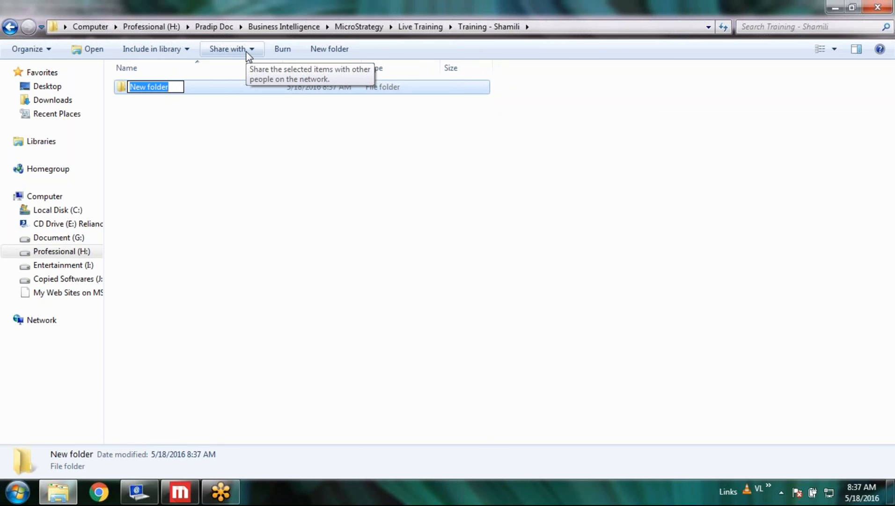
text(Q)
key(BackSpace)
text(Ord)
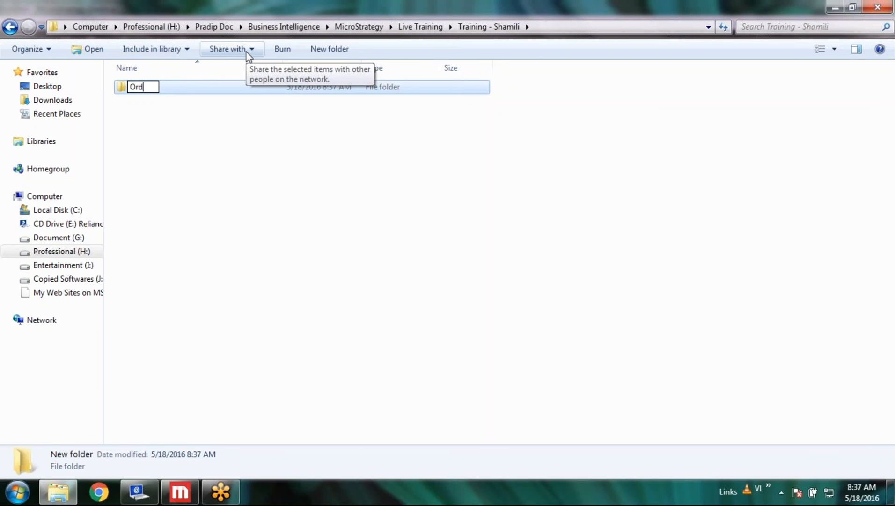
text(er Track)
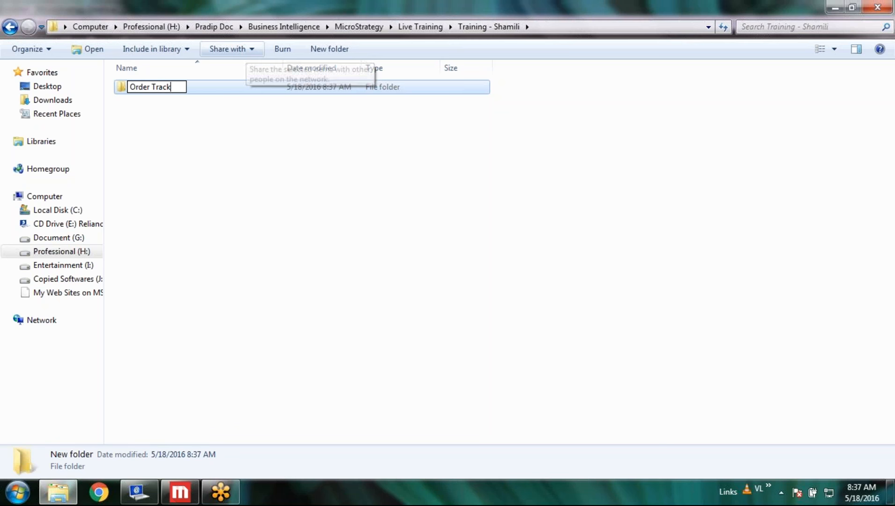
text(ing Dashb)
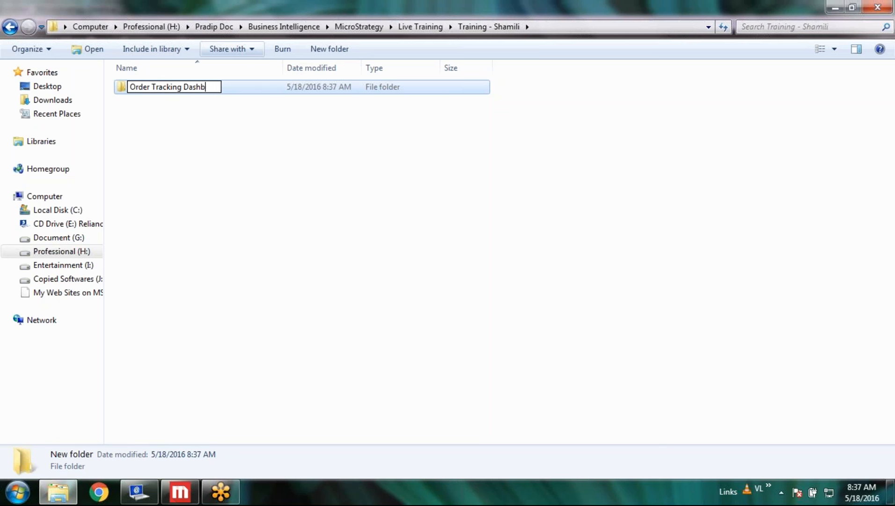
text(oard)
key(Return)
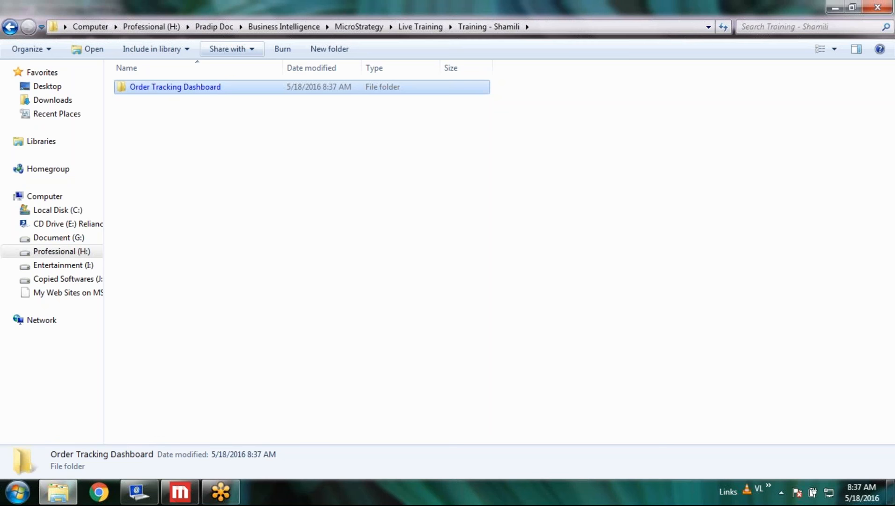
click(303, 171)
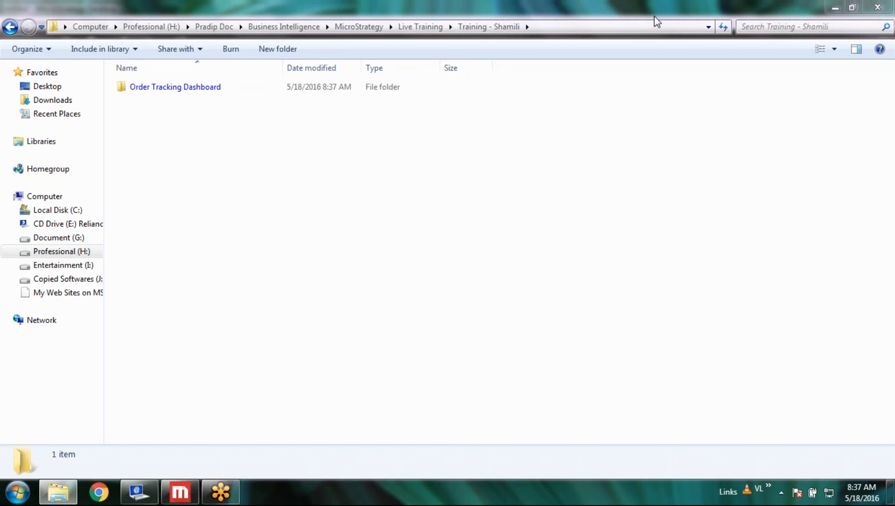
Open the Order Tracking Dashboard folder and create a subfolder in it named "Application".
click(202, 89)
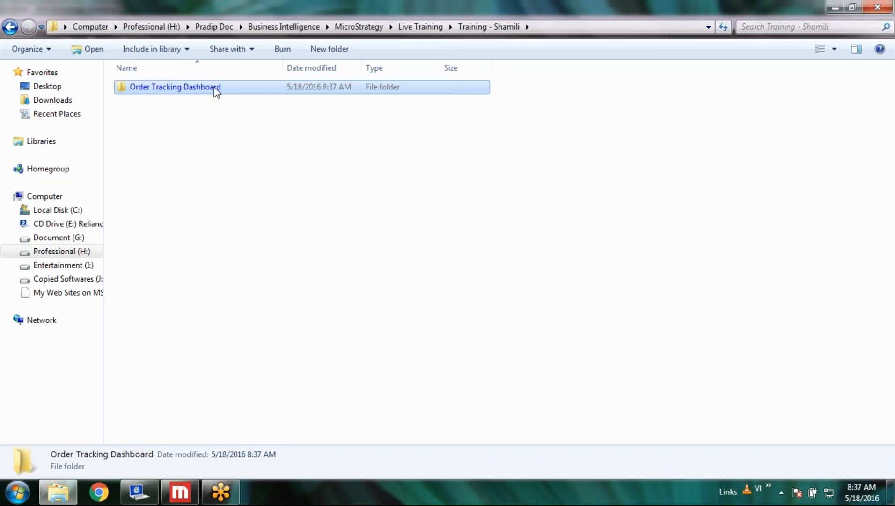
double_click(217, 90)
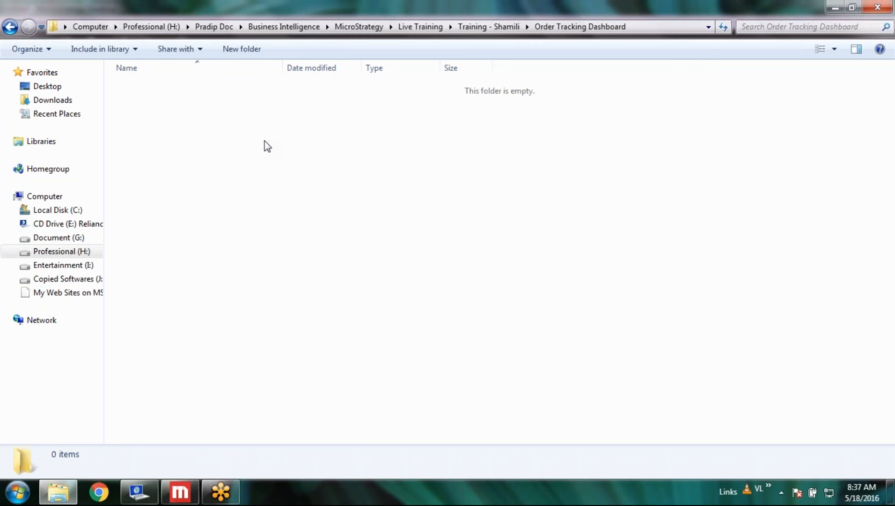
right_click(173, 149)
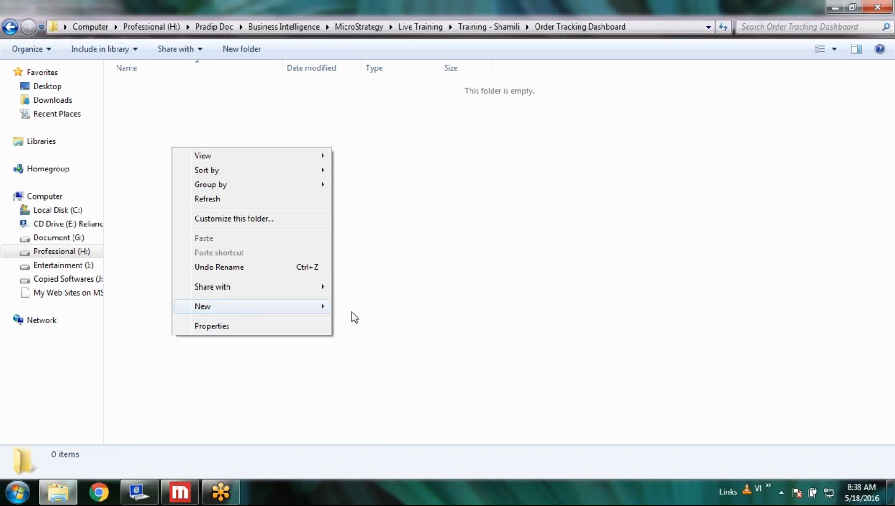
mouse_move(352, 311)
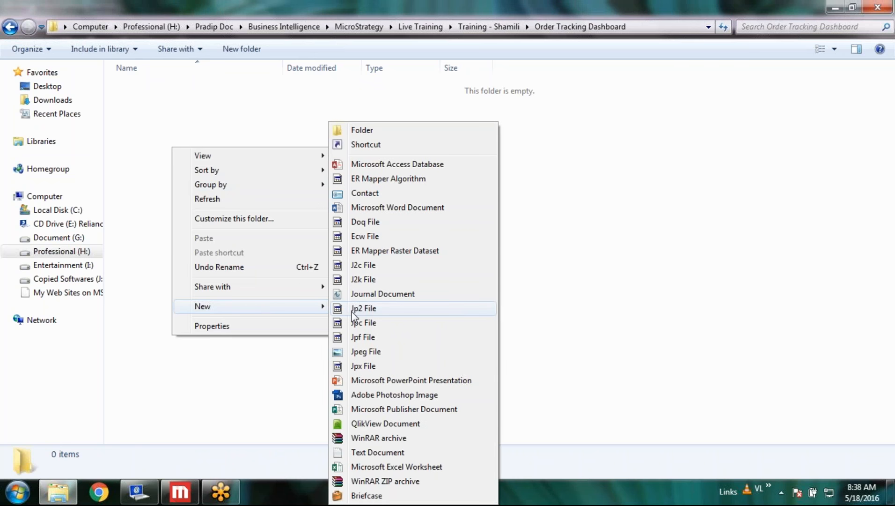
click(405, 135)
text(Application)
click(402, 130)
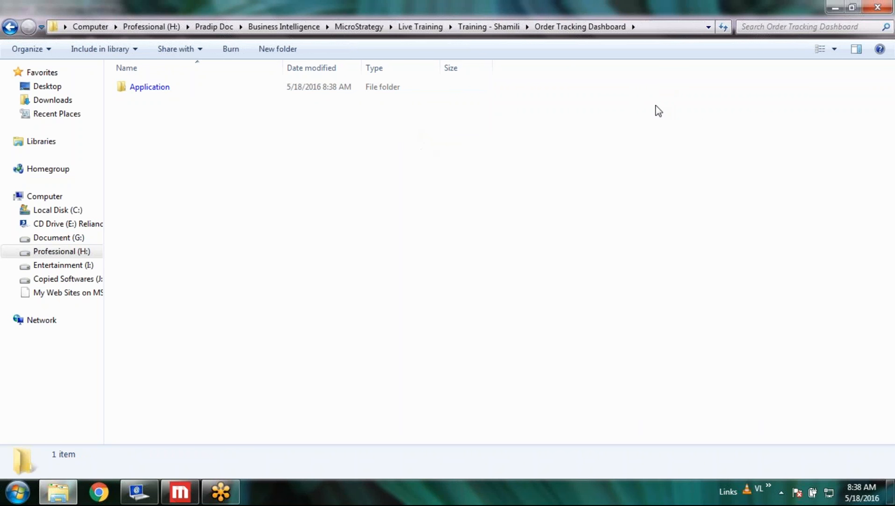
Create a second subfolder named "DataSource" in the Order Tracking Dashboard folder.
click(296, 51)
text(Data)
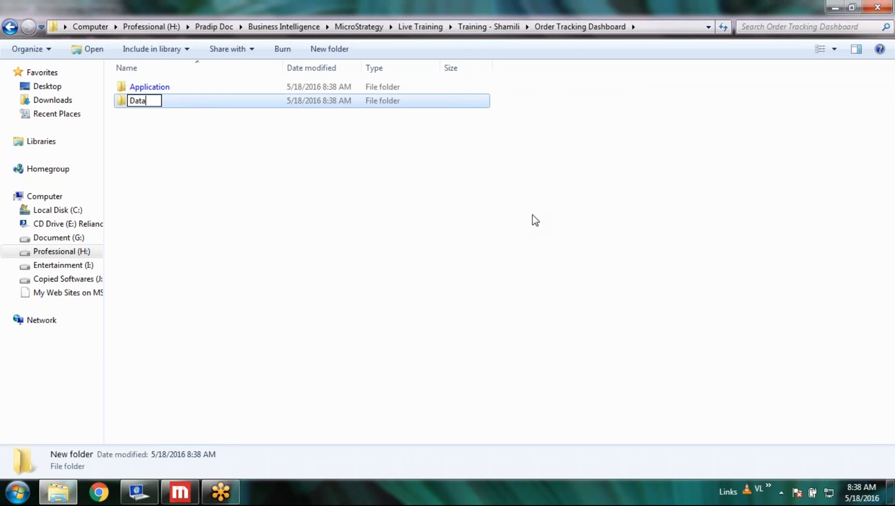
text(Source)
key(Return)
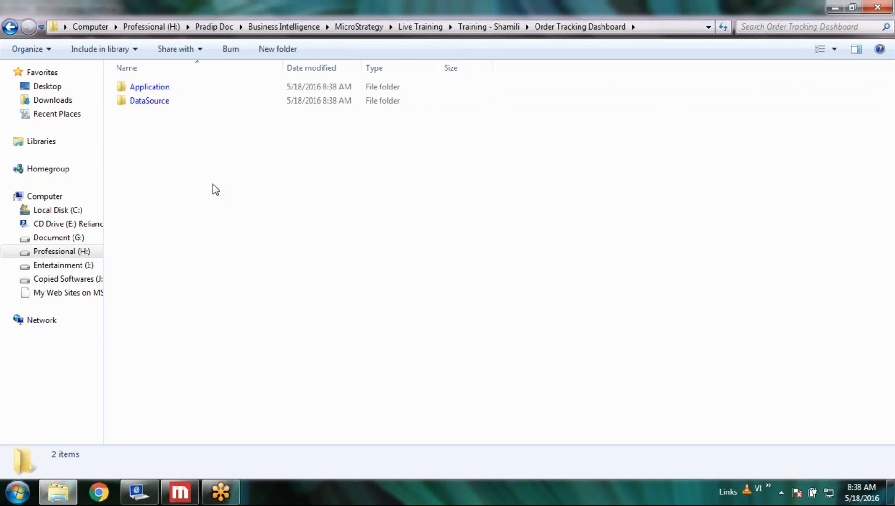
click(177, 90)
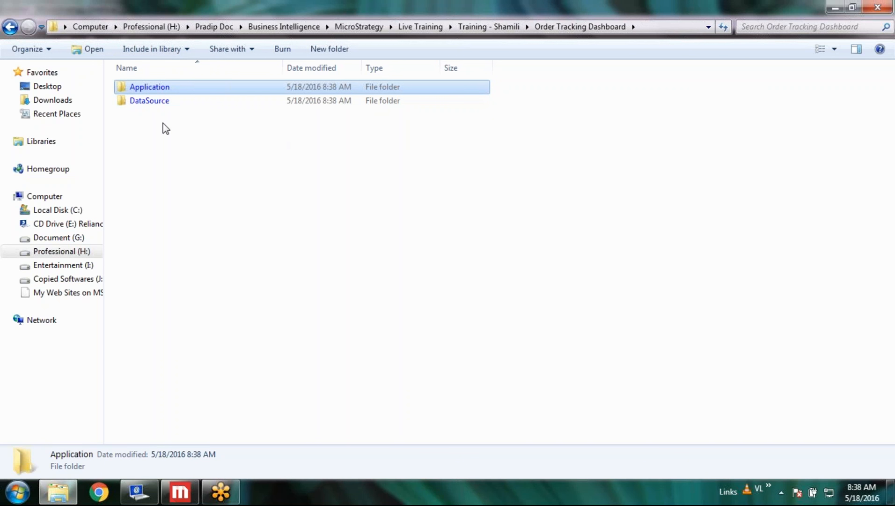
click(176, 101)
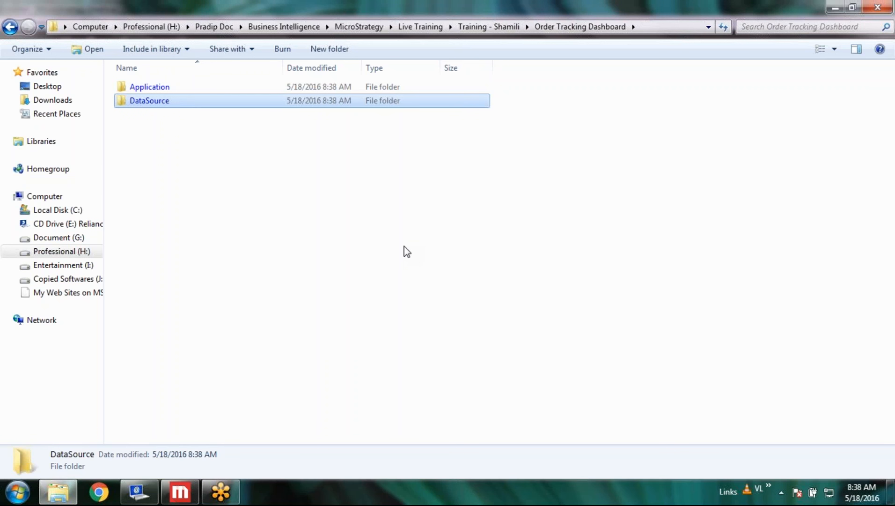
click(375, 233)
Create two more subfolders named "Document" and "Source" in the Order Tracking Dashboard folder.
key(ctrl+shift+n)
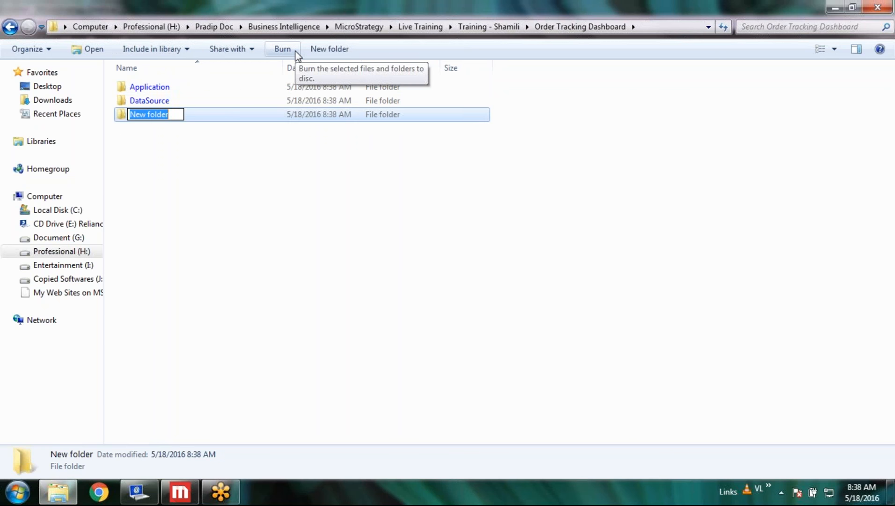
text(Document)
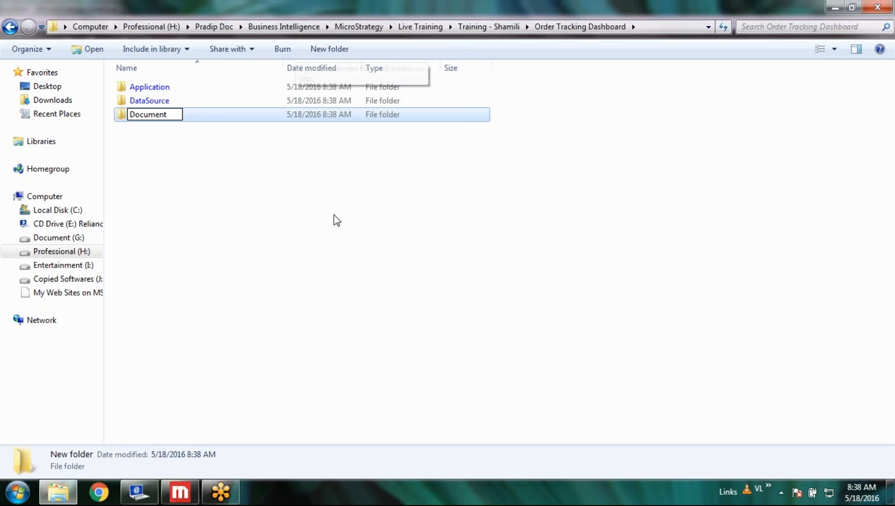
click(377, 285)
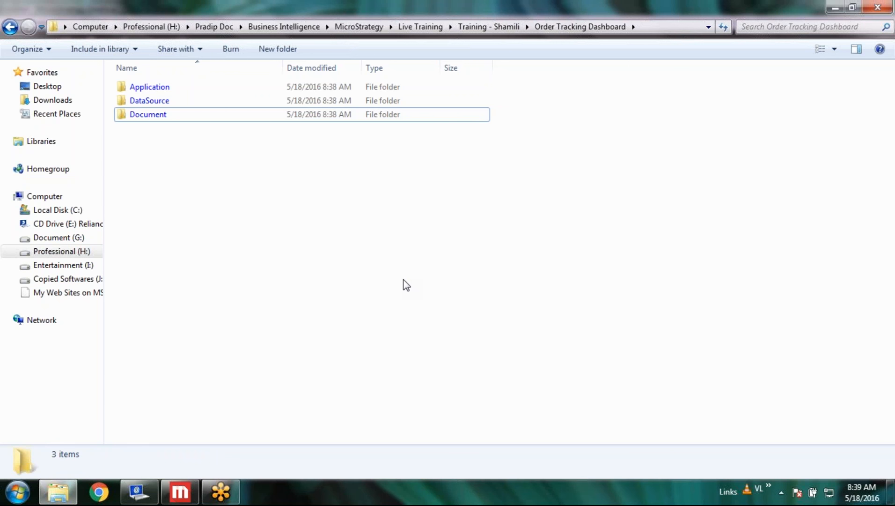
click(290, 52)
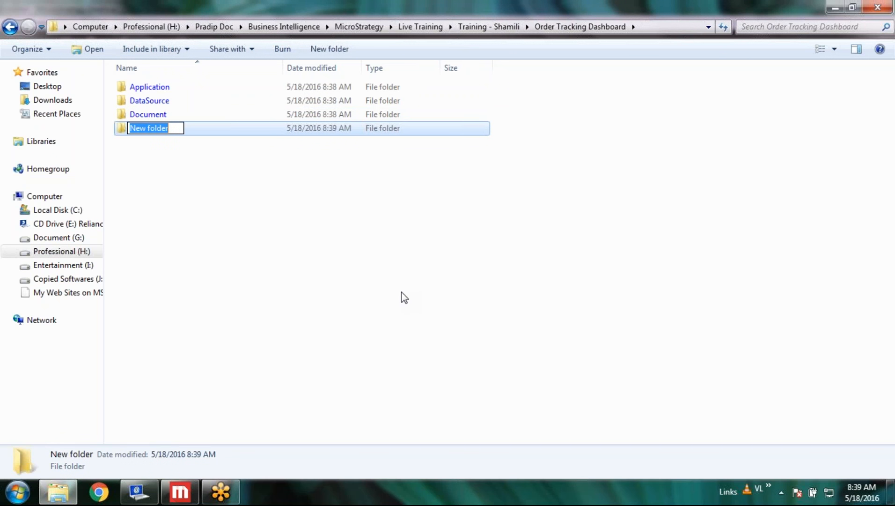
text(Source)
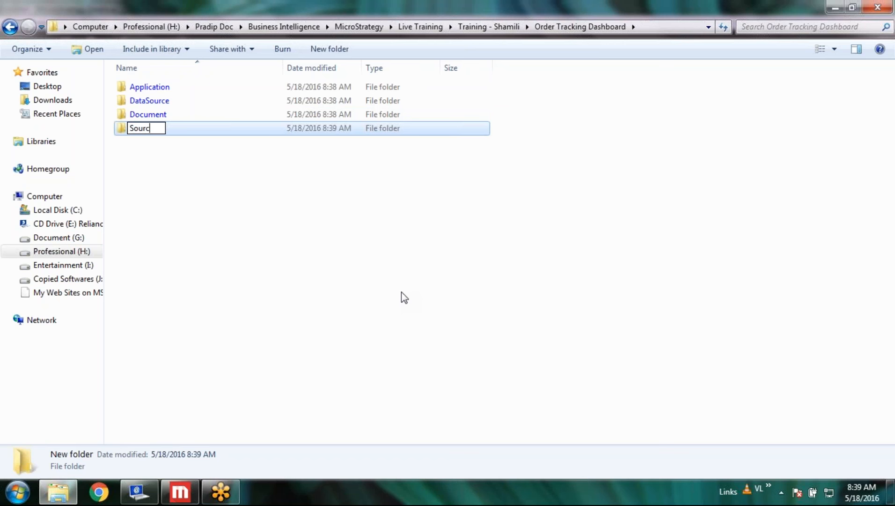
click(402, 292)
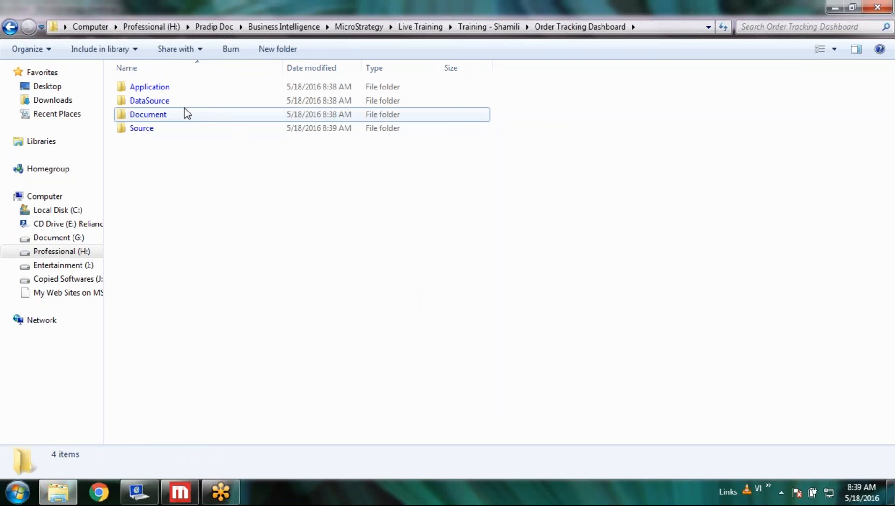
click(186, 112)
click(189, 101)
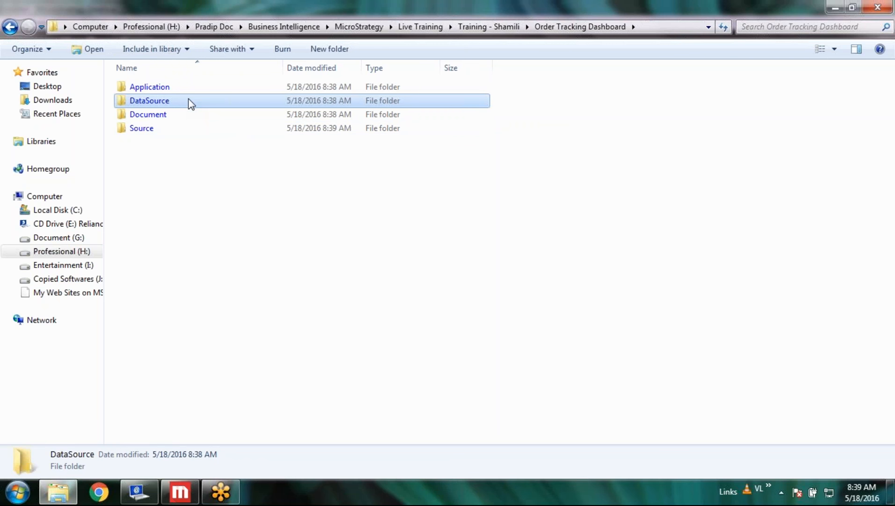
click(172, 133)
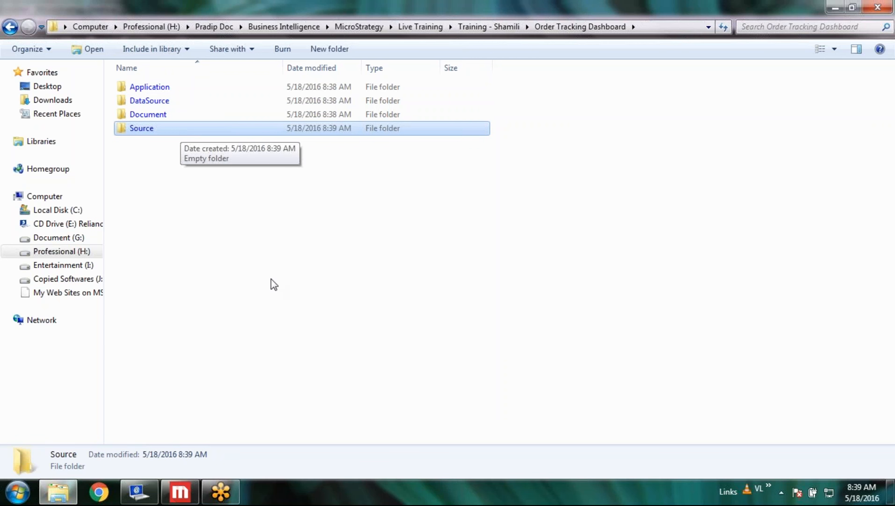
click(239, 281)
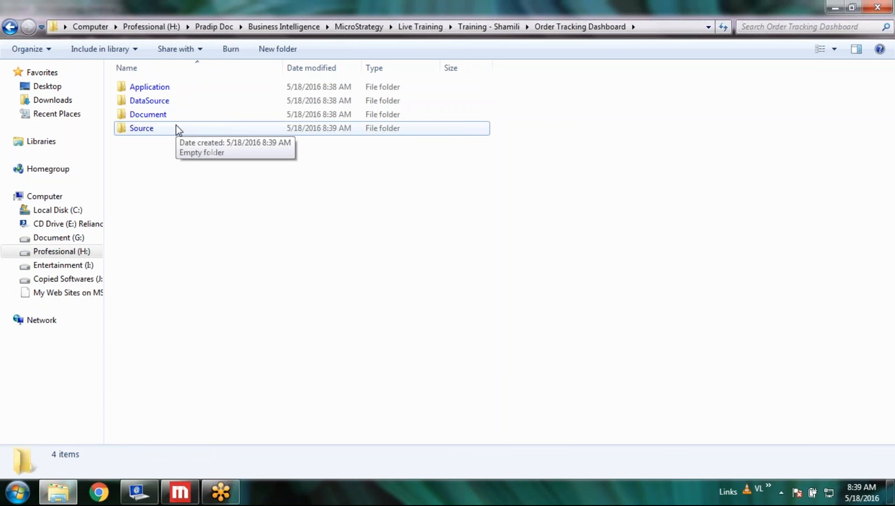
Rename the DataSource subfolder of the Order Tracking Dashboard folder as "Data".
click(178, 104)
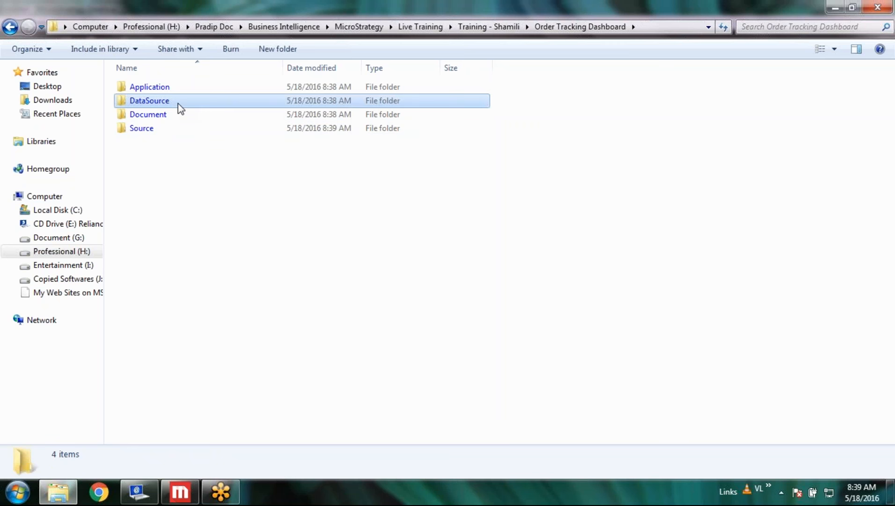
key(F2)
click(180, 101)
key(BackSpace)
key(BackSpace)
key(BackSpace)
key(BackSpace)
key(BackSpace)
key(BackSpace)
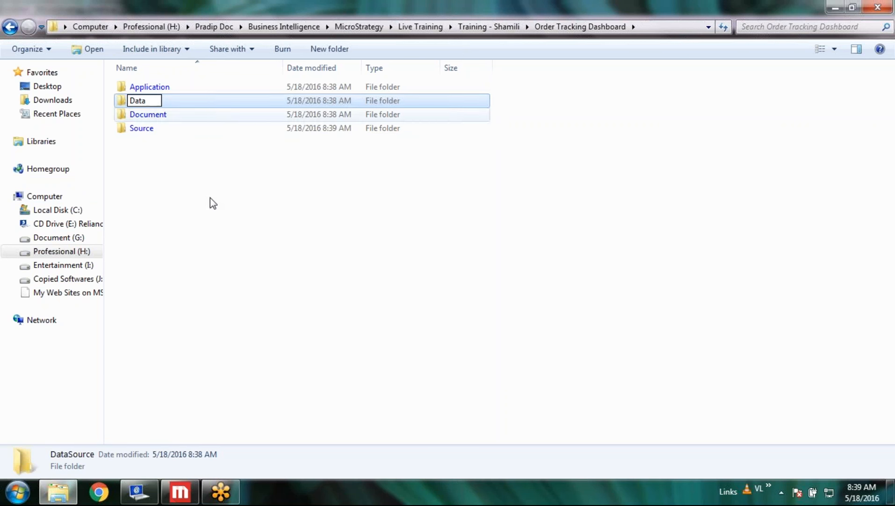
click(220, 214)
click(175, 95)
click(218, 289)
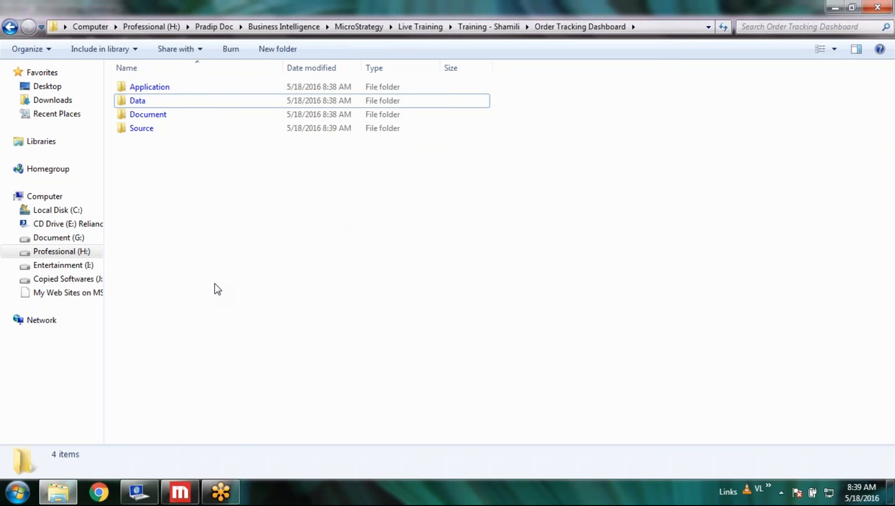
Review the trainee's folder and the subfolders inside its Order Tracking Dashboard folder.
click(168, 133)
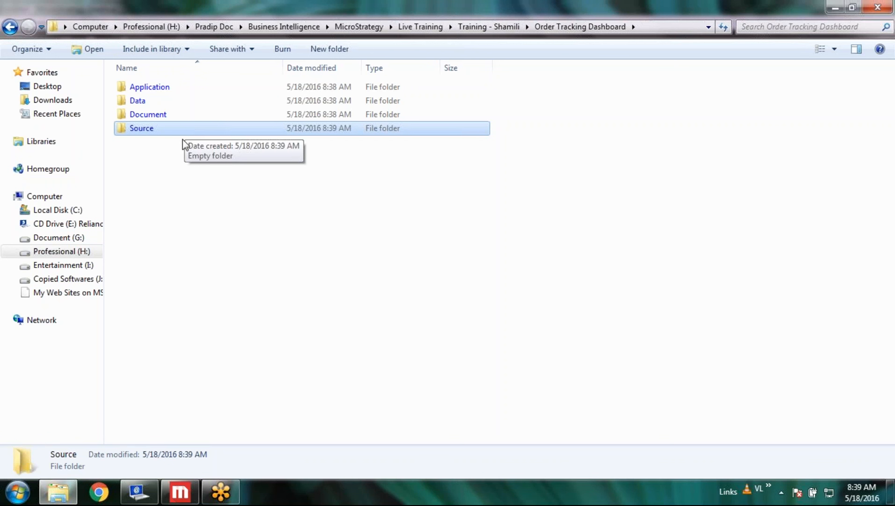
click(369, 255)
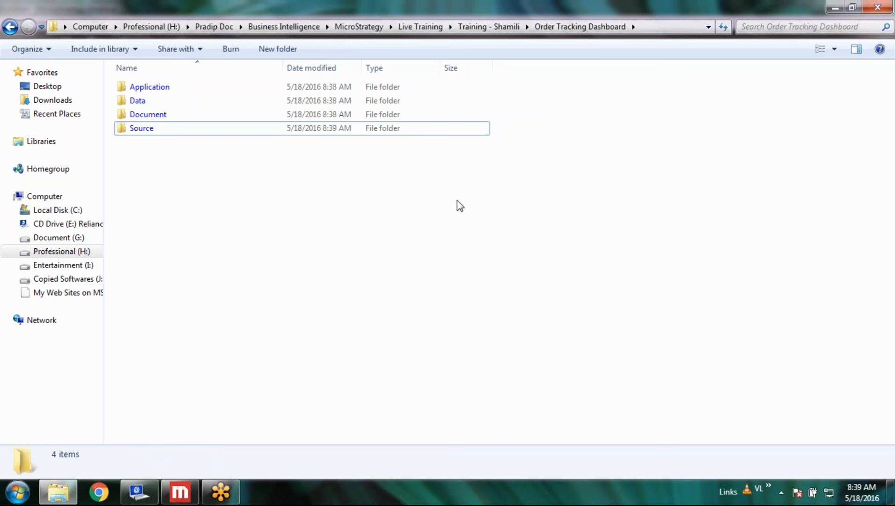
click(482, 27)
click(368, 242)
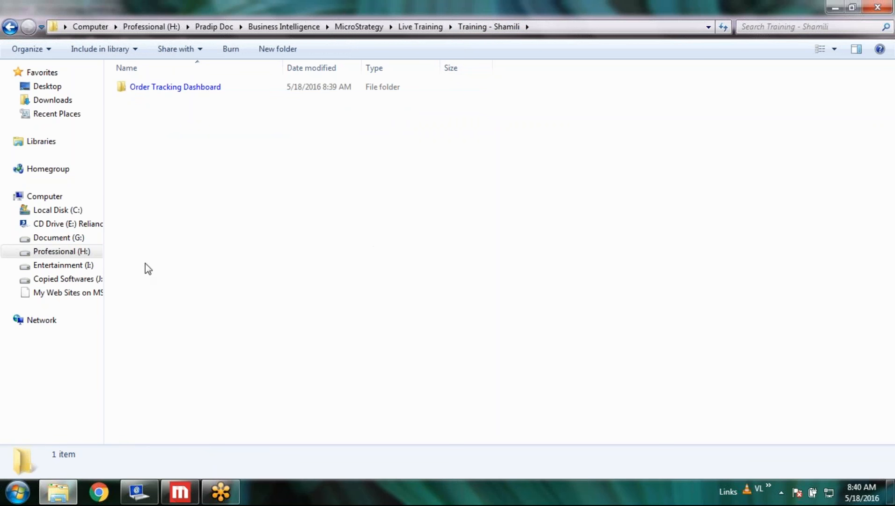
click(264, 92)
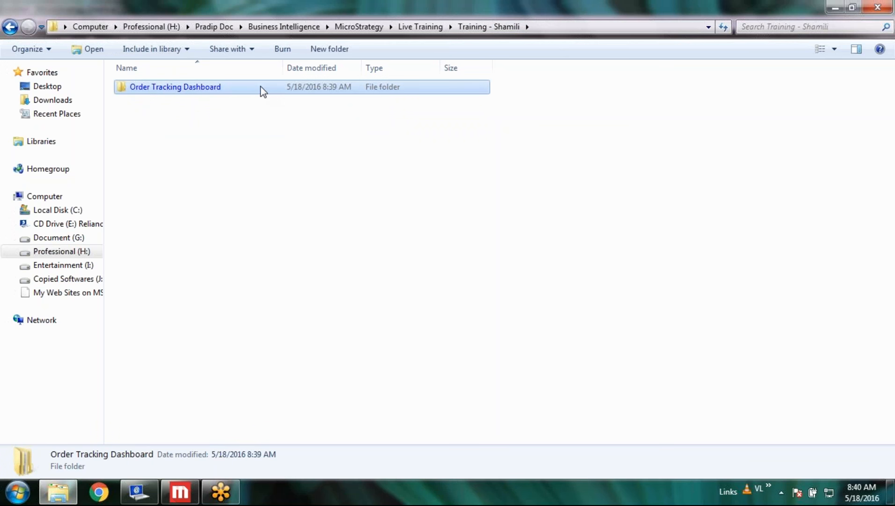
double_click(263, 91)
drag(484, 244, 125, 94)
click(397, 228)
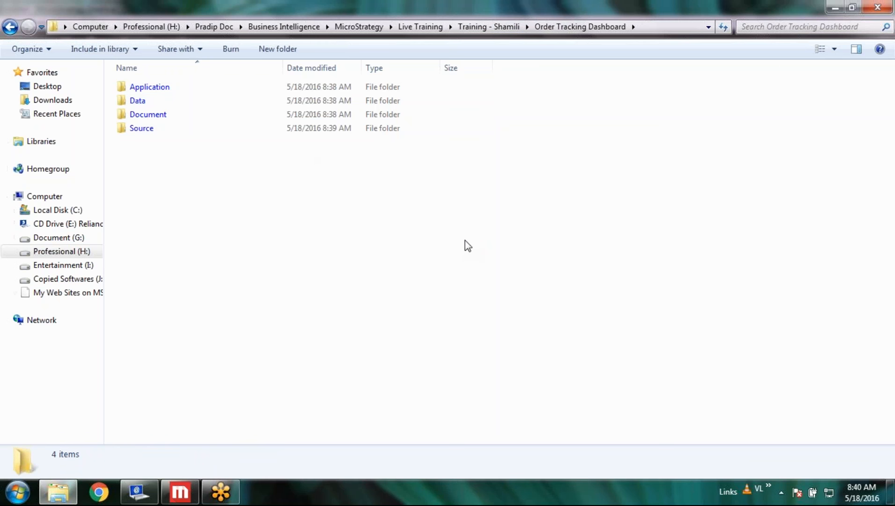
click(201, 85)
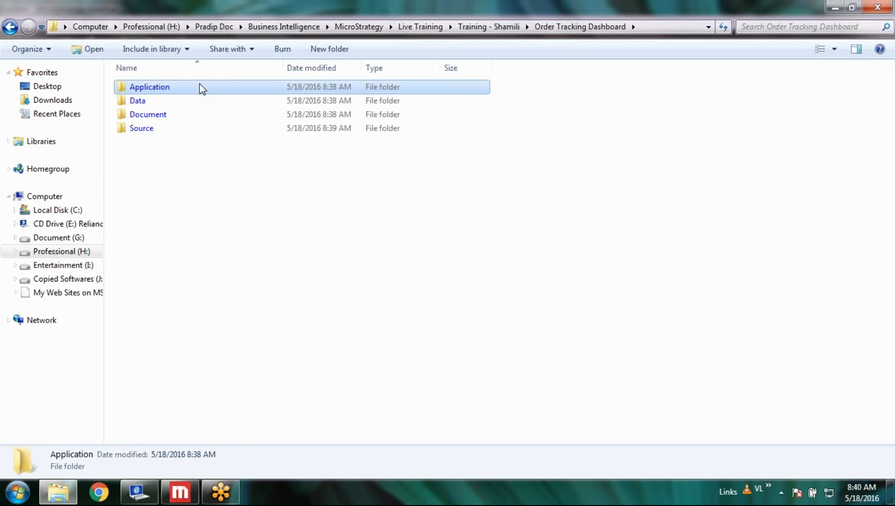
click(420, 254)
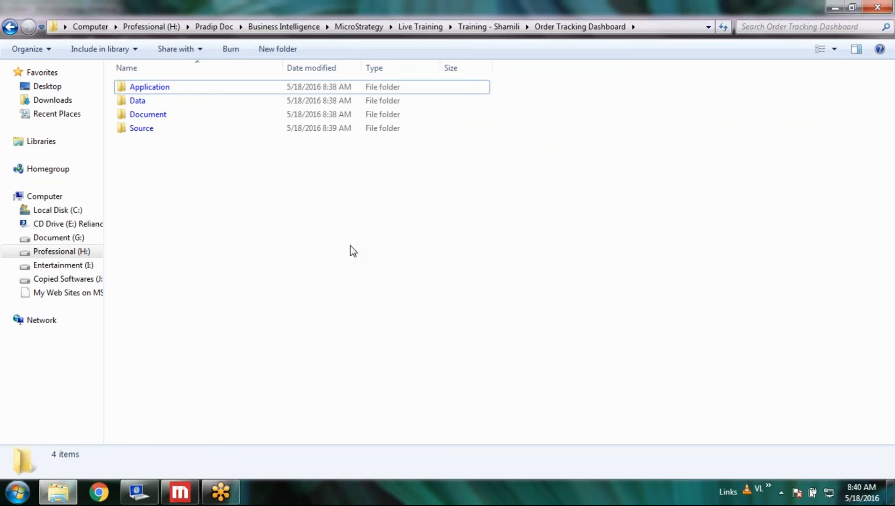
Switch to MicroStrategy Desktop and start saving the untitled dashboard, choosing the Order Tracking Dashboard project's Application folder as the location.
click(188, 498)
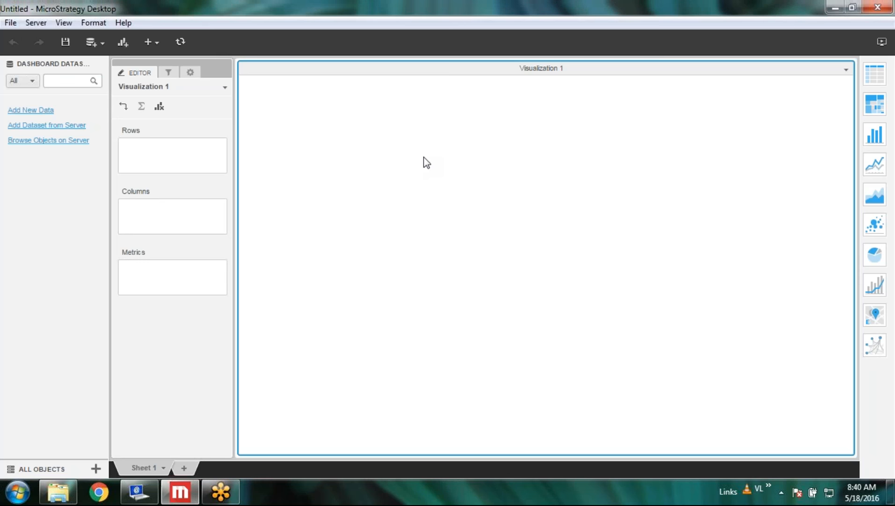
click(64, 42)
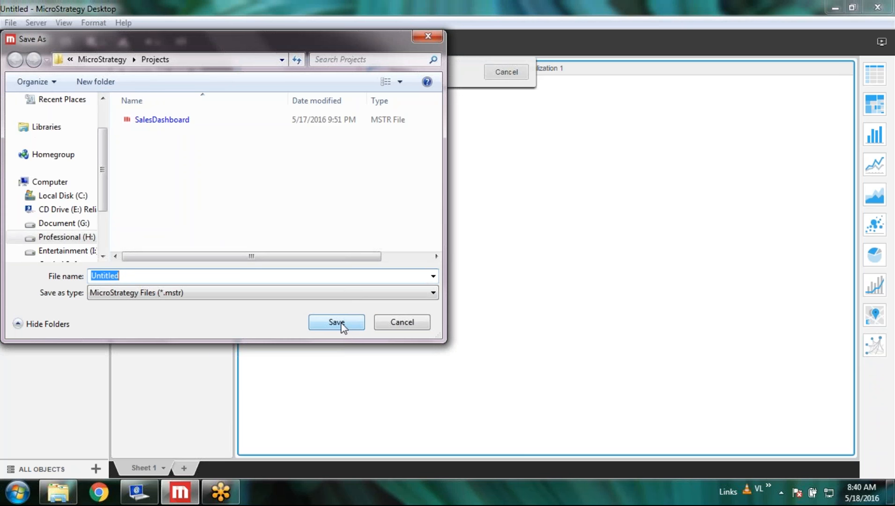
click(106, 61)
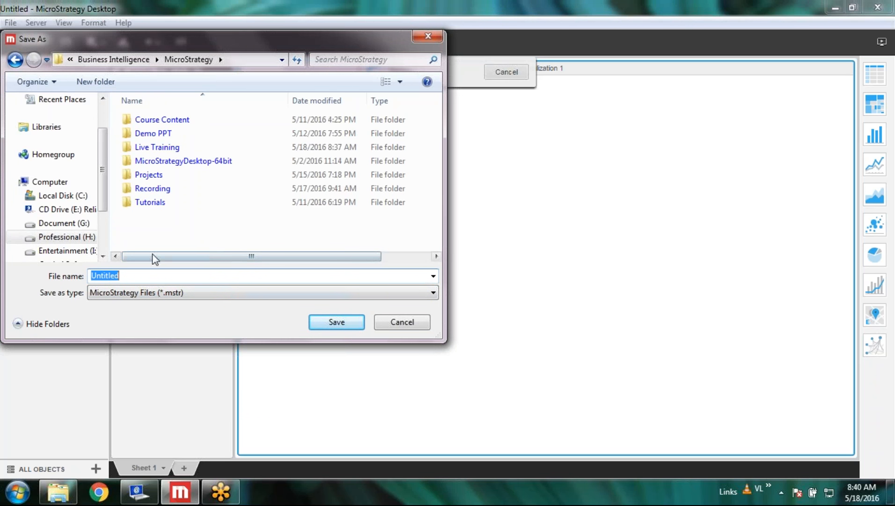
double_click(180, 148)
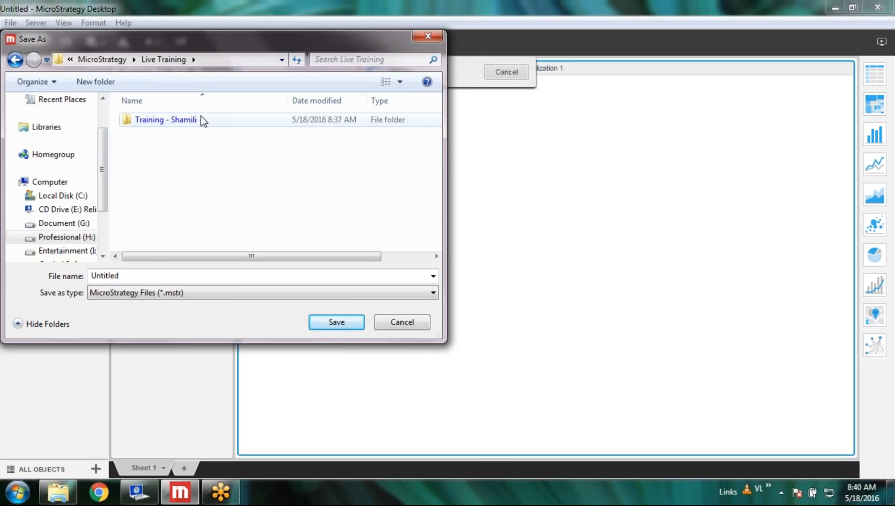
double_click(201, 121)
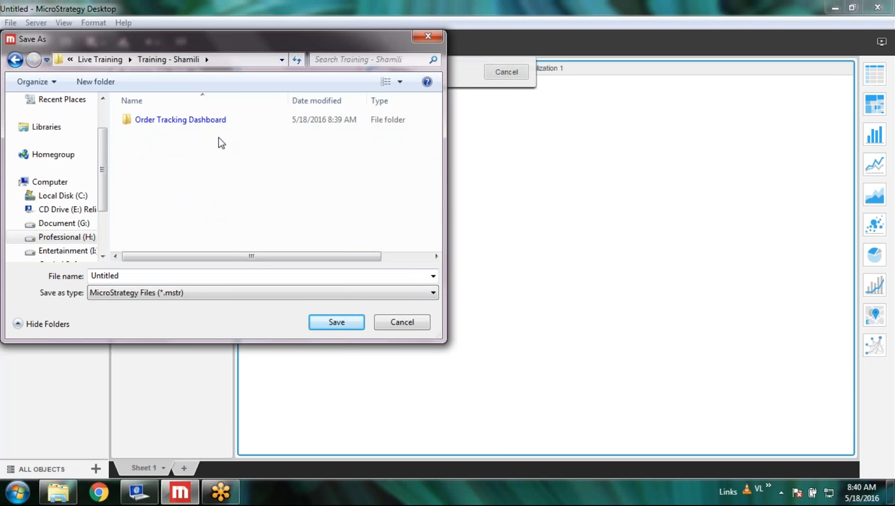
double_click(227, 122)
double_click(211, 123)
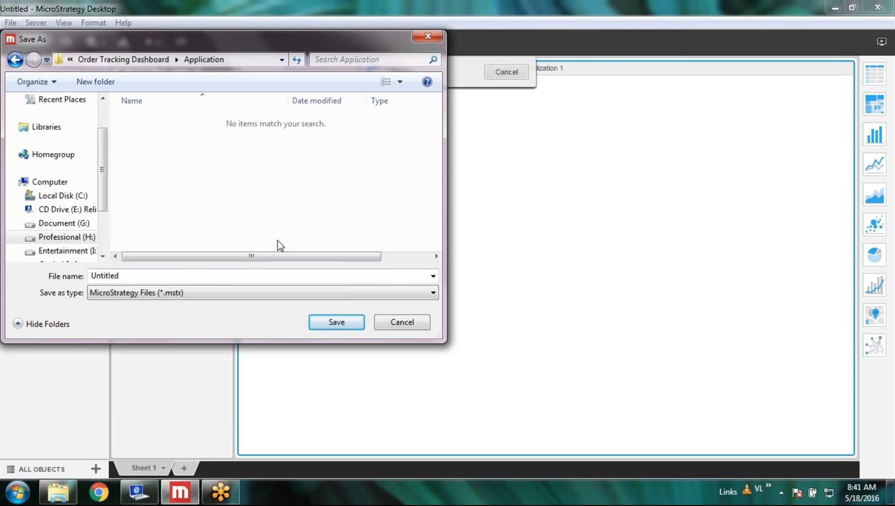
Name the dashboard file "OrderTrackingDashboard" and save it as a MicroStrategy file.
click(165, 276)
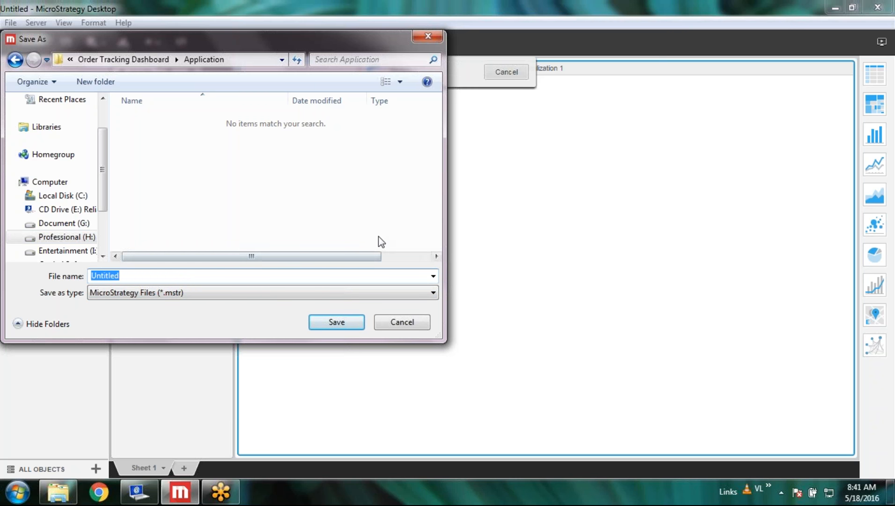
text(Or)
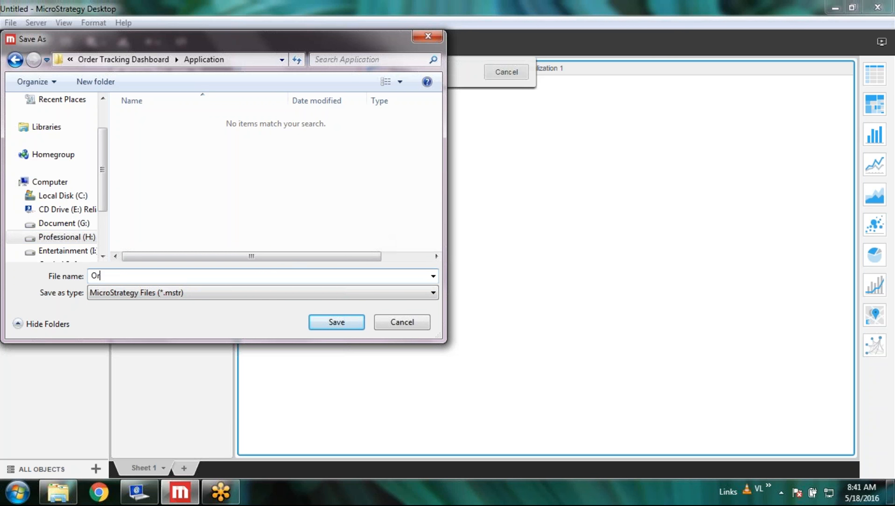
text(der_Tracking_Dashboard)
key(Left)
key(Left)
key(Left)
key(Left)
key(Left)
key(Left)
key(Left)
key(Left)
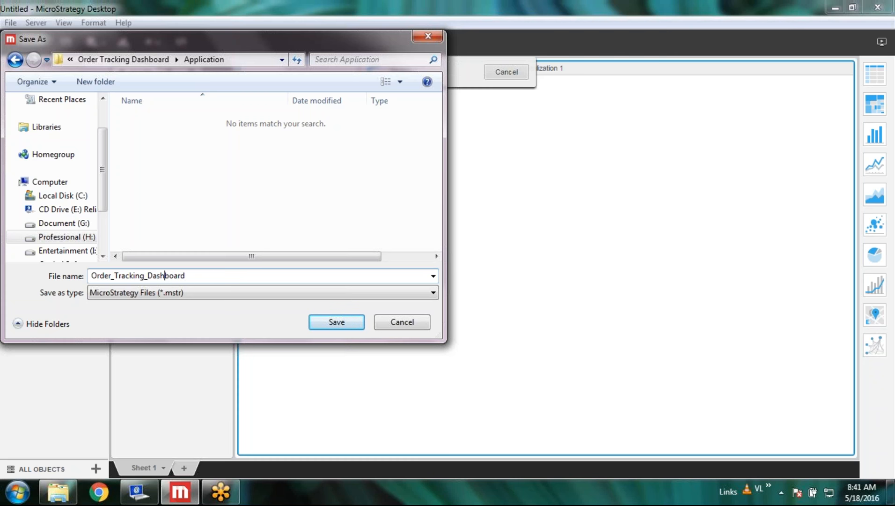
key(BackSpace)
key(Left)
key(Left)
key(Left)
key(Left)
key(Left)
key(Left)
key(Left)
key(Left)
key(BackSpace)
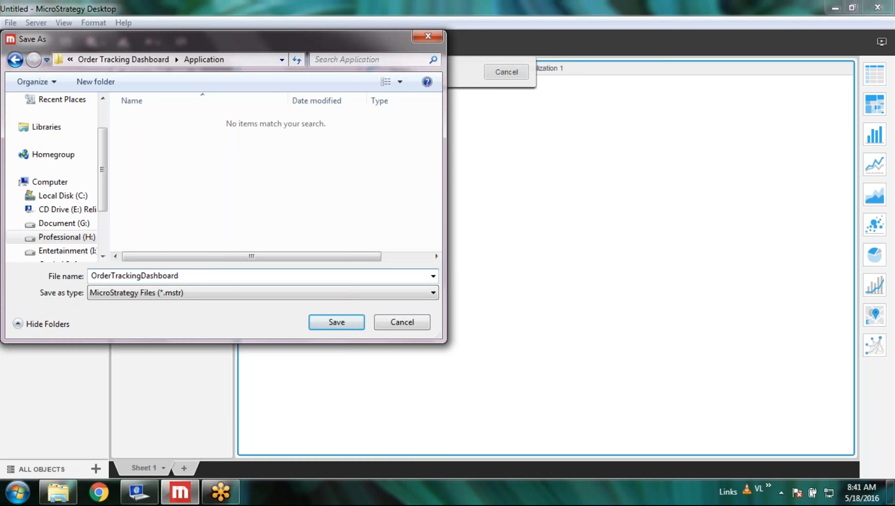
click(395, 278)
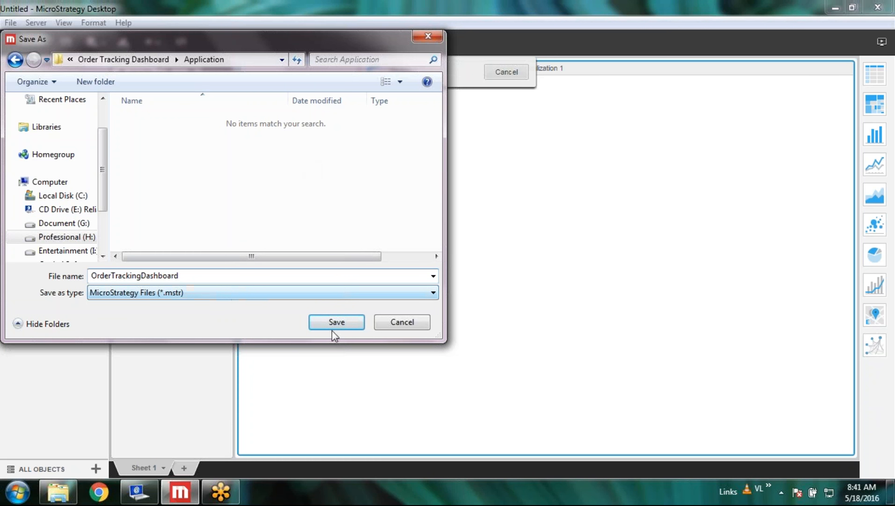
click(350, 324)
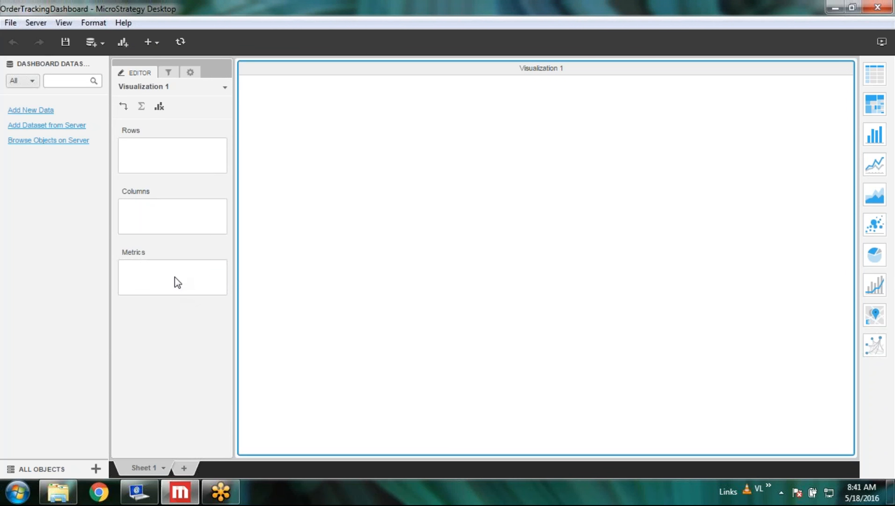
Switch to Windows Explorer and open the Application subfolder to check the saved dashboard file.
click(63, 492)
click(164, 89)
double_click(163, 89)
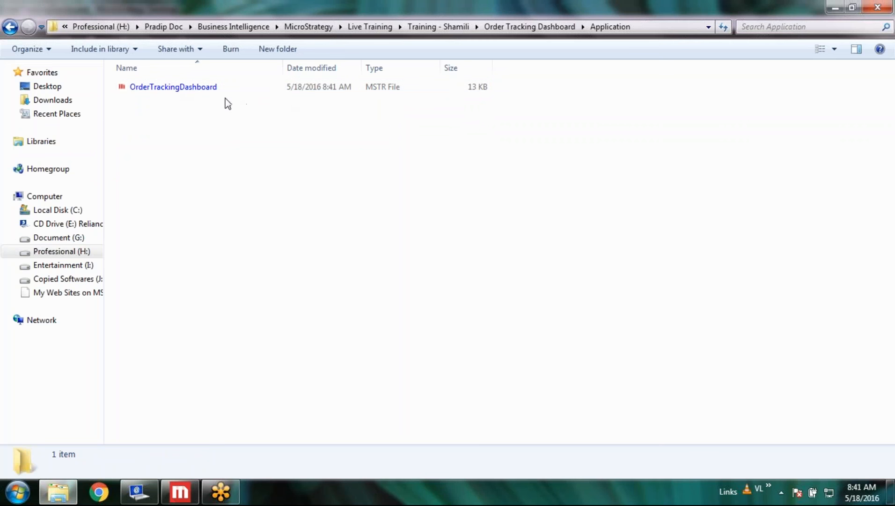
Switch back to MicroStrategy Desktop and look over its available commands, the sheet's filter area and the visualization's properties.
mouse_move(196, 494)
click(180, 492)
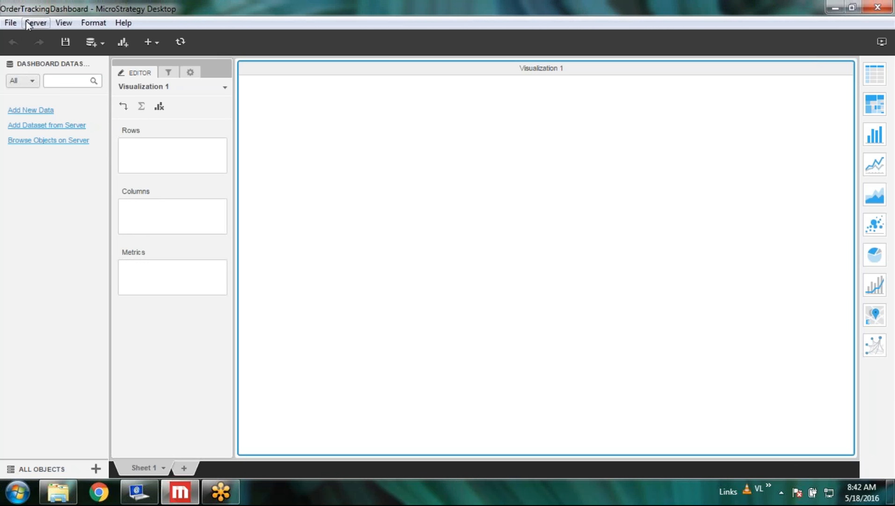
click(94, 22)
mouse_move(64, 26)
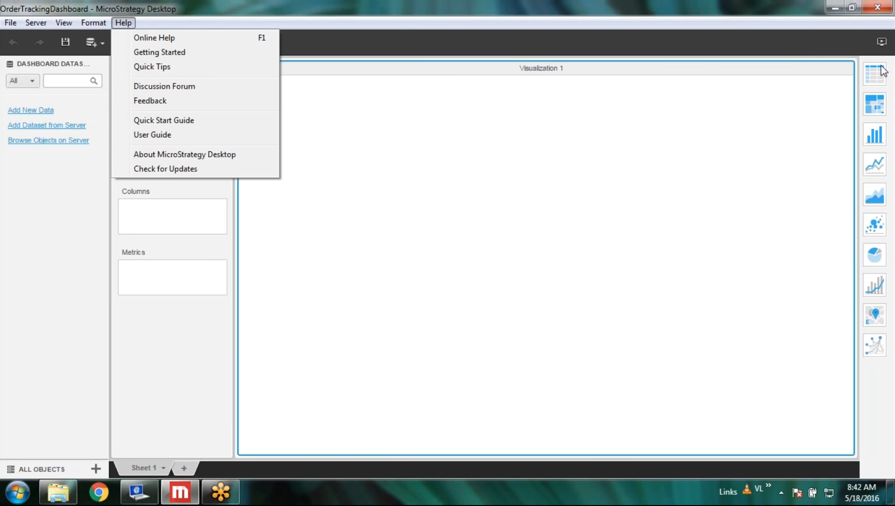
click(862, 49)
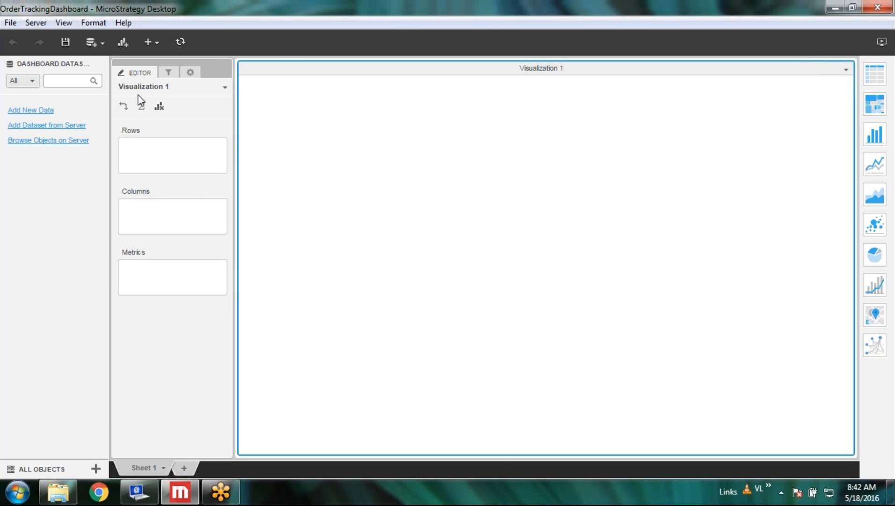
click(169, 72)
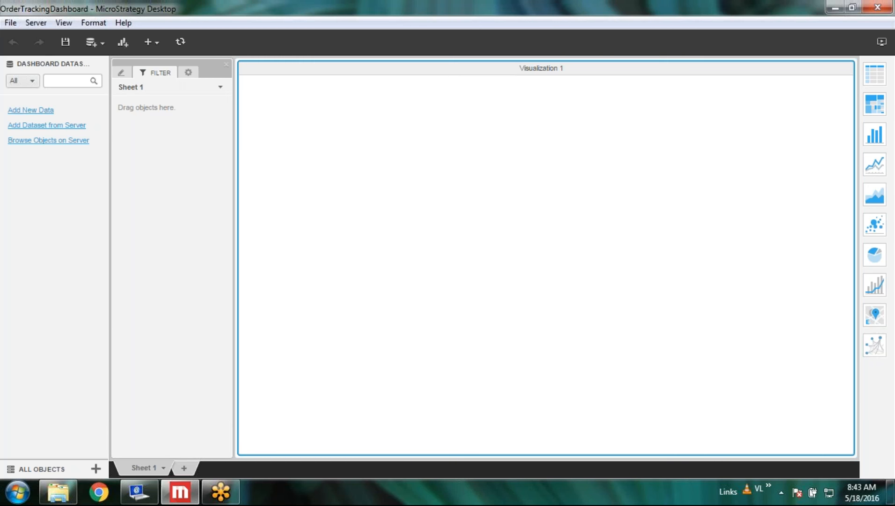
click(188, 73)
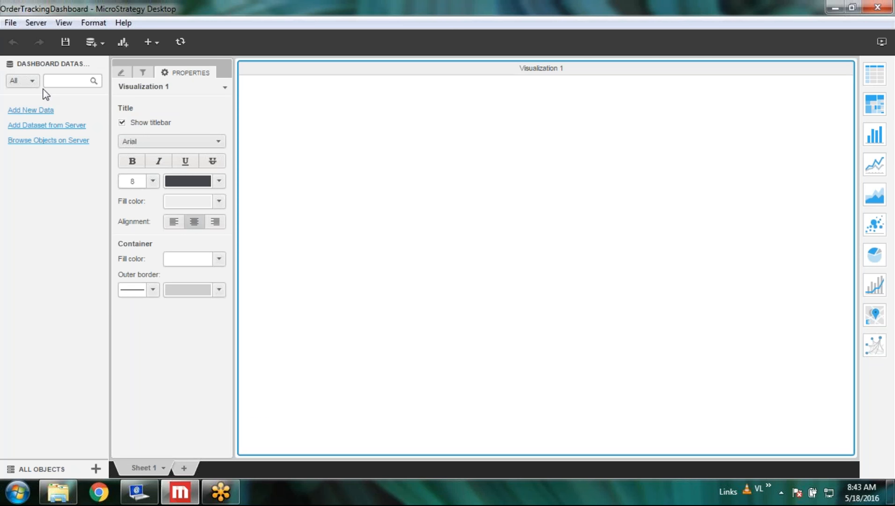
Hide the Dataset Panel, show it again, and check which interface panels can be toggled.
click(64, 23)
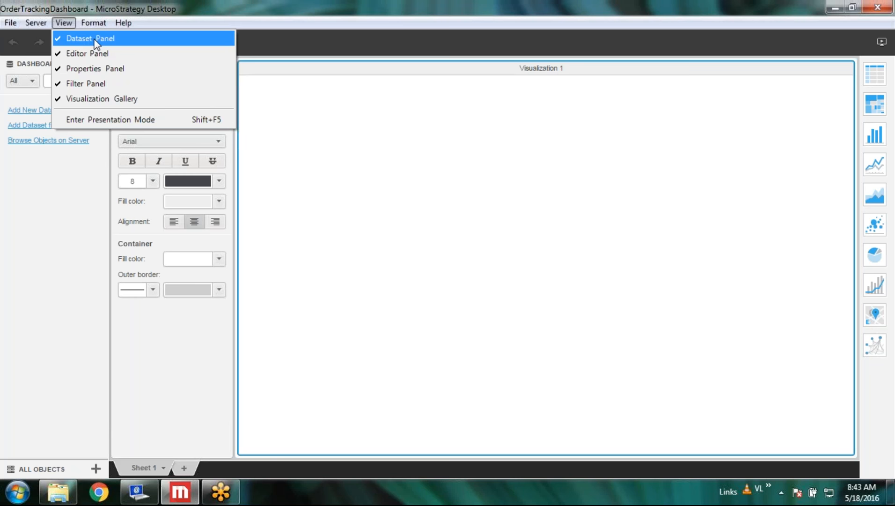
click(60, 38)
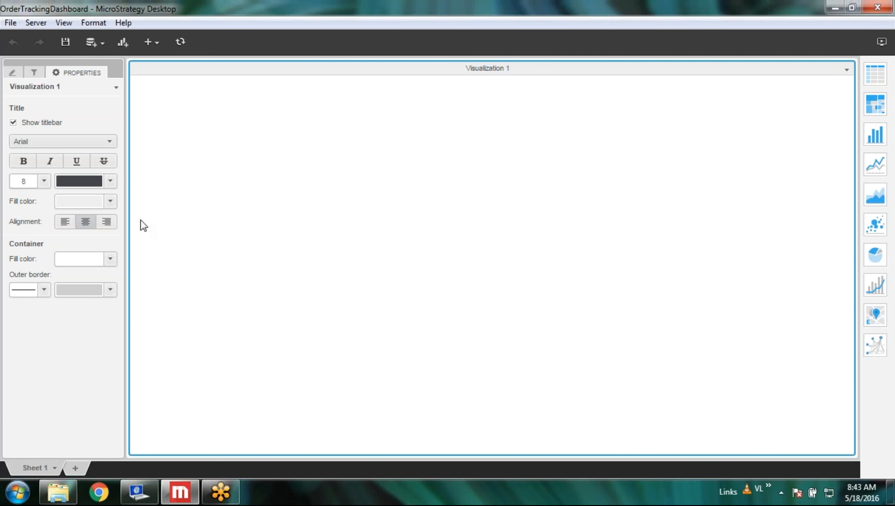
click(65, 22)
click(66, 39)
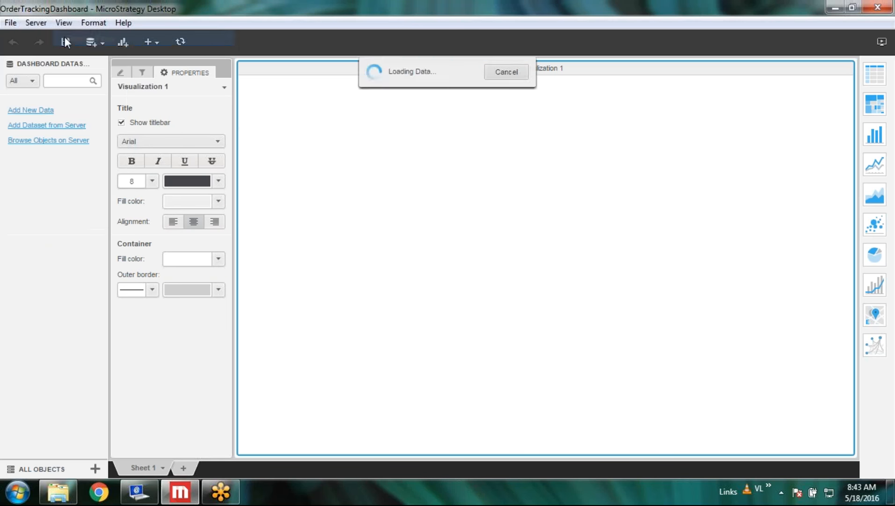
click(66, 22)
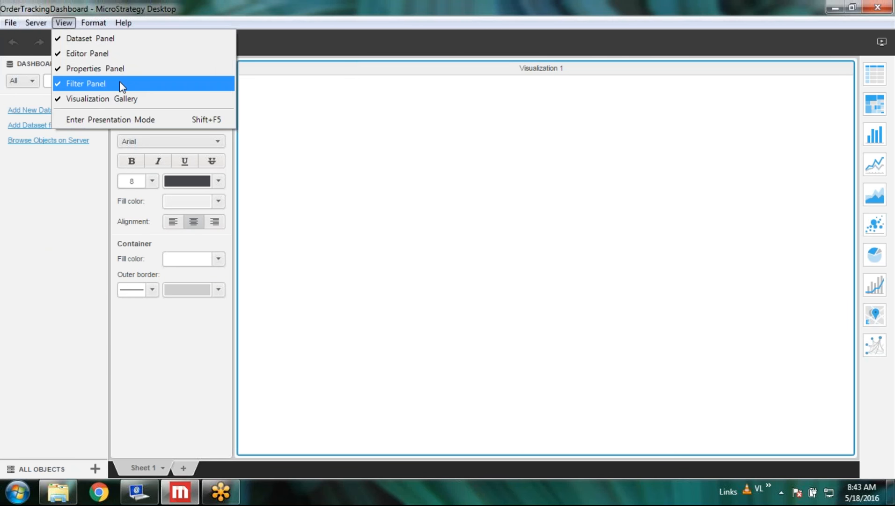
click(368, 225)
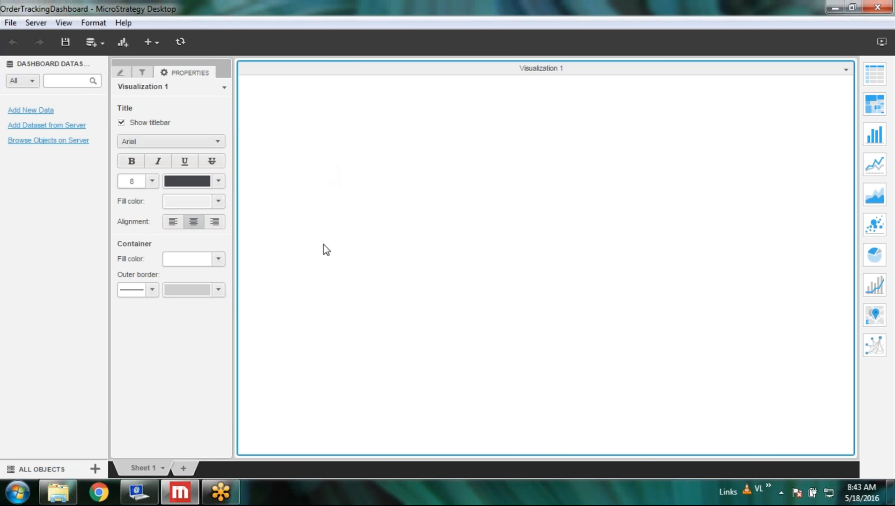
Examine the sheet's filter and the visualization's properties, and return to the visualization's editor.
click(122, 73)
click(168, 73)
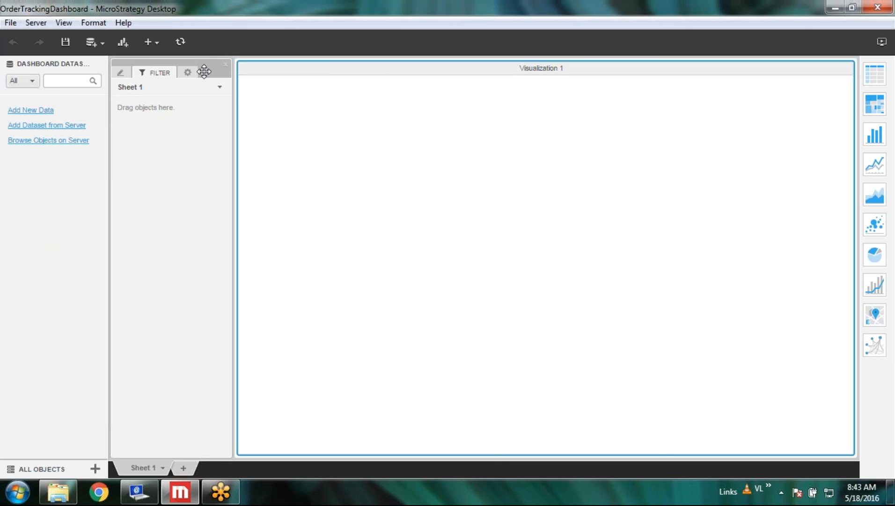
click(188, 72)
click(125, 74)
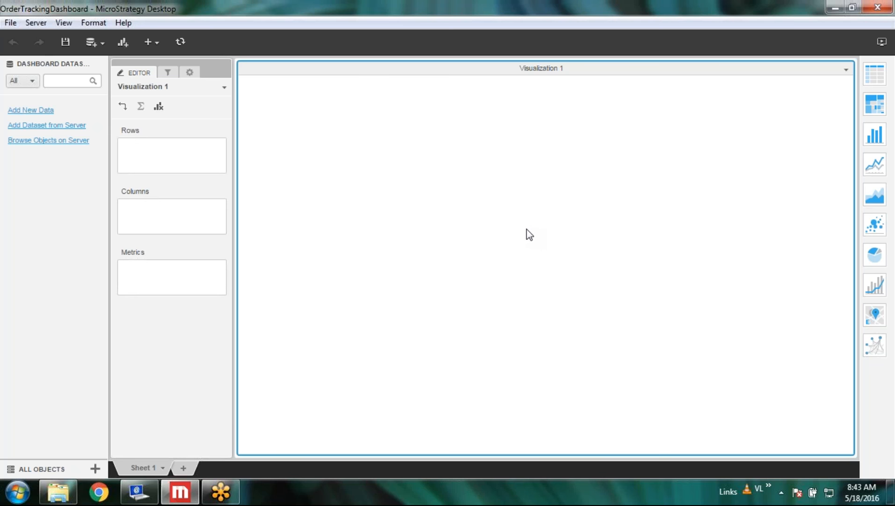
Compare the sheet's filter with the visualization's title and container properties, ending on the sheet's filter.
click(168, 73)
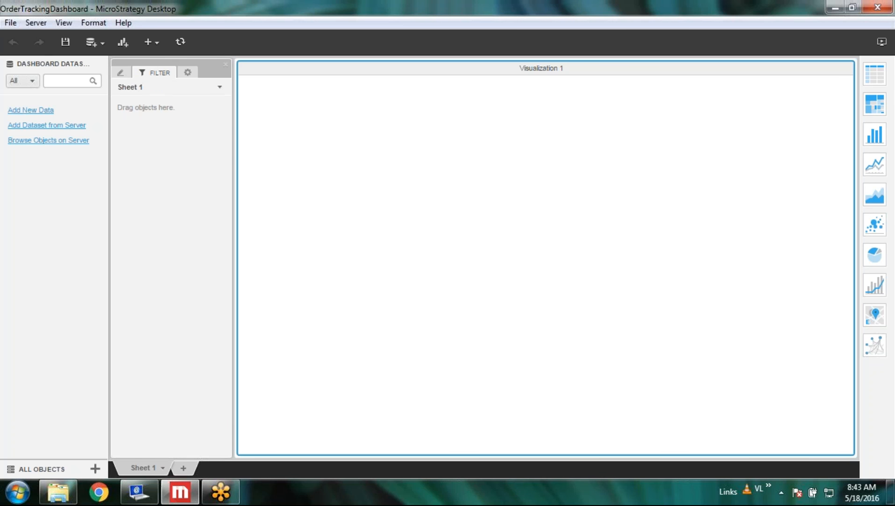
click(189, 74)
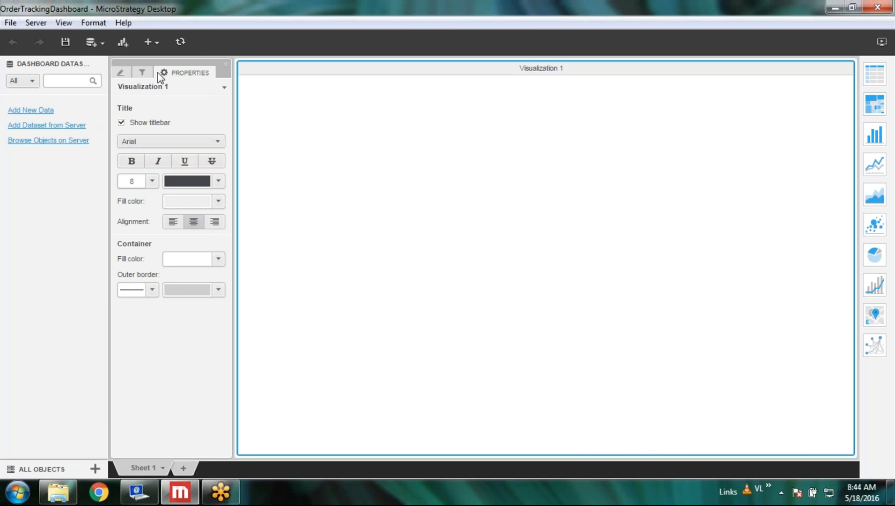
click(142, 73)
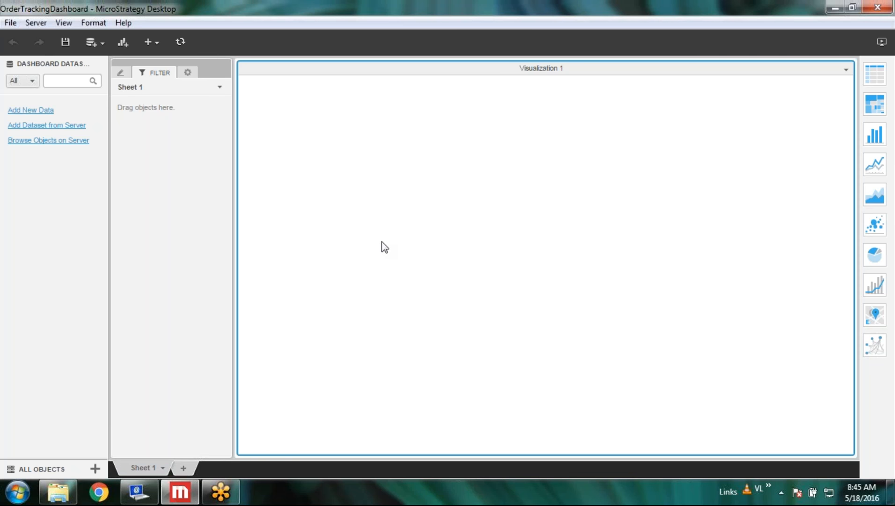
Insert a second visualization beside the first and move it below Visualization 1 across the full sheet width.
click(121, 43)
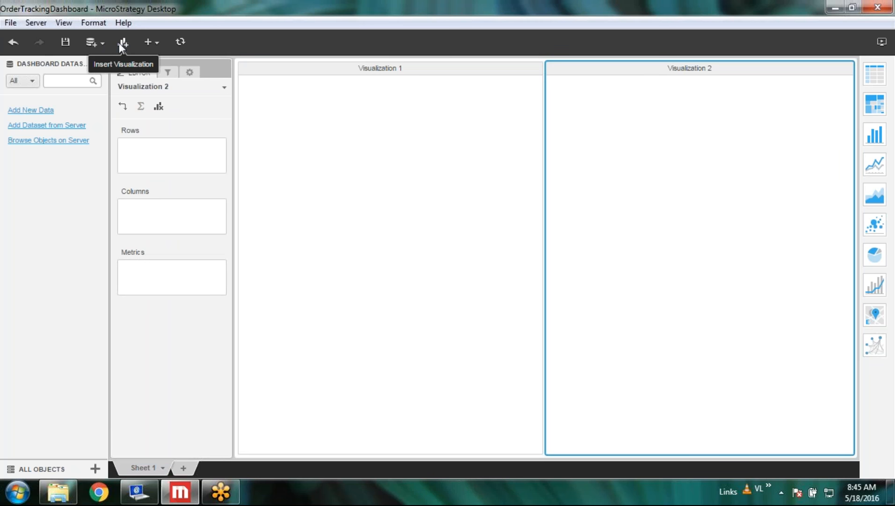
click(440, 179)
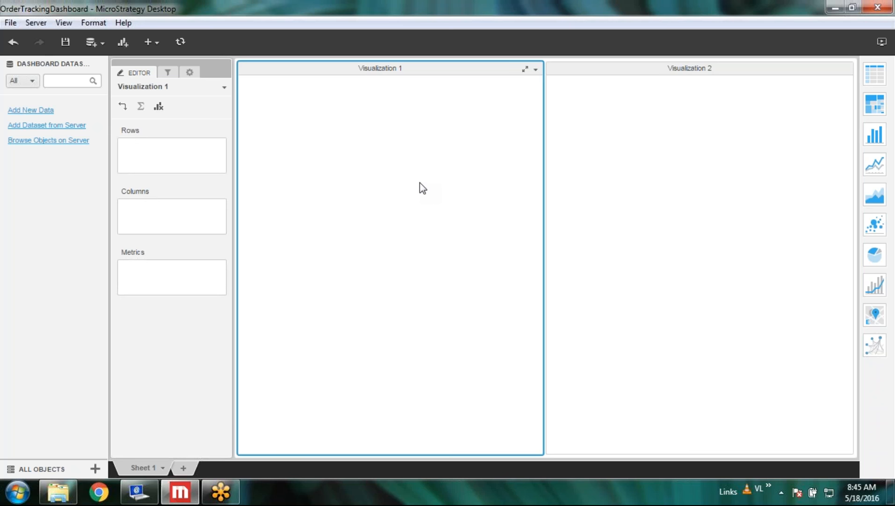
click(691, 172)
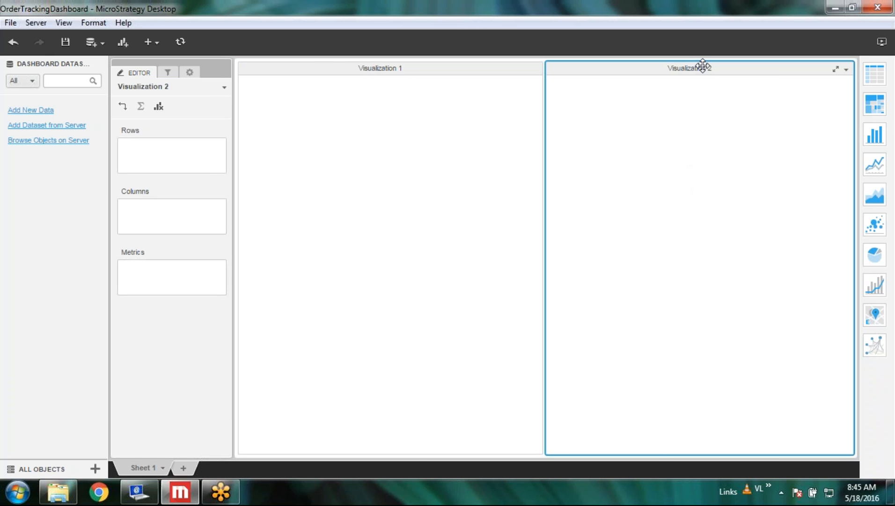
drag(704, 66, 560, 448)
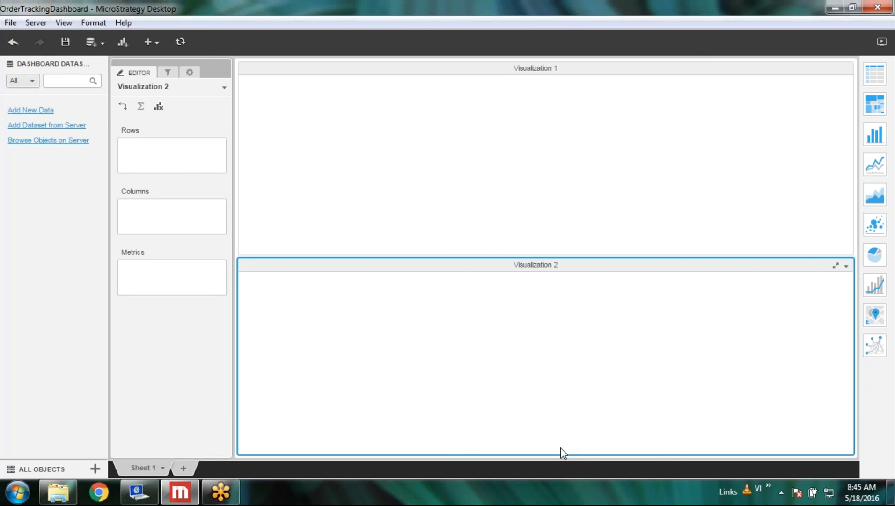
Insert a third visualization and move Visualization 2 beside Visualization 1, leaving the new one across the sheet's lower half.
click(124, 43)
click(540, 198)
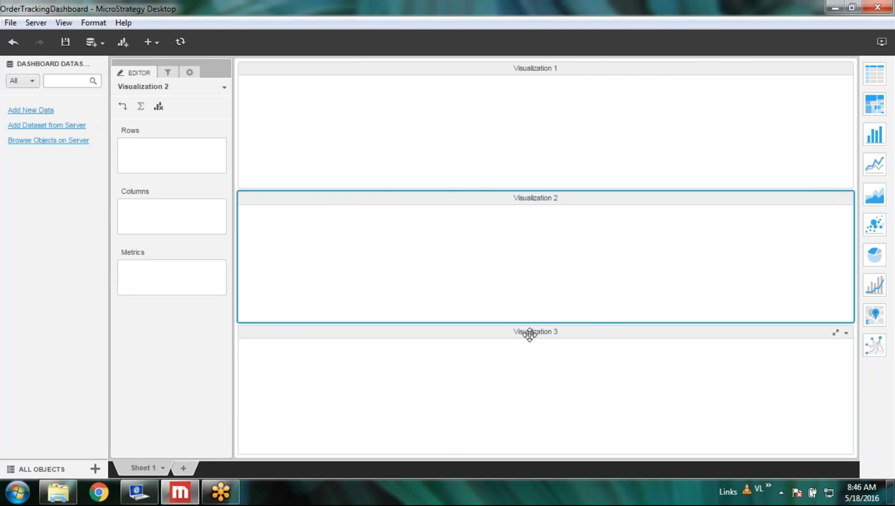
drag(530, 198, 794, 159)
click(452, 164)
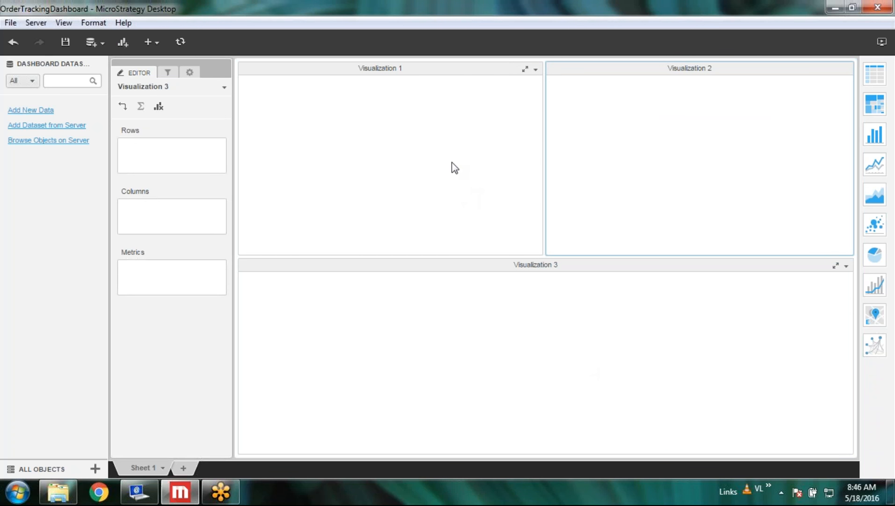
click(644, 159)
click(557, 331)
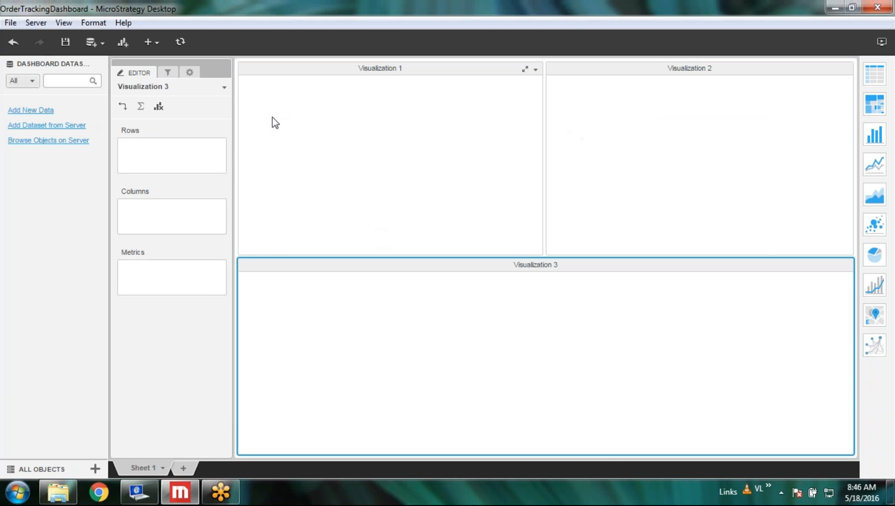
Delete Visualization 3 and Visualization 2 so only Visualization 1 is left on the sheet, and save the dashboard.
click(391, 110)
click(772, 280)
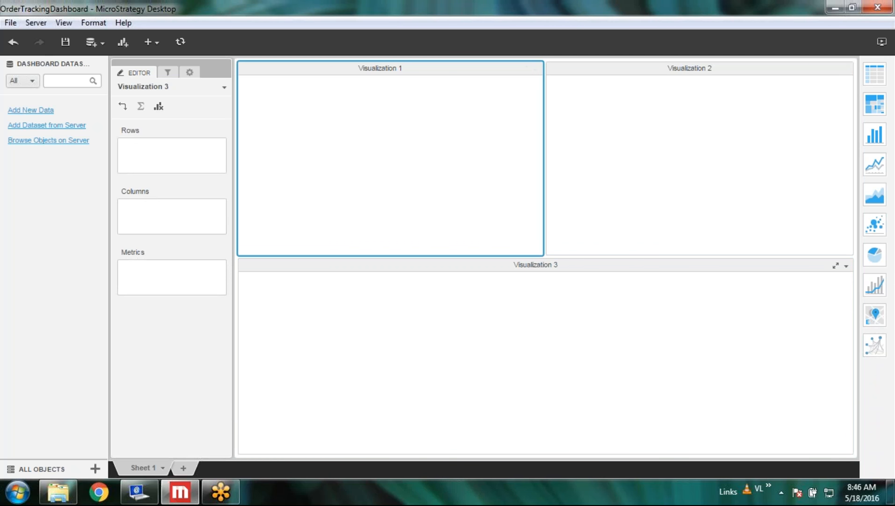
click(848, 267)
click(793, 278)
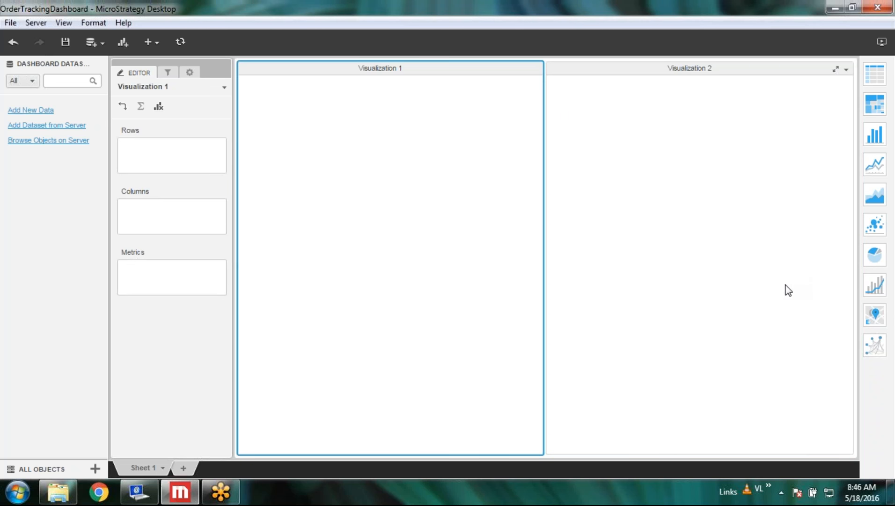
click(847, 70)
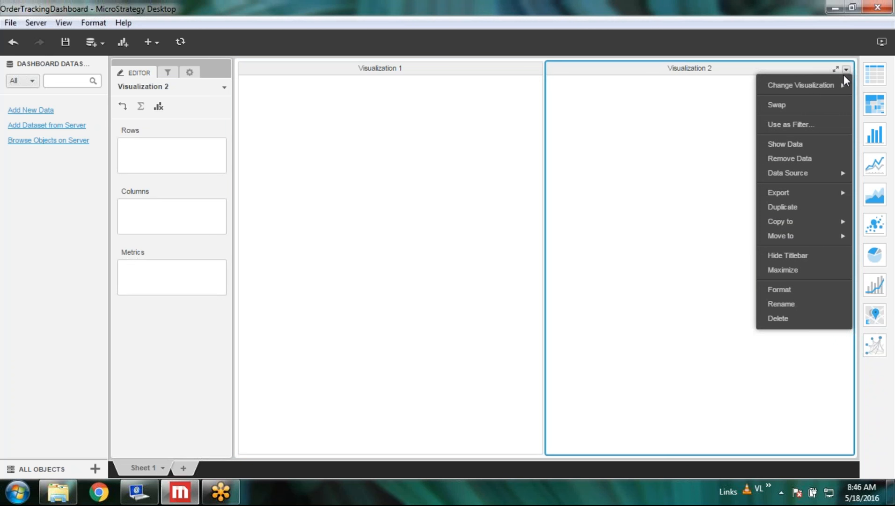
click(781, 318)
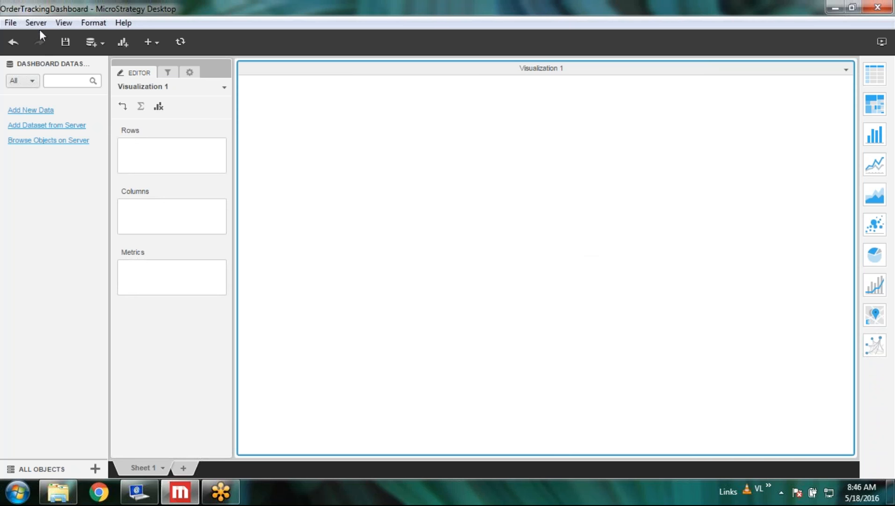
click(64, 43)
Launch SQL Server Management Studio and connect to localhost with the sa login and its password.
click(18, 492)
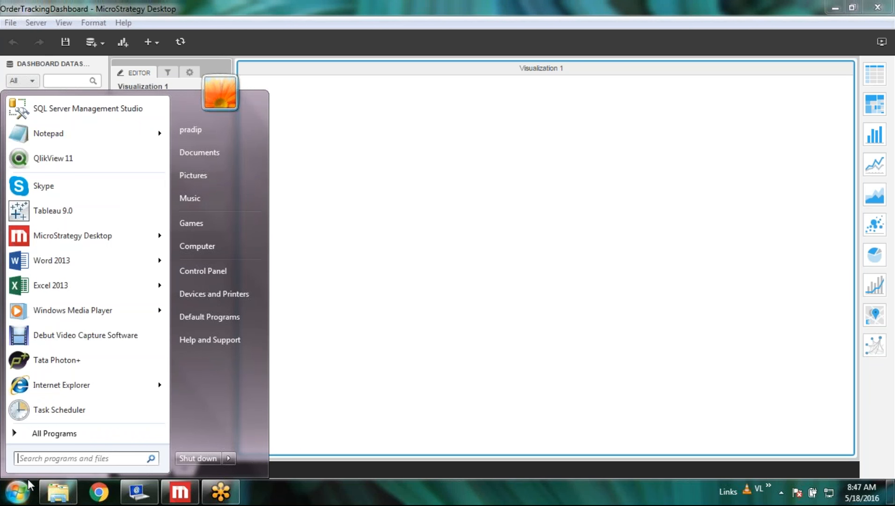
click(117, 121)
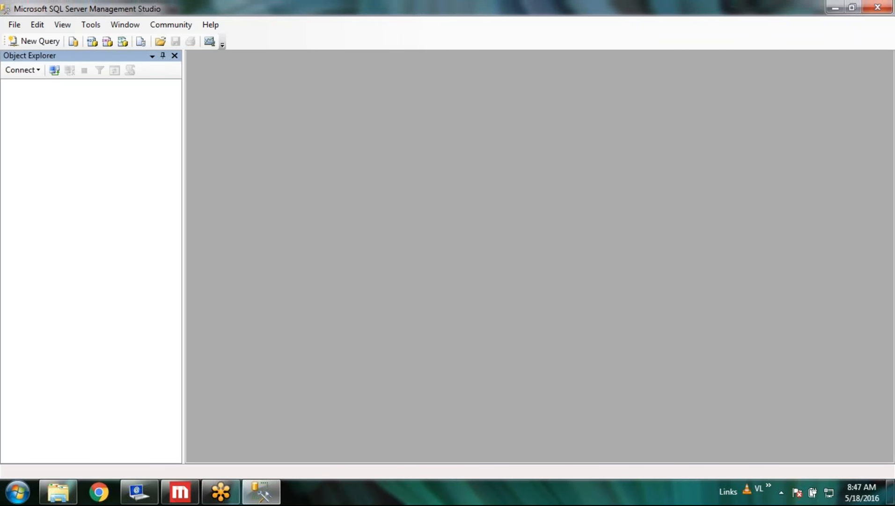
text(sa)
key(Tab)
text(********)
key(Tab)
key(space)
key(Return)
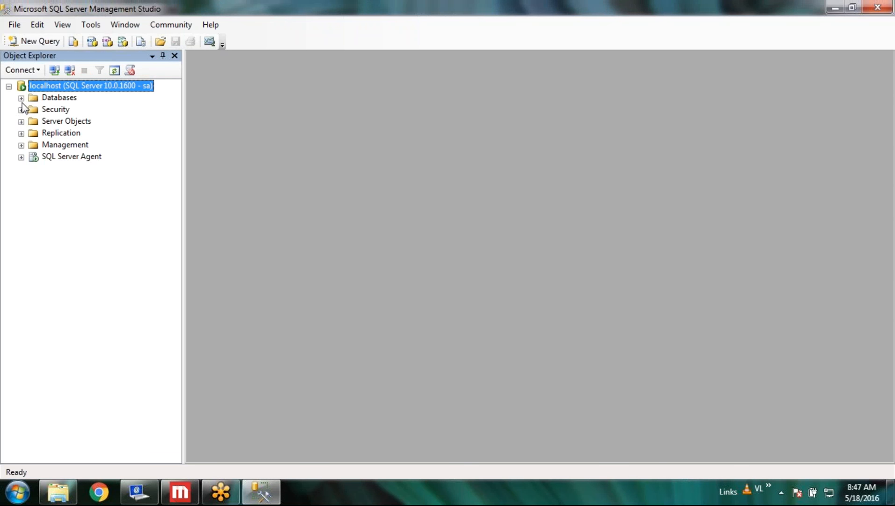
Expand the TrainingDB database's tables and locate tblCustomer, tblOrder and tblOrder_Details.
click(21, 98)
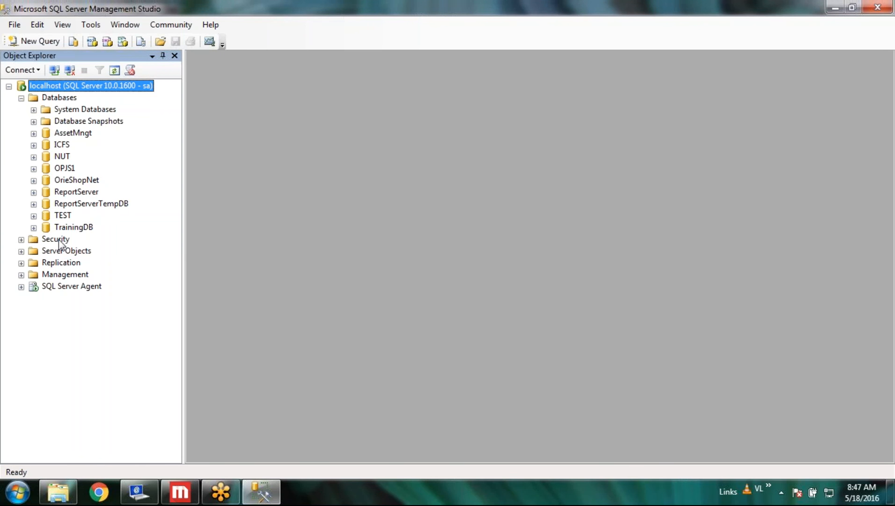
click(33, 228)
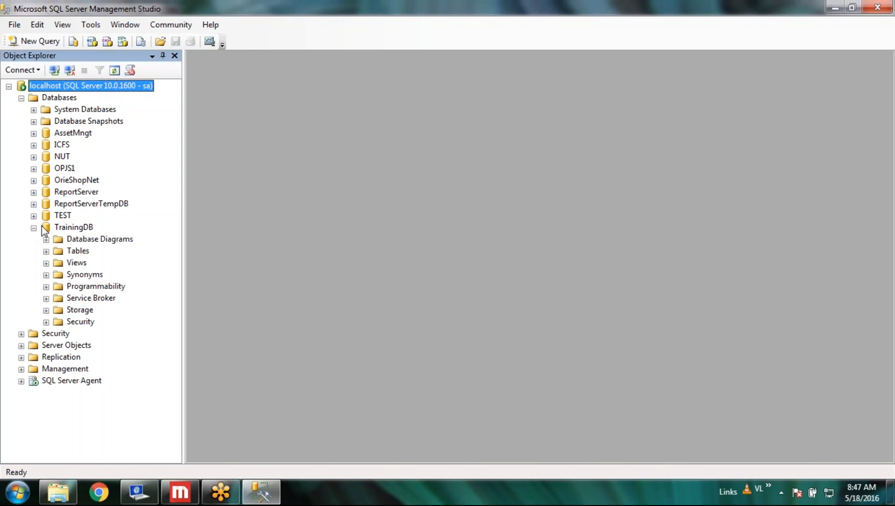
click(47, 251)
click(120, 277)
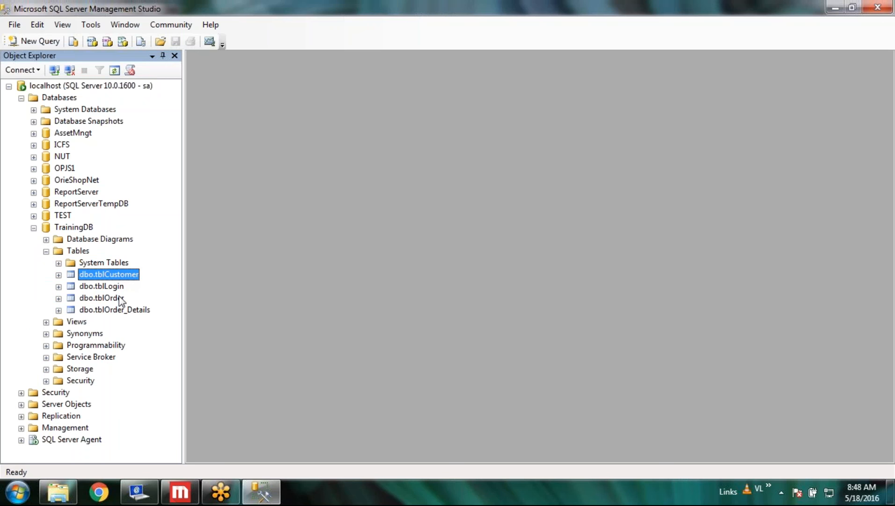
click(122, 300)
click(122, 311)
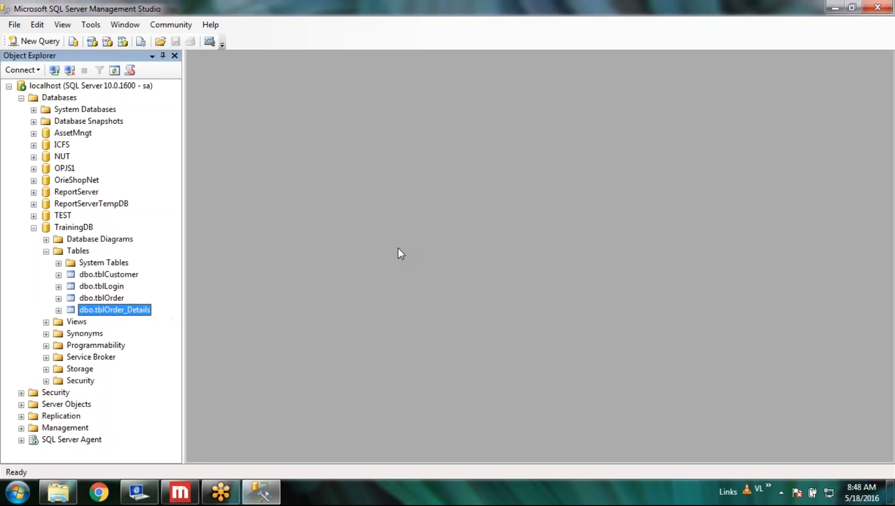
Review how the tblCustomer, tblOrder and tblOrder_Details tables relate as the dashboard's data source, dismissing the notification.
click(120, 276)
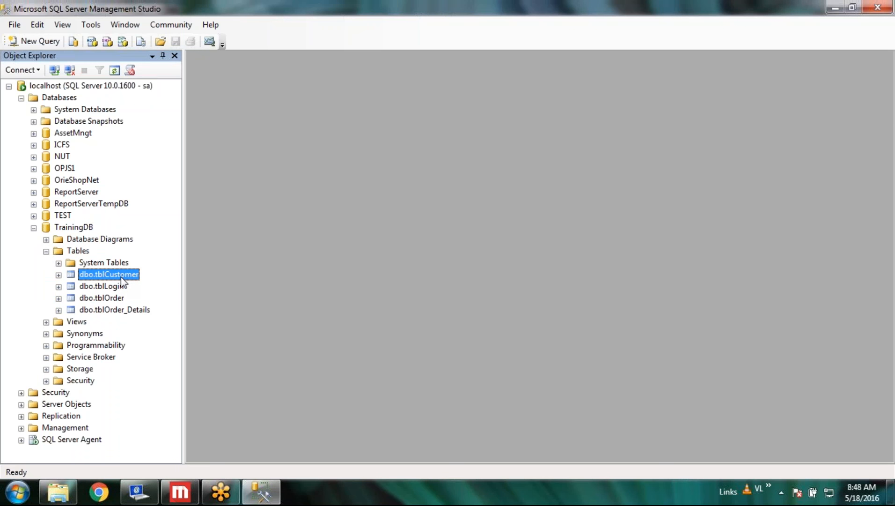
click(112, 297)
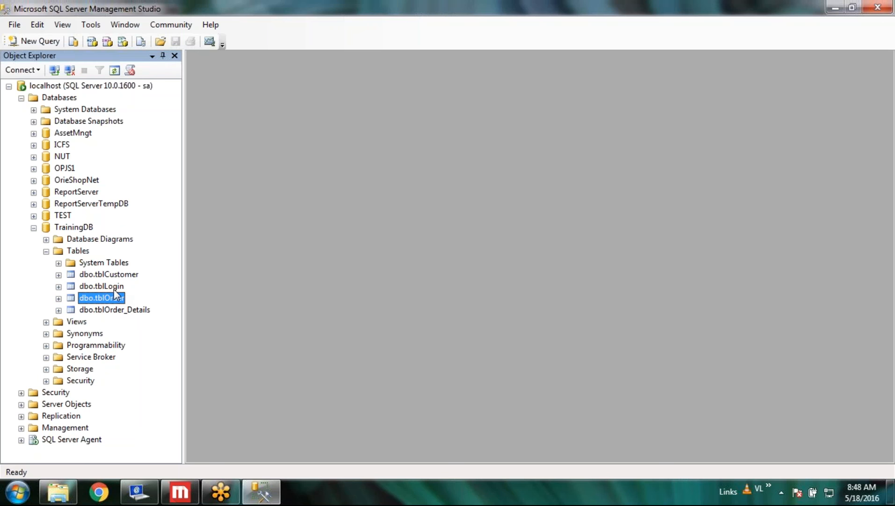
click(118, 267)
click(116, 277)
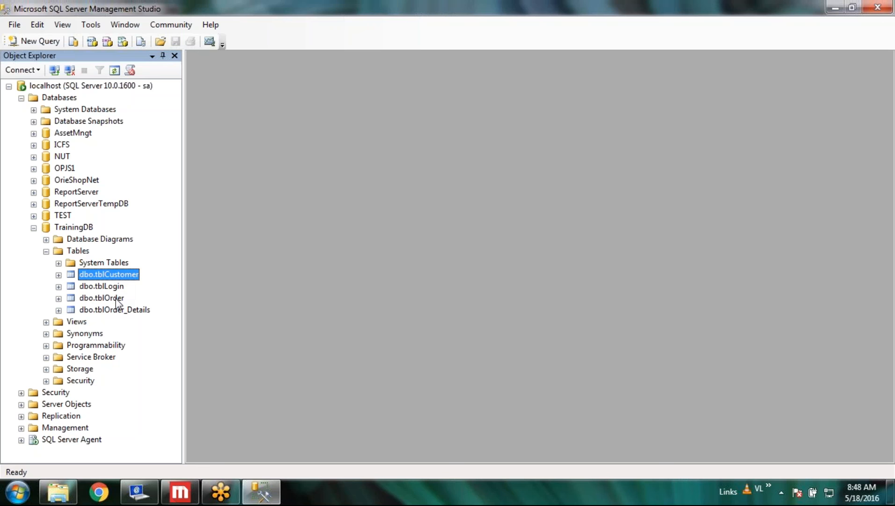
click(116, 298)
click(122, 278)
click(113, 303)
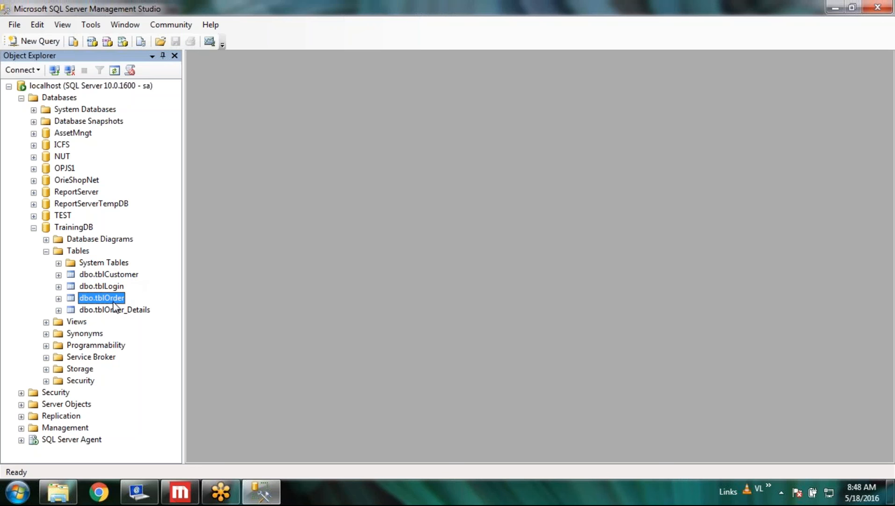
click(146, 312)
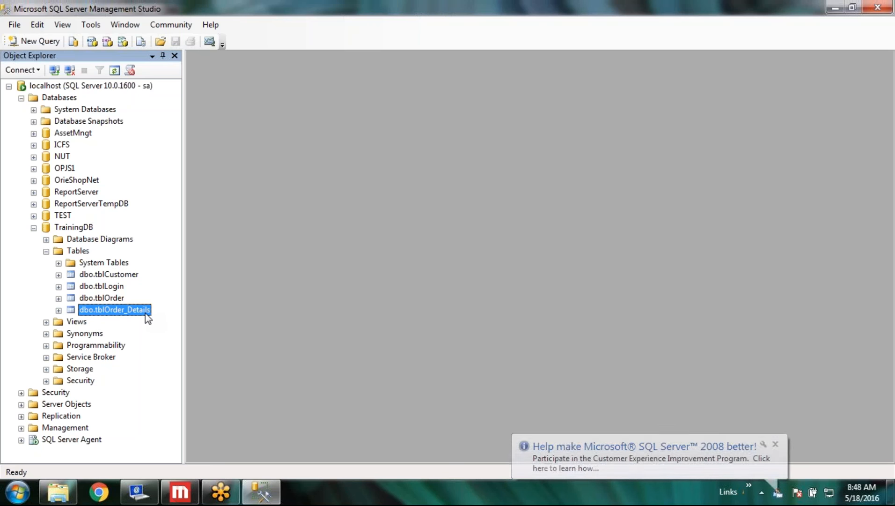
click(775, 444)
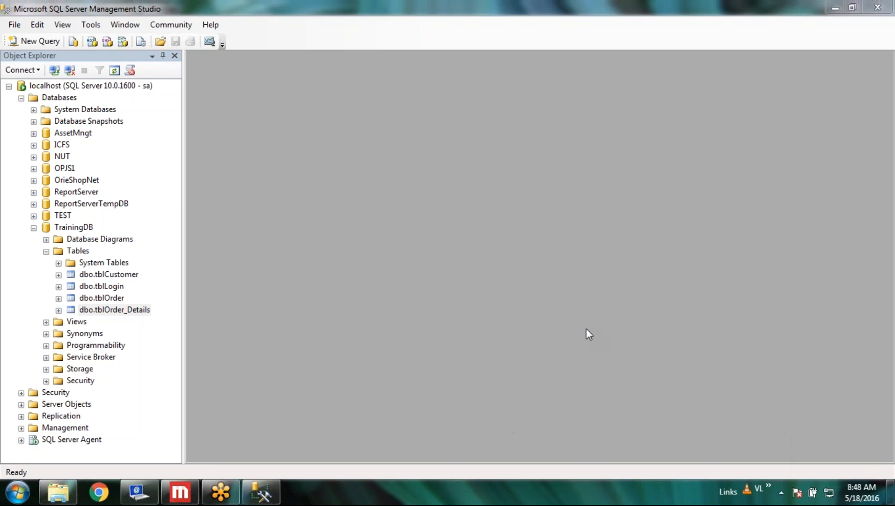
click(134, 278)
click(115, 298)
click(127, 276)
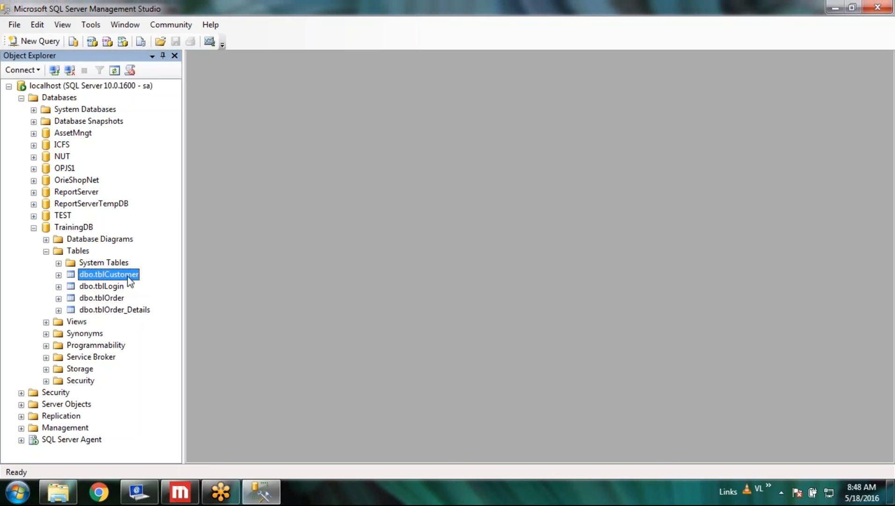
click(120, 311)
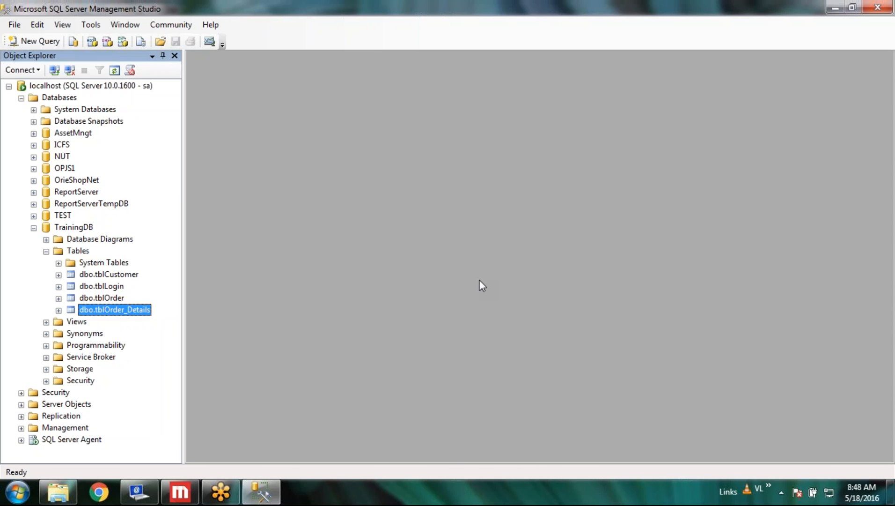
Switch back to MicroStrategy Desktop and check whether objects can be added from a server.
click(194, 497)
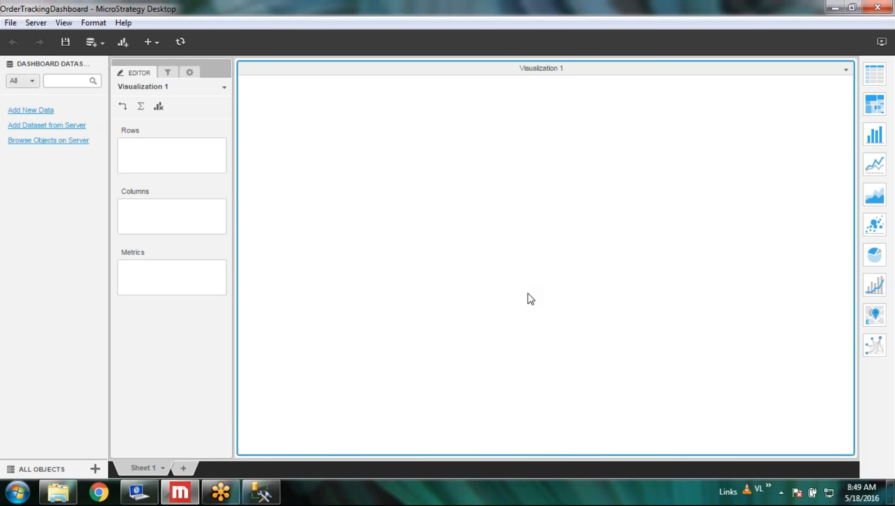
click(96, 469)
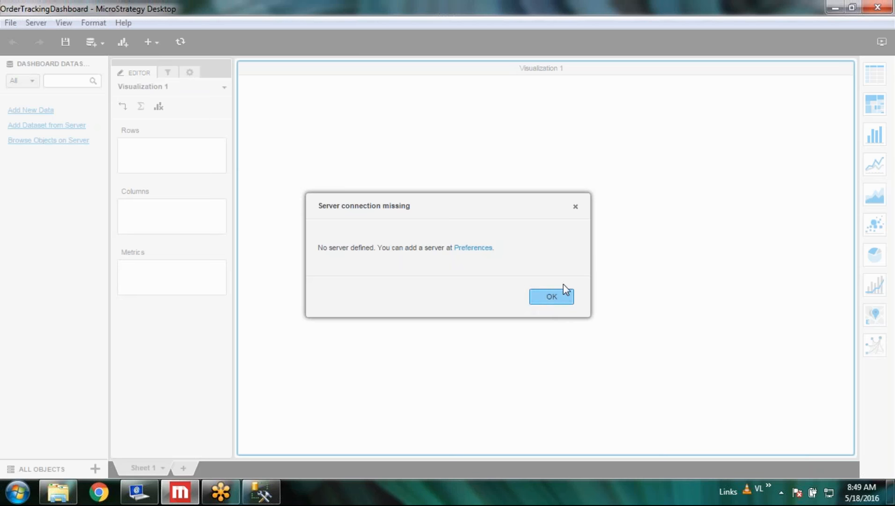
click(562, 298)
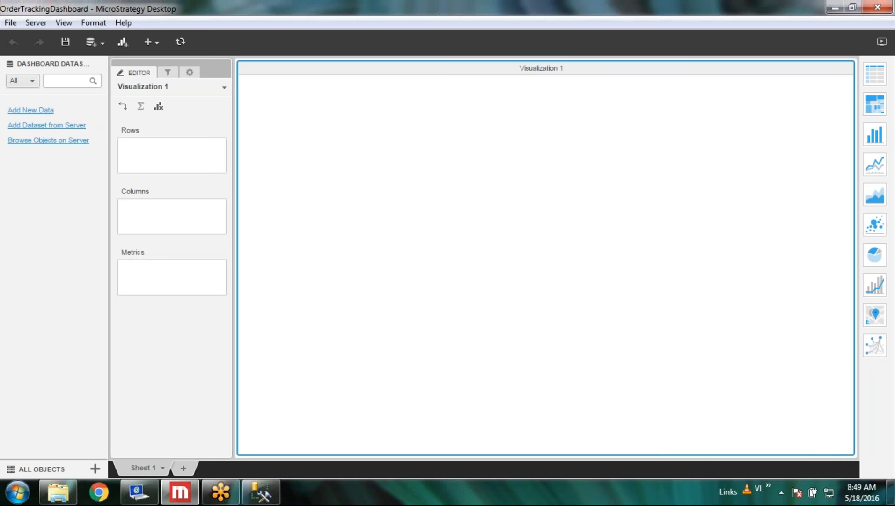
Start adding new data to the dashboard and look over the available data source types.
click(93, 43)
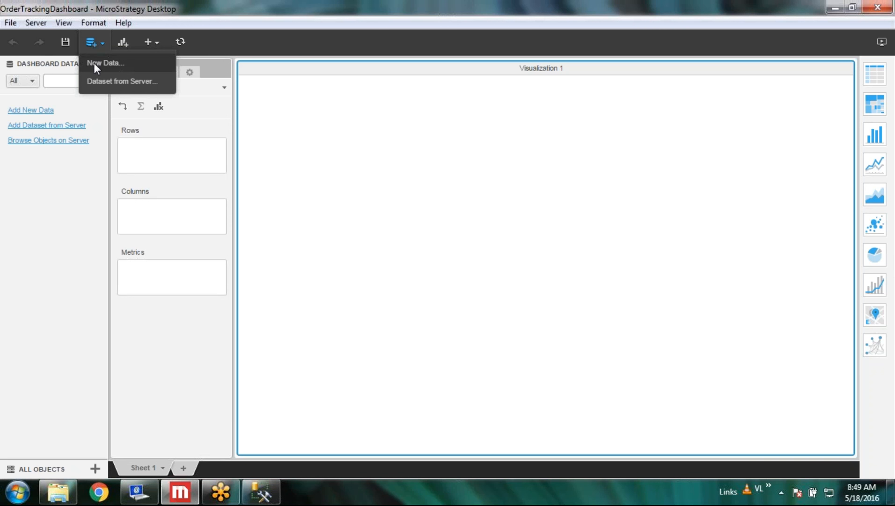
click(94, 63)
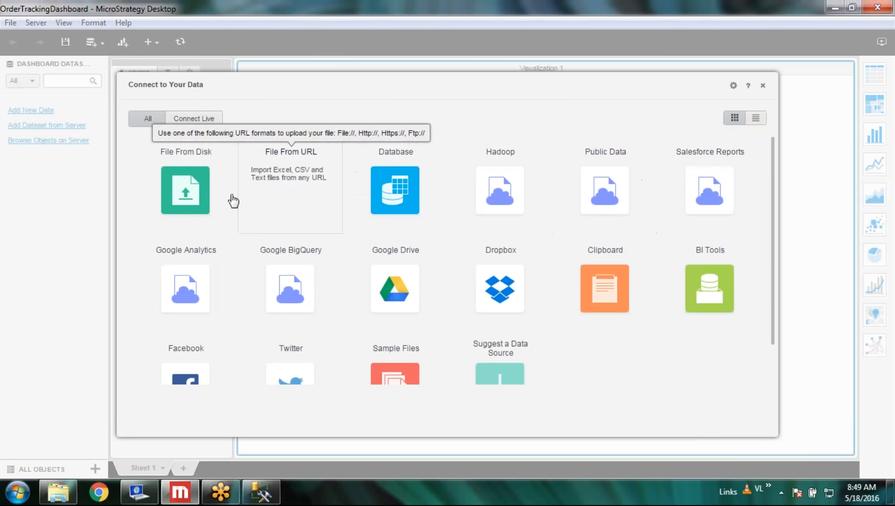
scroll(680, 349, down, 1)
scroll(681, 350, up, 1)
scroll(681, 350, down, 1)
scroll(681, 350, up, 1)
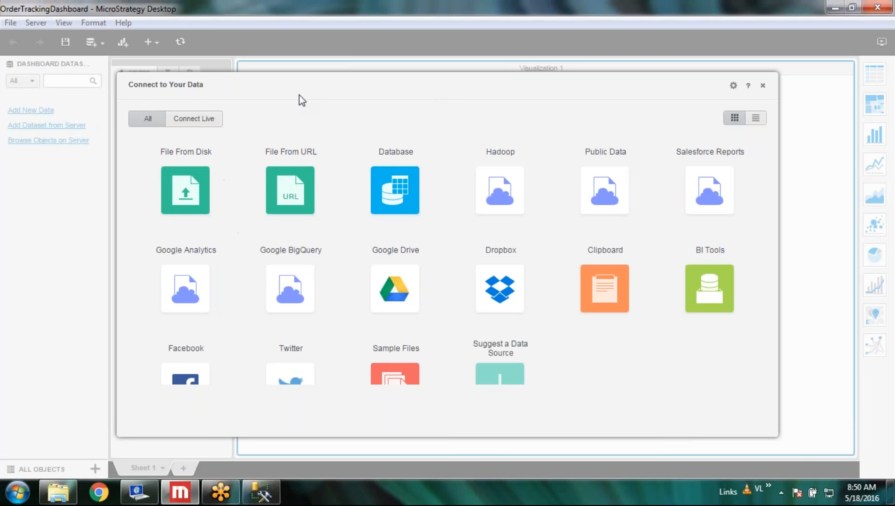
Look at how data files are chosen for the File From Disk source and return to the source list without uploading anything.
click(175, 190)
click(472, 317)
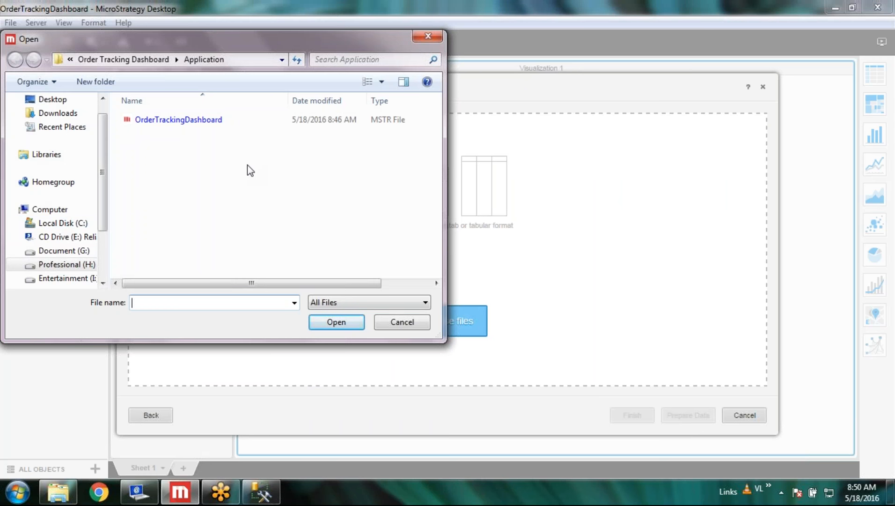
click(392, 323)
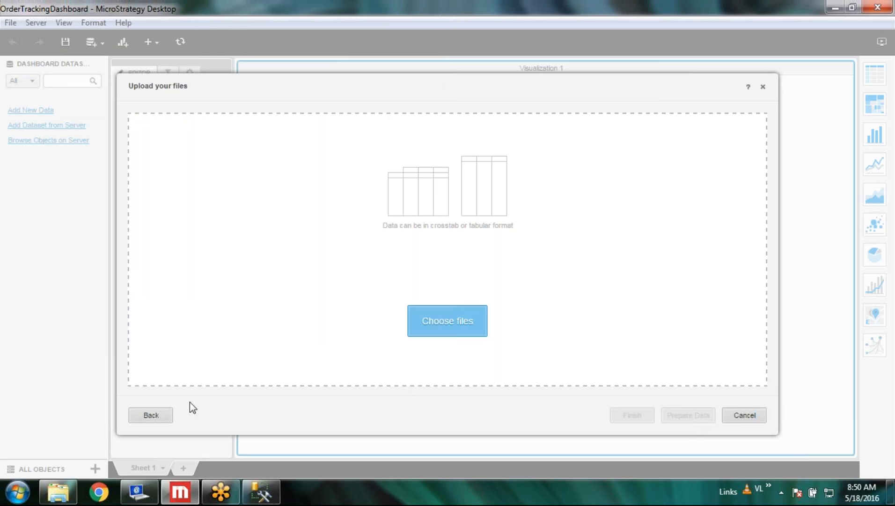
click(152, 415)
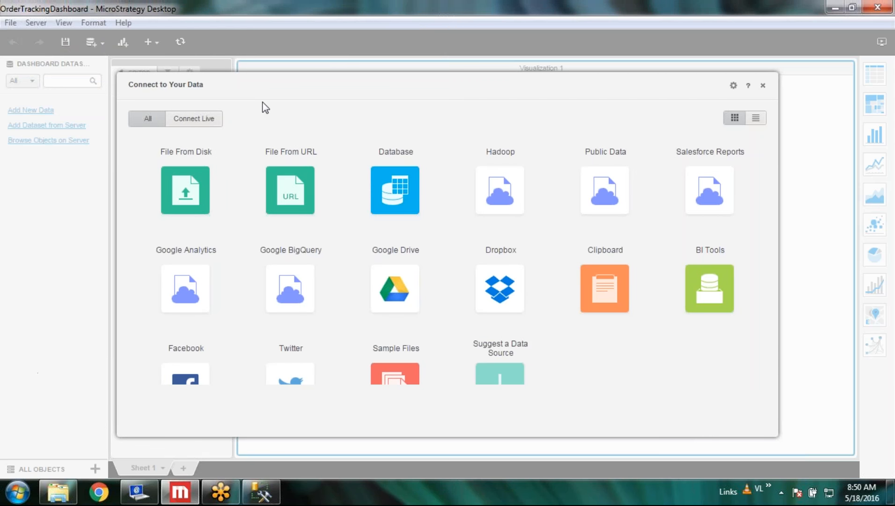
Examine the File From URL source and its supported URL formats, returning to the list of data sources.
click(285, 186)
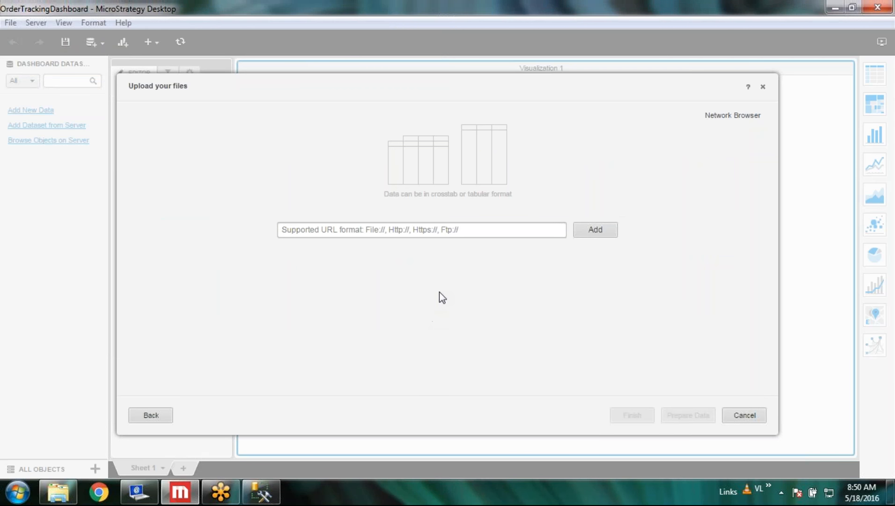
click(491, 232)
click(370, 230)
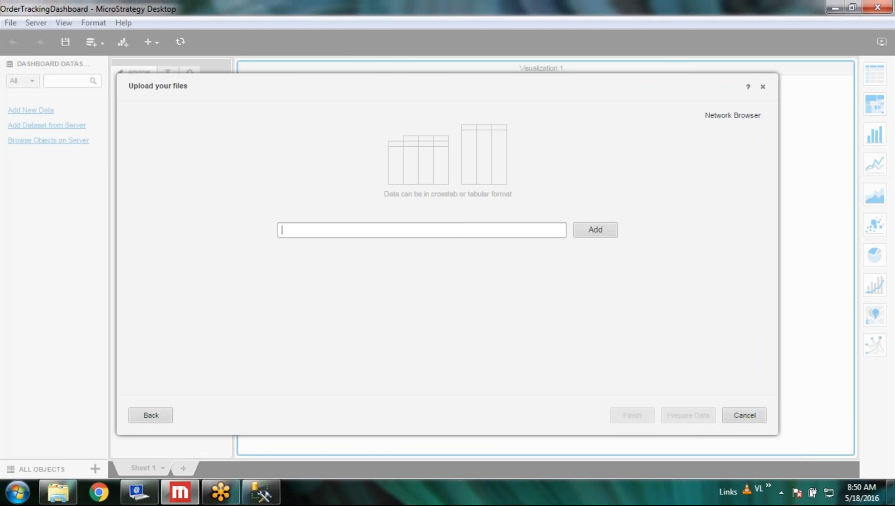
click(431, 329)
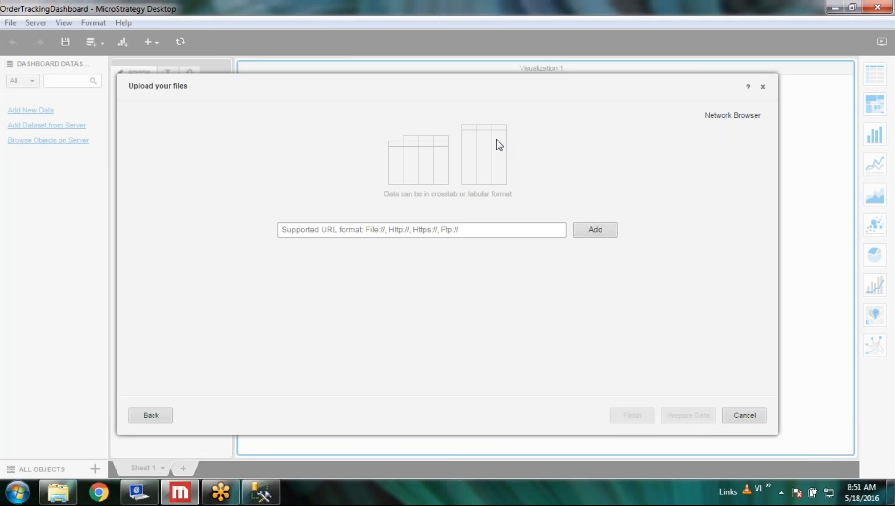
click(397, 230)
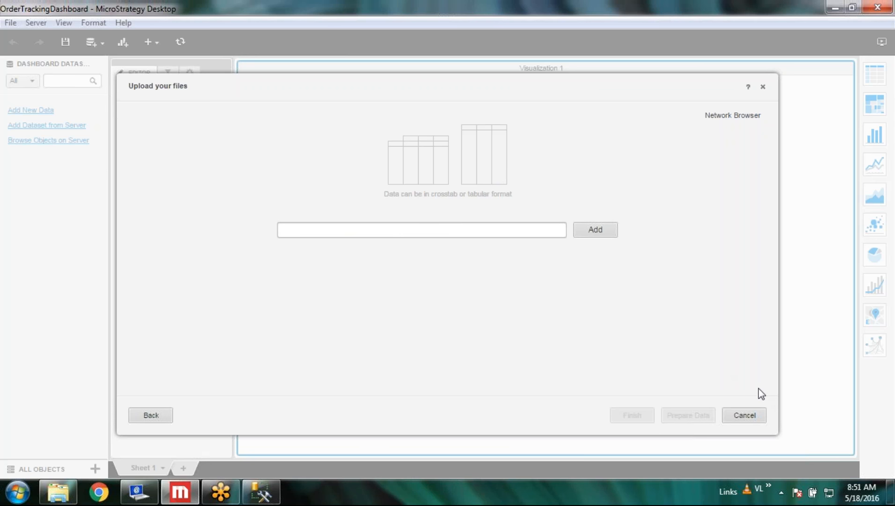
click(136, 417)
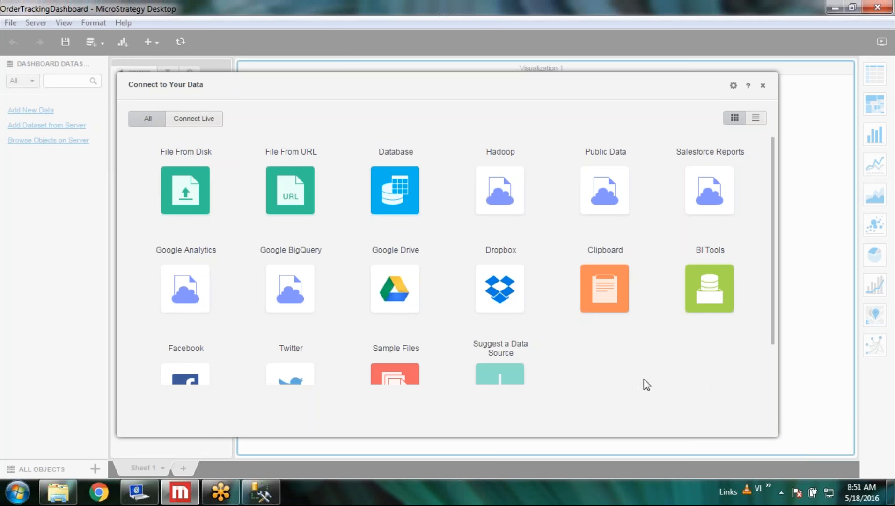
Switch to Chrome and open Google Drive from the Google home page.
click(99, 493)
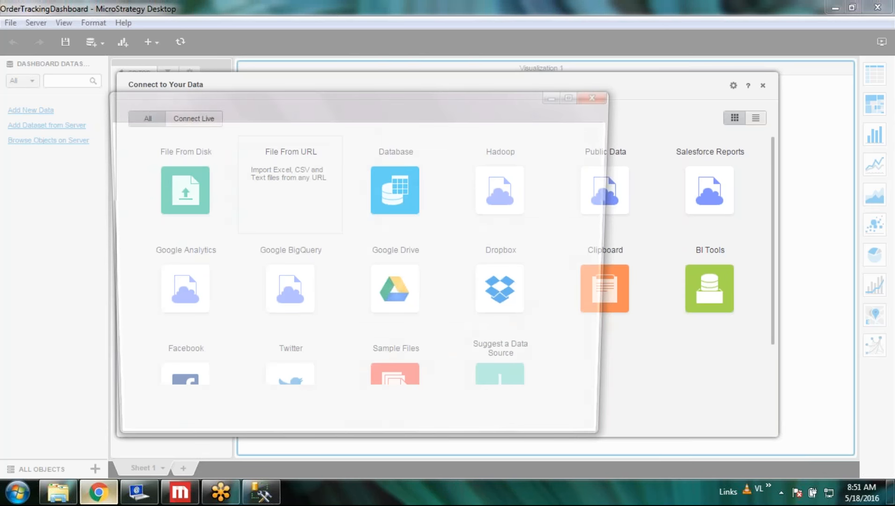
click(580, 94)
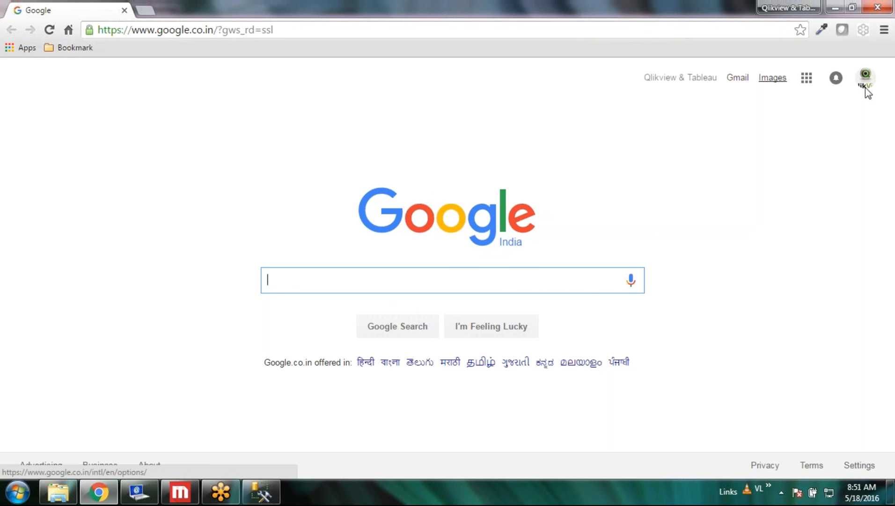
click(811, 80)
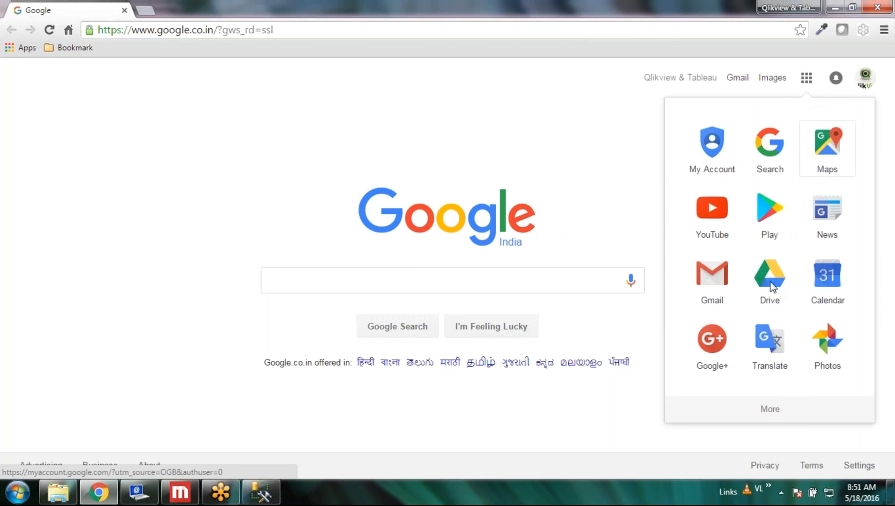
click(771, 286)
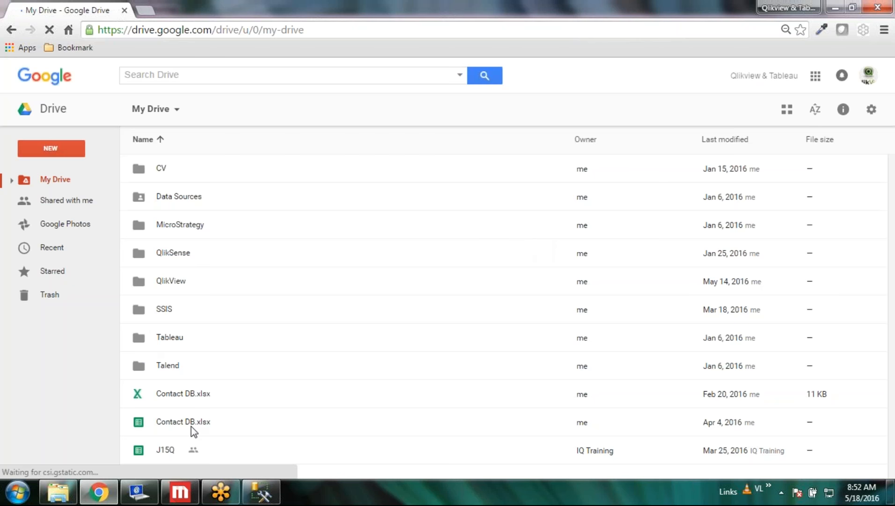
Open the Contact DB.xlsx Google Sheet to view its web address, close it, and get a shareable link for the file.
double_click(192, 426)
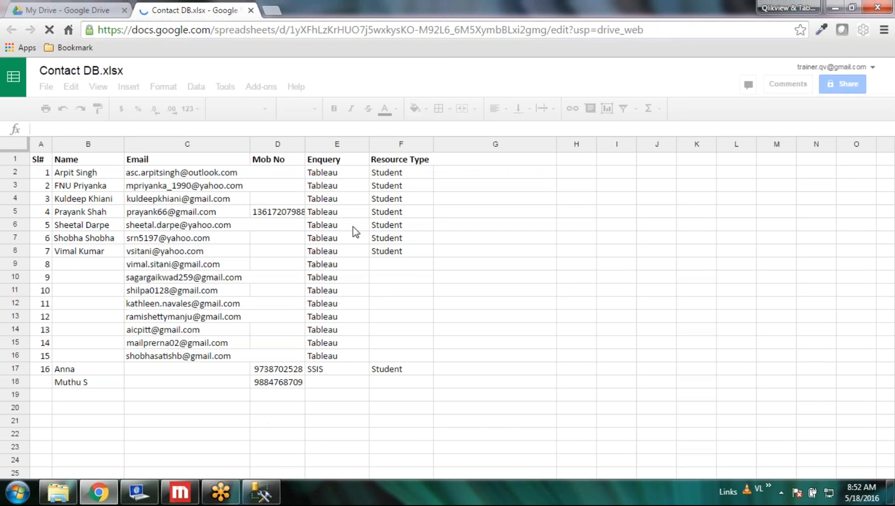
click(381, 28)
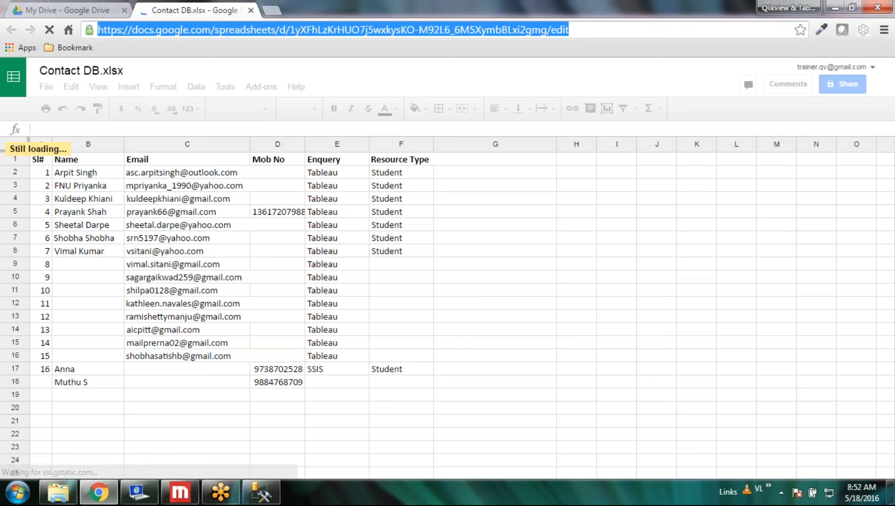
click(251, 11)
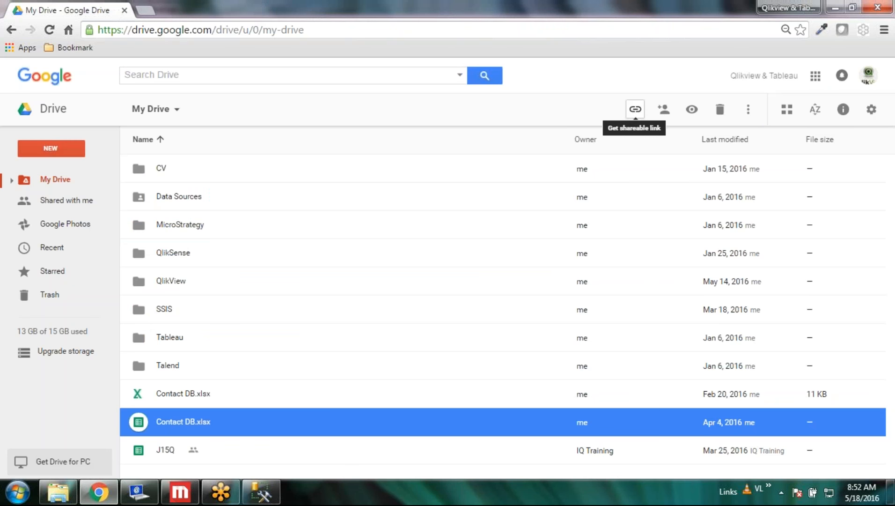
click(635, 110)
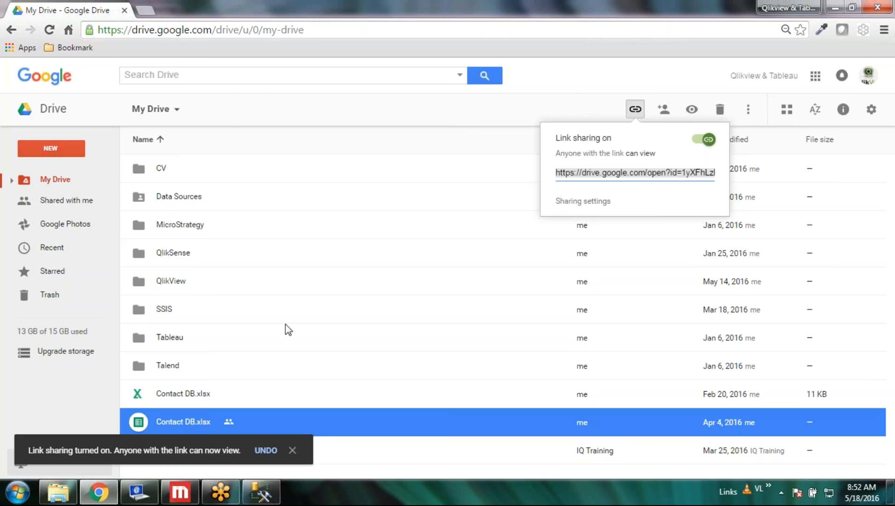
Switch back to MicroStrategy Desktop and try the copied shareable link as a File From URL source, returning to the source list without importing.
click(187, 493)
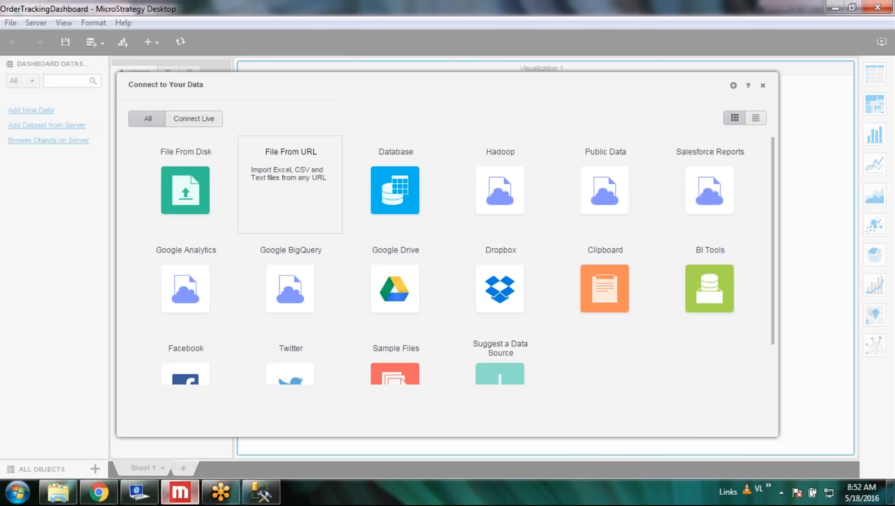
click(302, 193)
click(424, 229)
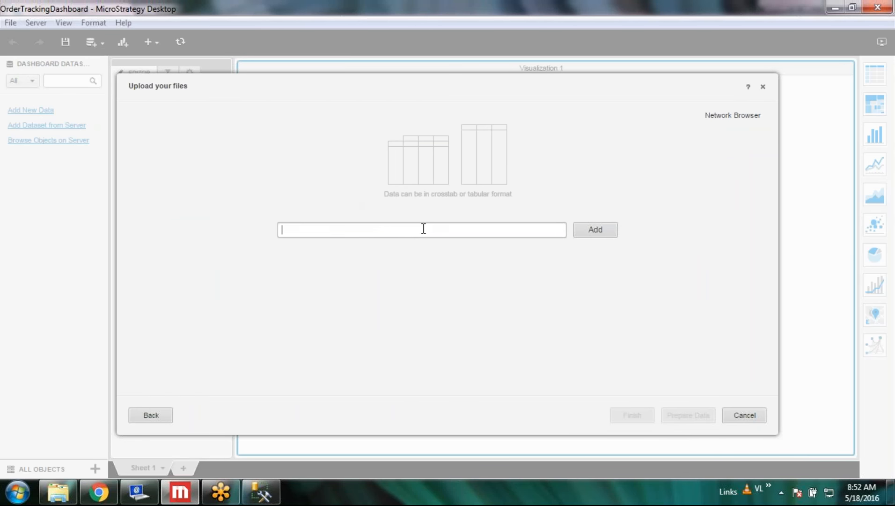
key(ctrl+v)
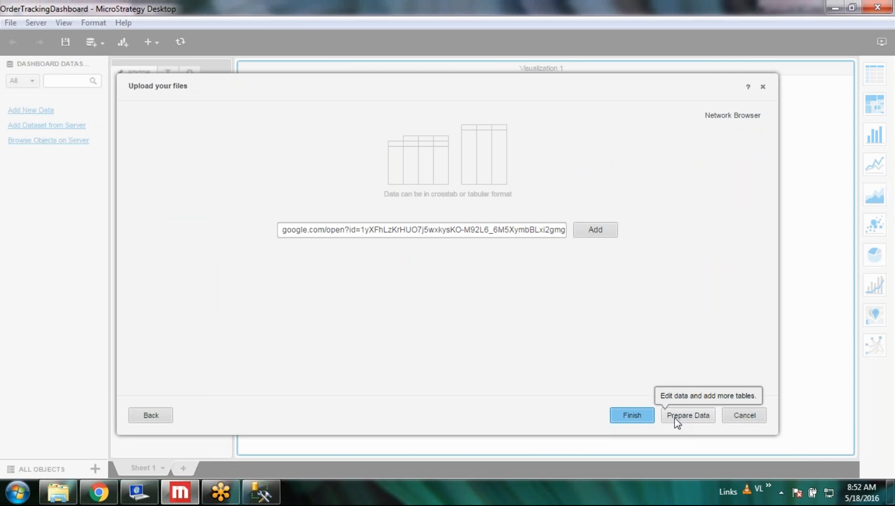
click(147, 419)
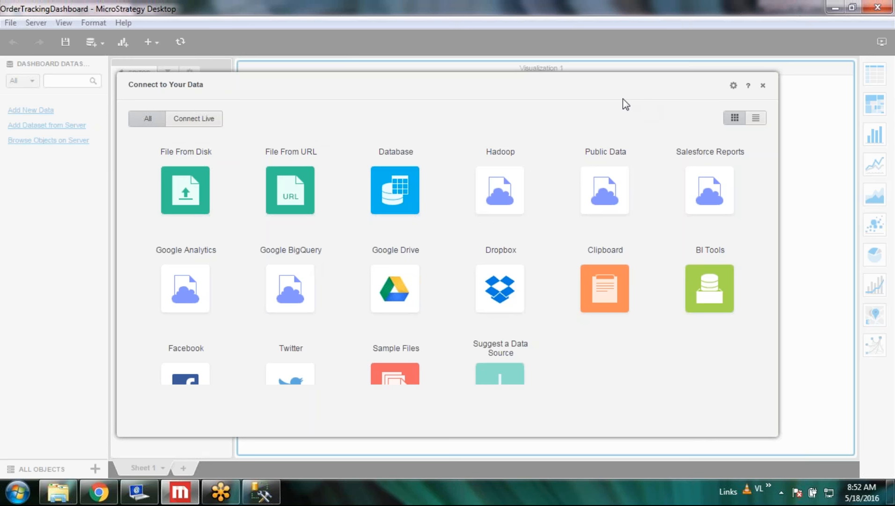
Switch to Windows Explorer and open the Order Tracking Dashboard project's Data folder.
click(58, 492)
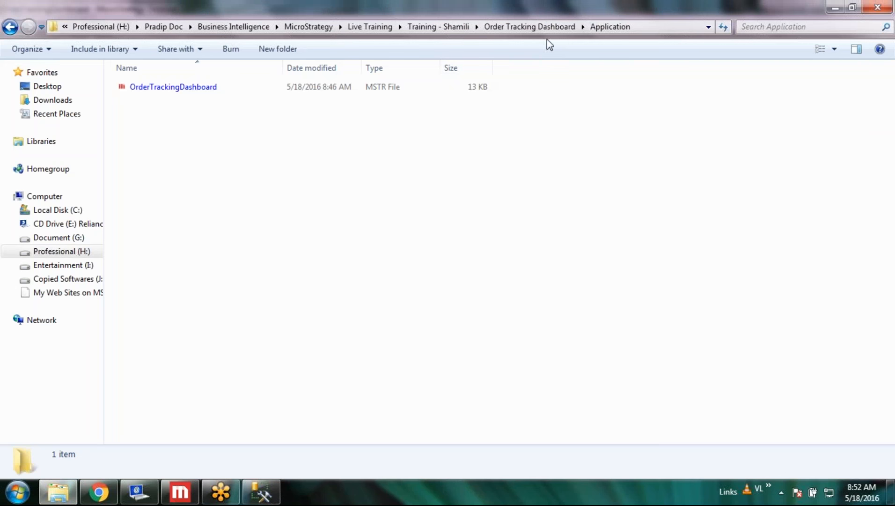
click(551, 26)
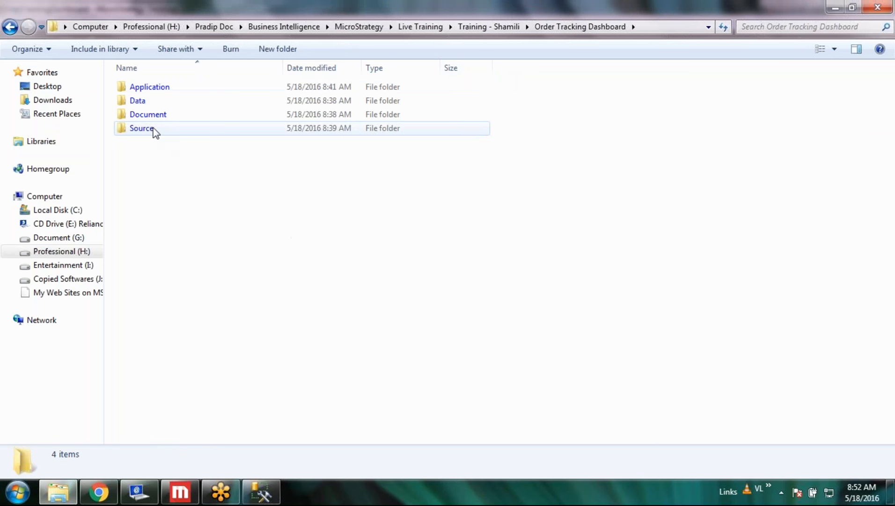
double_click(164, 101)
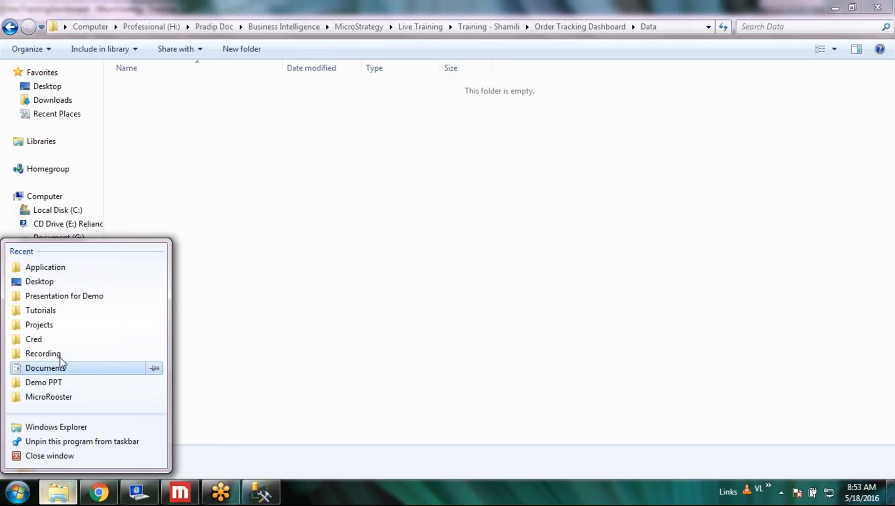
Open a second Explorer window and browse to the Sample Data folder under Business Intelligence to check its files.
click(79, 299)
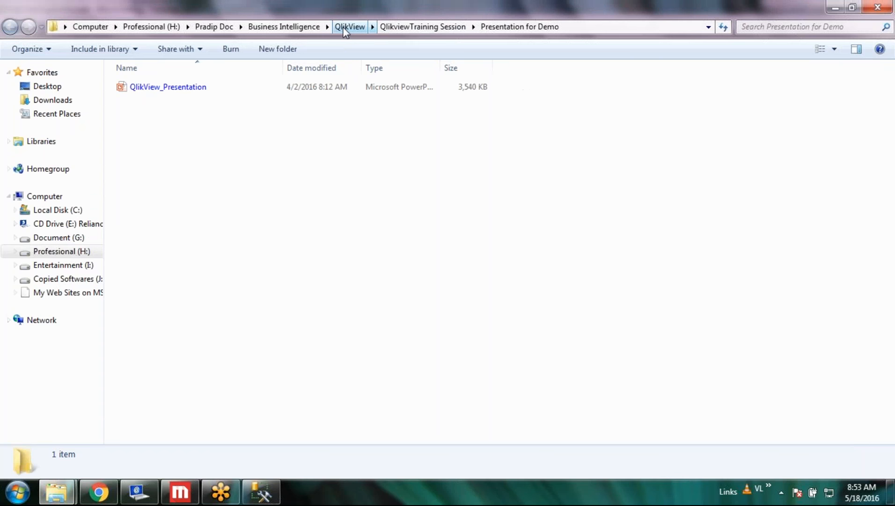
click(299, 27)
click(156, 264)
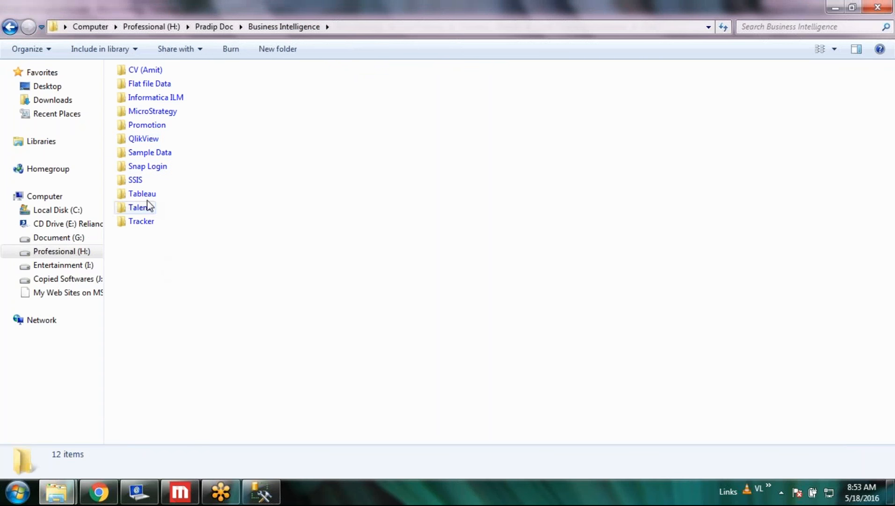
double_click(150, 153)
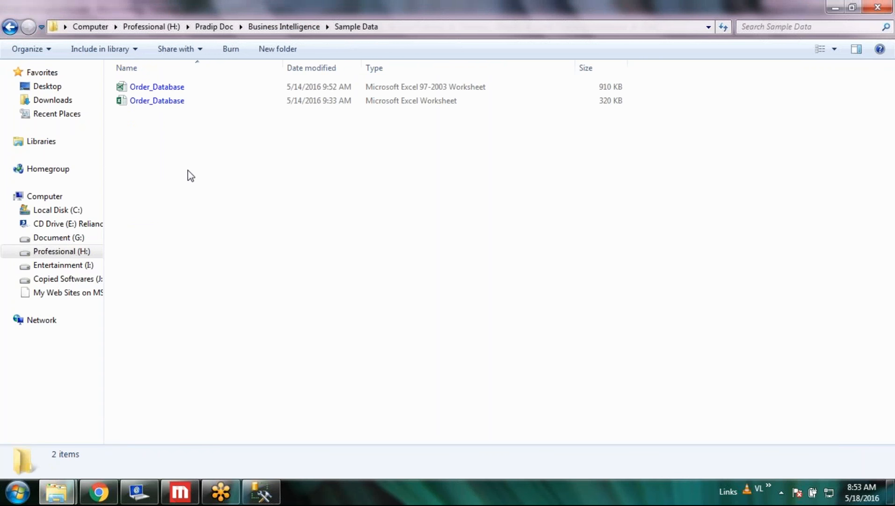
Return to the Business Intelligence folder and open its Flat file Data folder.
click(298, 27)
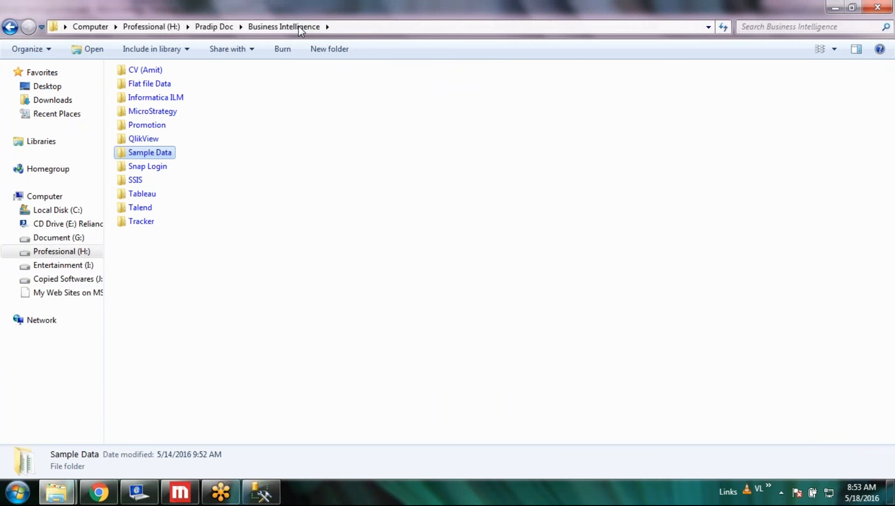
click(222, 292)
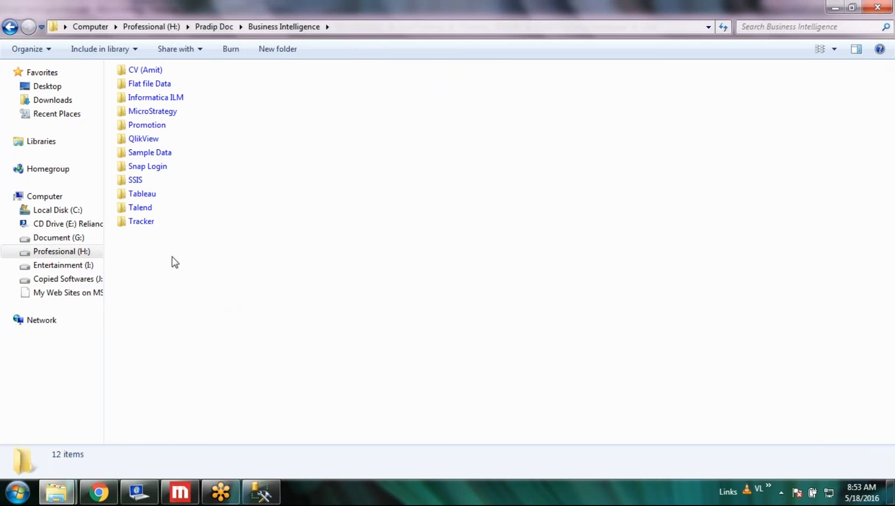
double_click(158, 85)
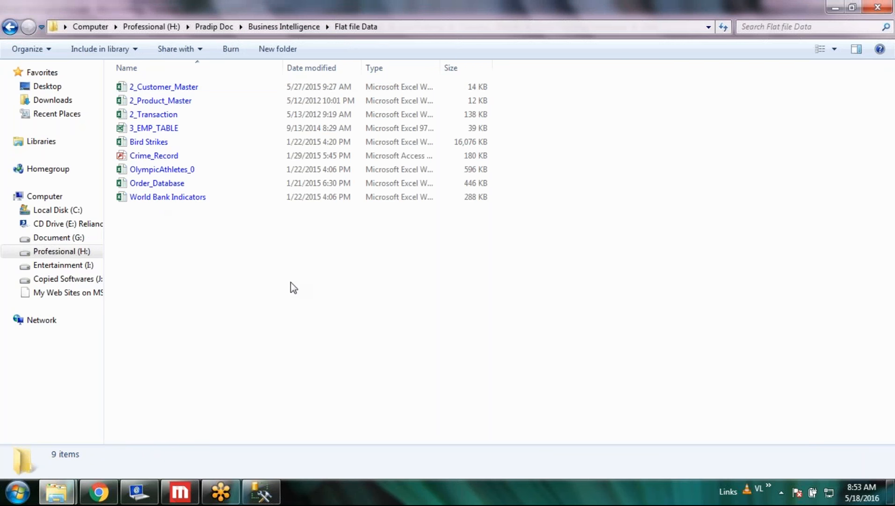
Open the 2_Customer_Master workbook in Excel and look over its customer records from the header row, dismissing the Office activation wizard.
click(199, 92)
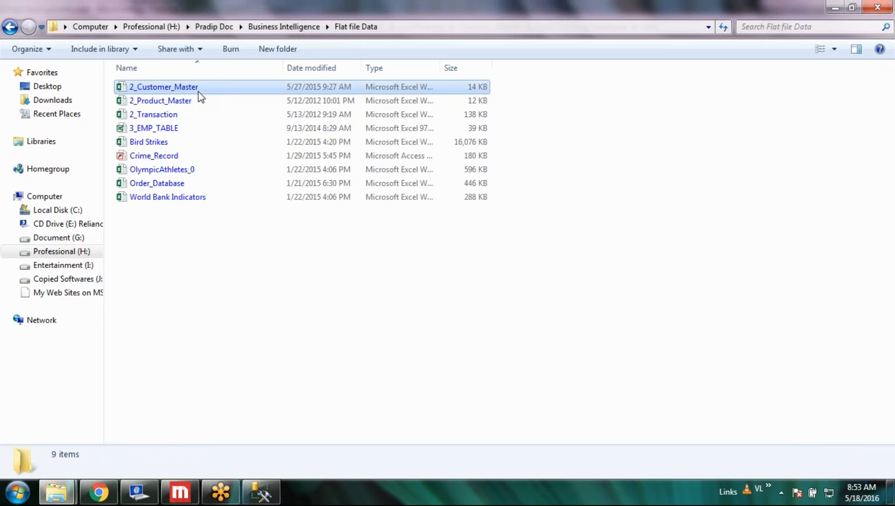
click(212, 261)
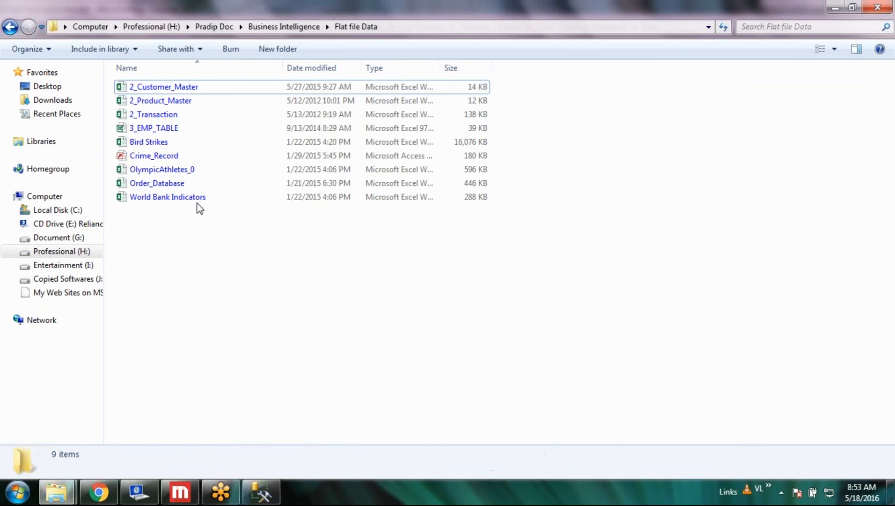
click(212, 127)
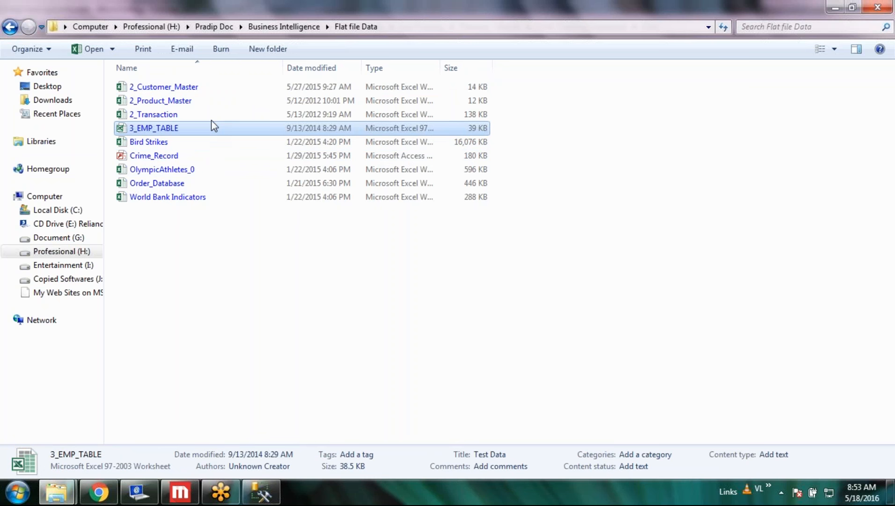
click(213, 91)
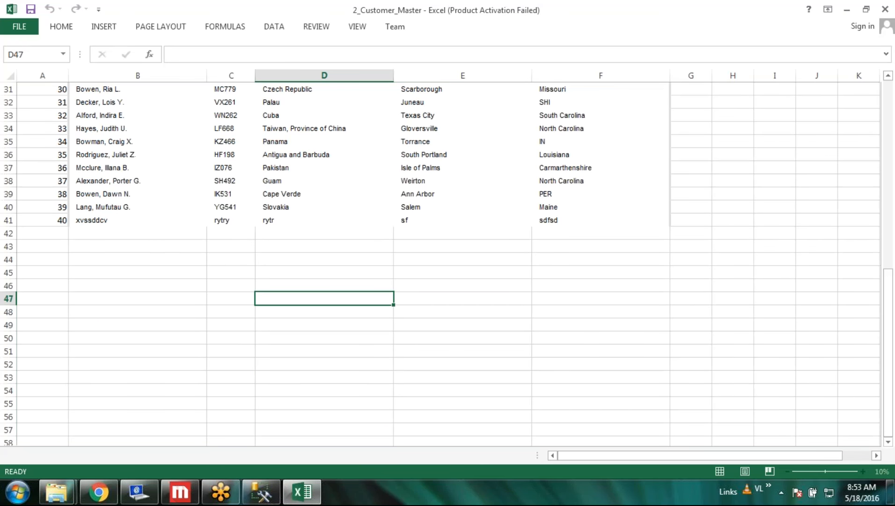
scroll(405, 324, down, 1)
scroll(405, 324, up, 8)
scroll(873, 242, up, 3)
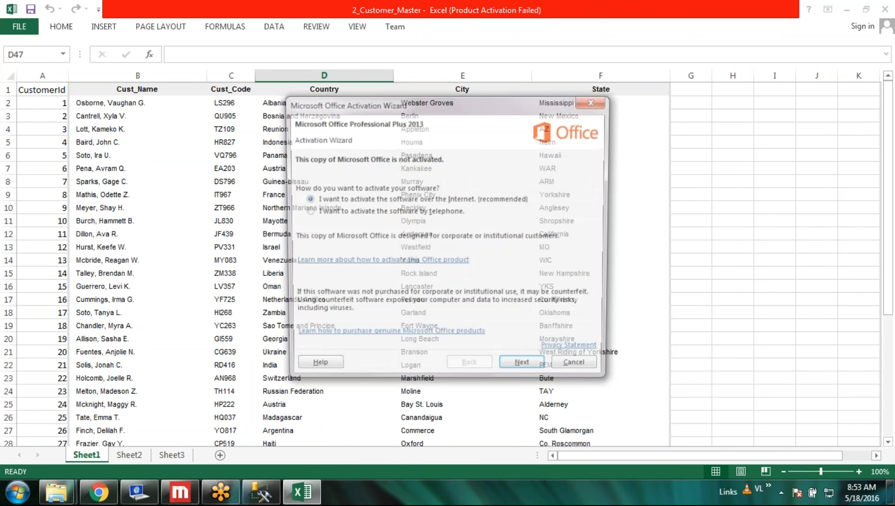
click(584, 375)
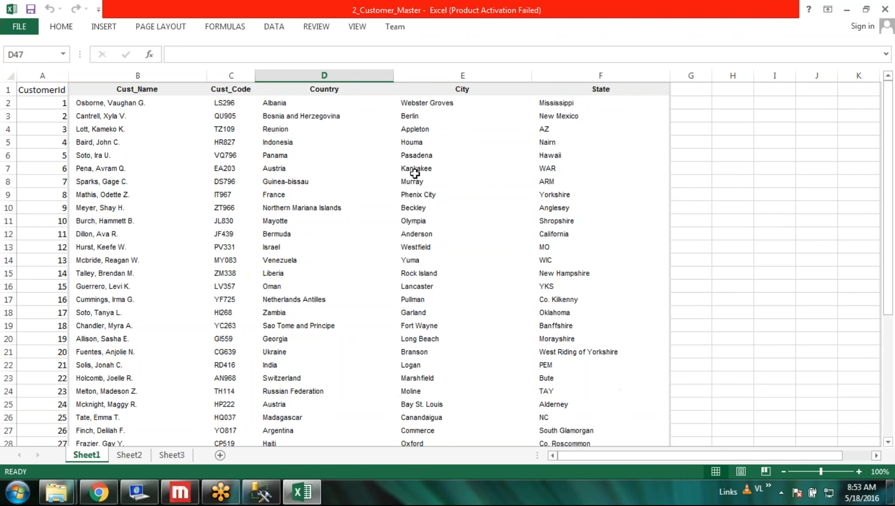
Close the customer workbook, then open 2_Product_Master to look over its product records, dismissing the activation wizard and closing the workbook.
click(885, 9)
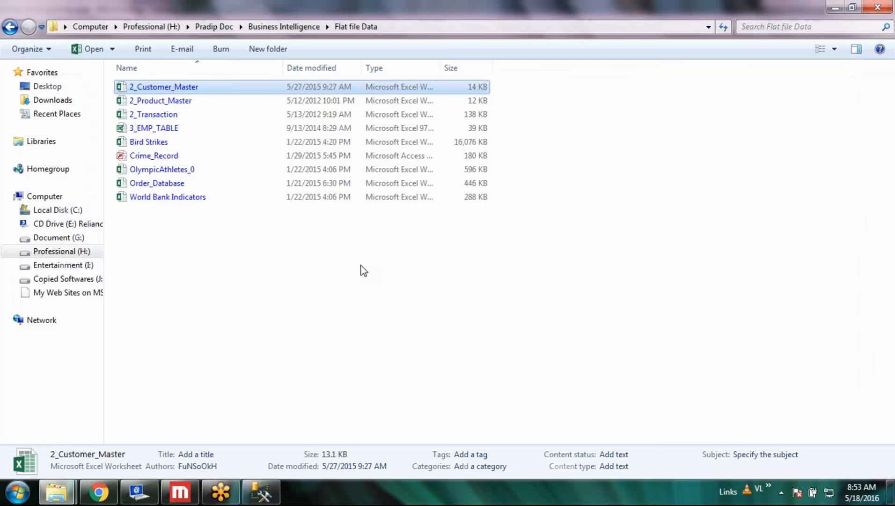
double_click(192, 101)
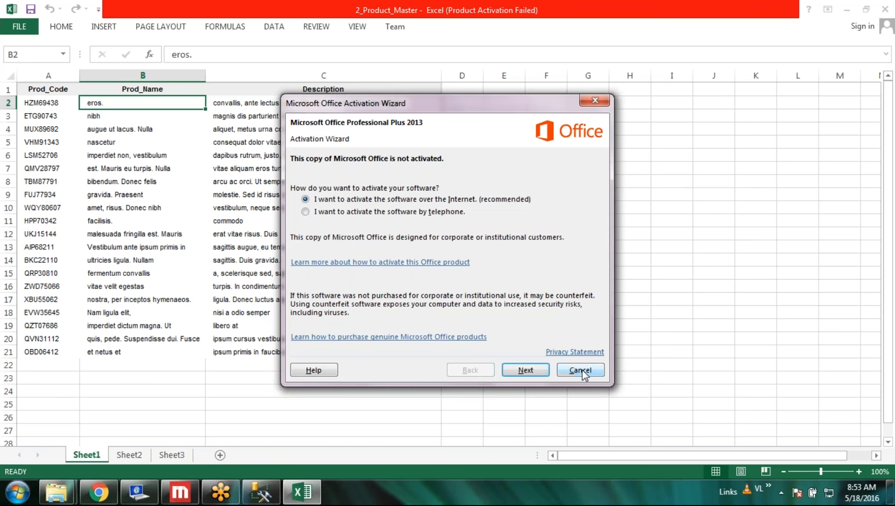
click(581, 371)
click(885, 9)
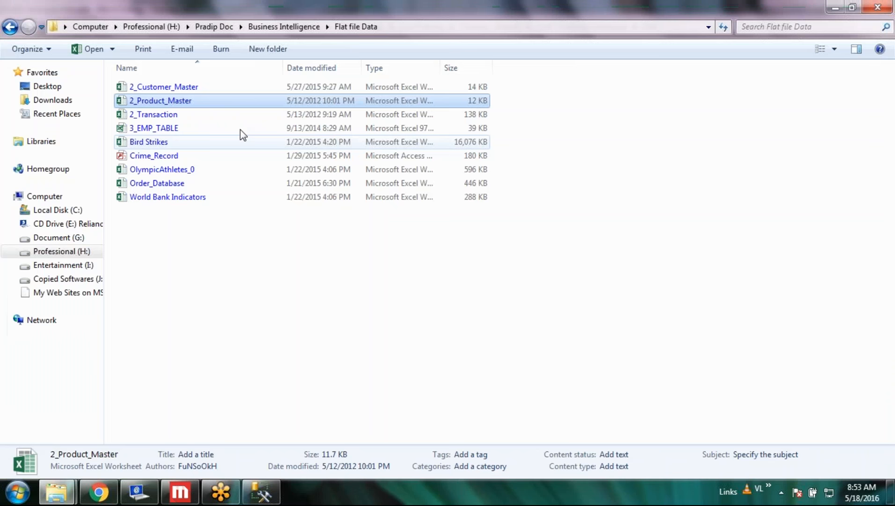
Open 2_Transaction, dismiss the activation wizard, and look over its columns from the header row and its Sheet2.
click(225, 113)
double_click(222, 114)
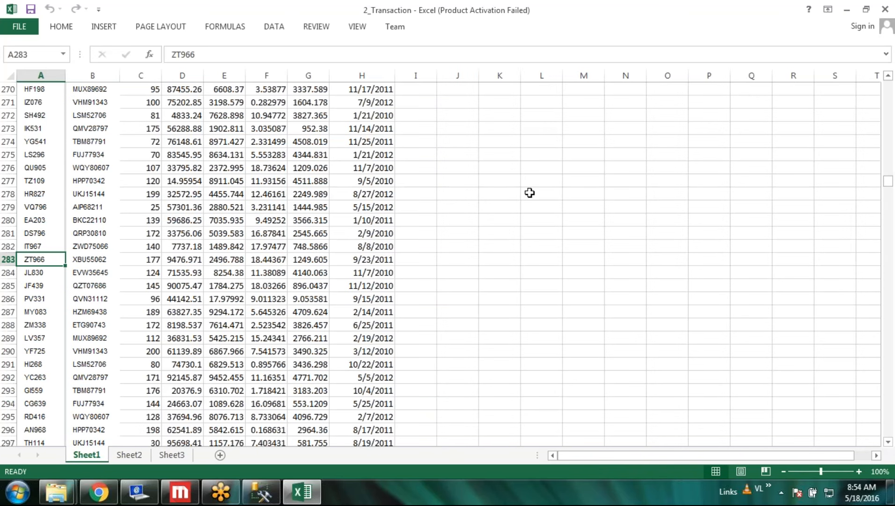
scroll(529, 193, up, 4)
click(580, 370)
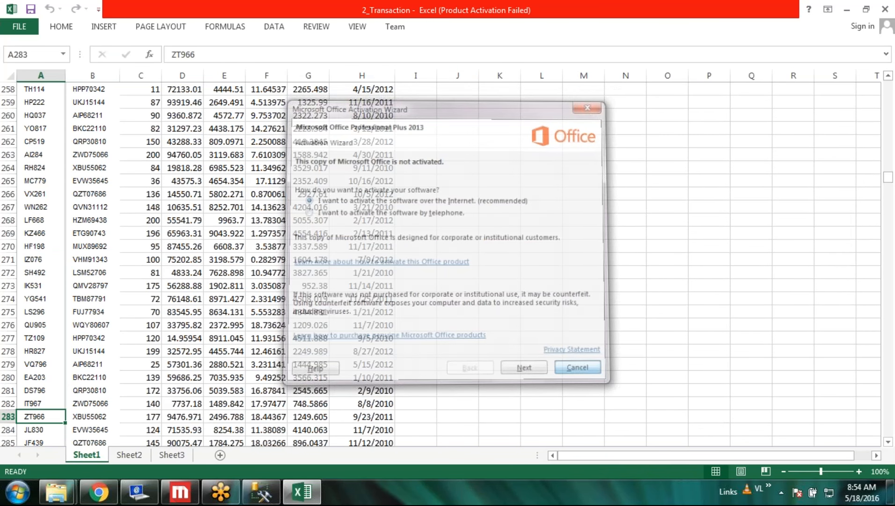
drag(889, 180, 891, 82)
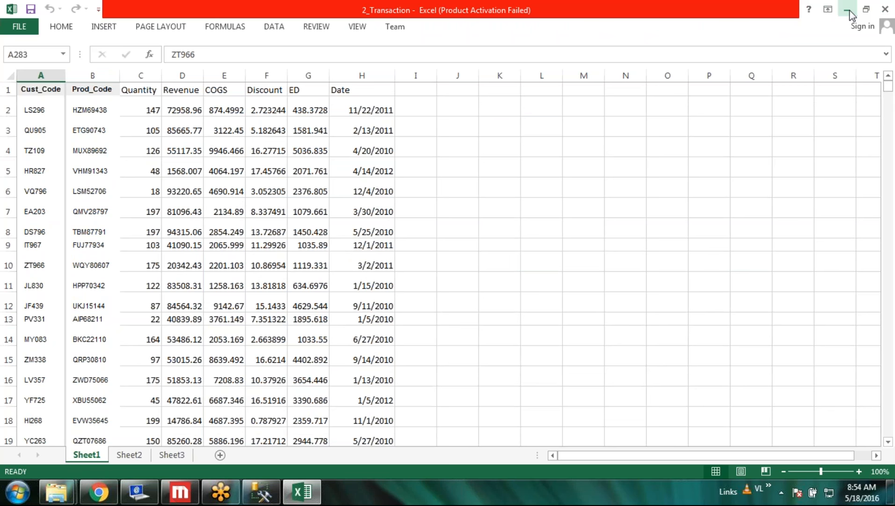
click(141, 455)
click(90, 455)
Minimize 2_Transaction, reopen 2_Product_Master to view its product codes, and return to 2_Transaction for comparison.
click(848, 9)
double_click(162, 100)
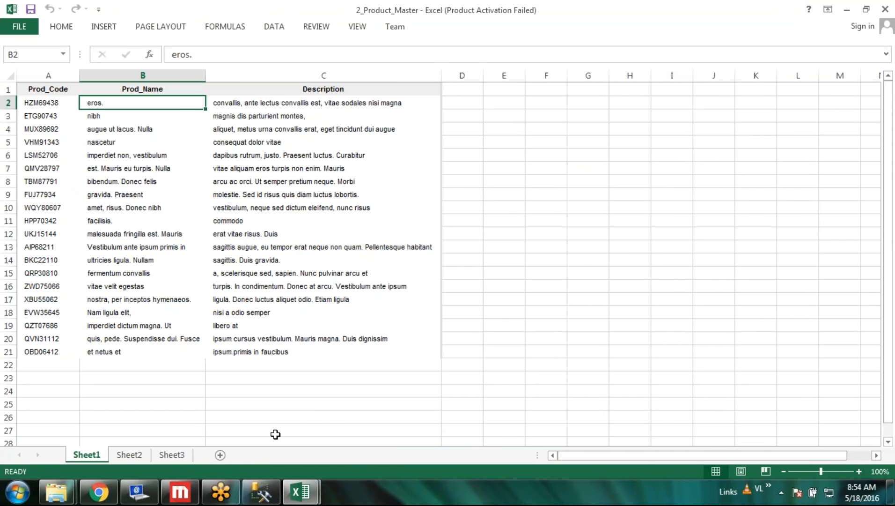
click(300, 491)
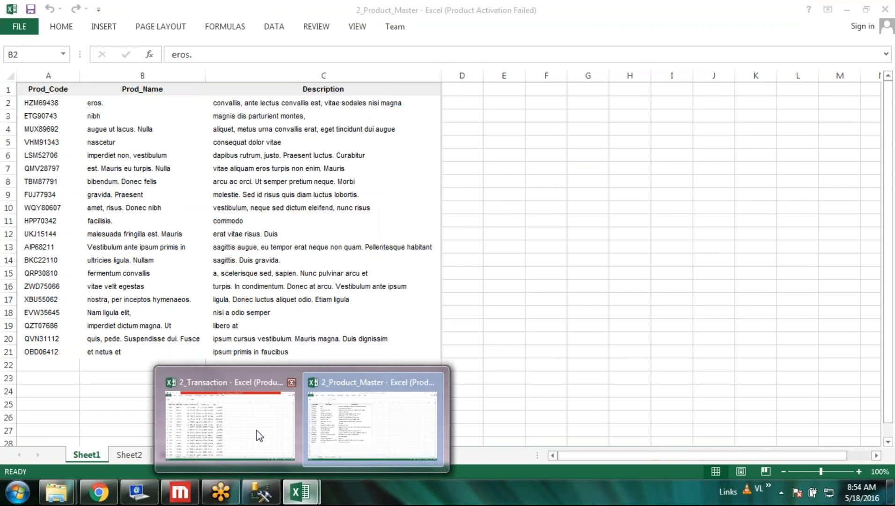
click(256, 430)
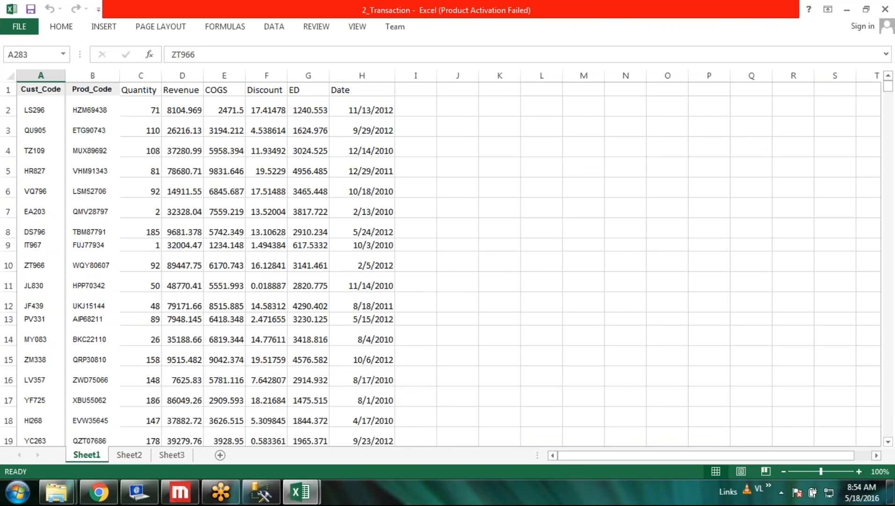
Reopen 2_Customer_Master from the Flat file Data folder and select its Cust_Code column.
click(56, 492)
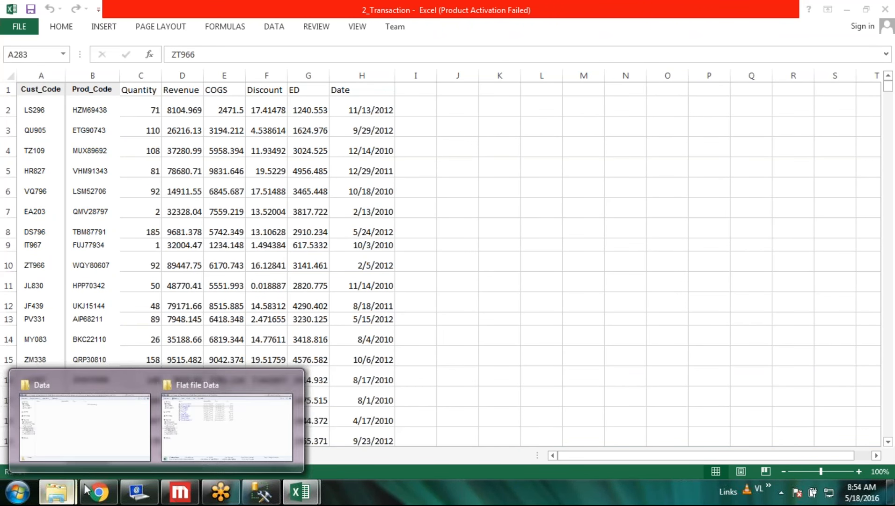
click(224, 451)
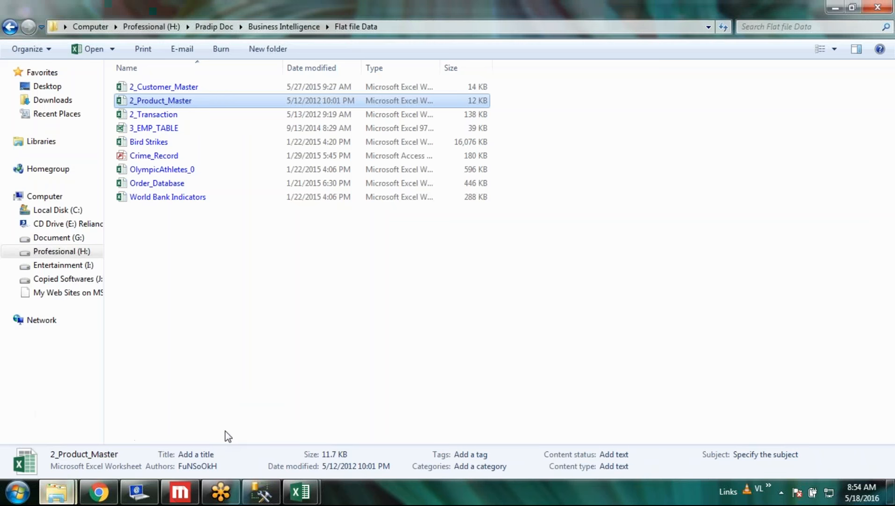
click(262, 310)
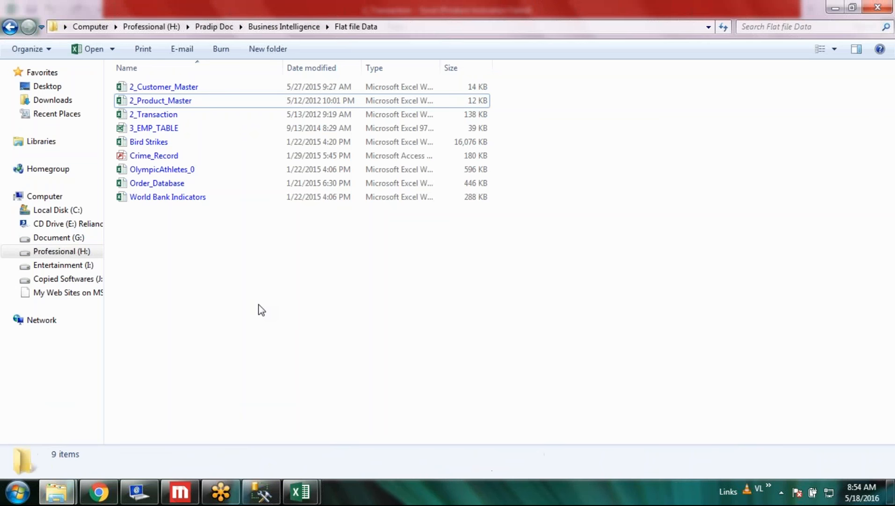
double_click(222, 88)
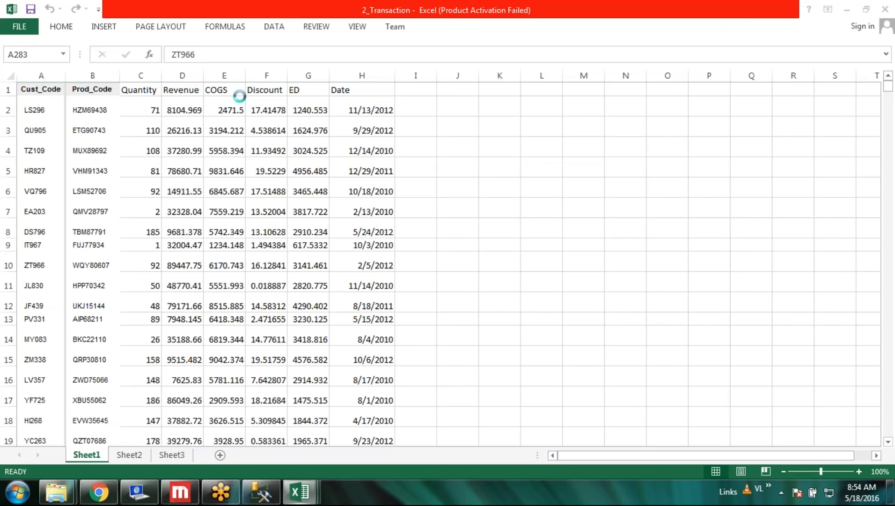
scroll(328, 298, up, 6)
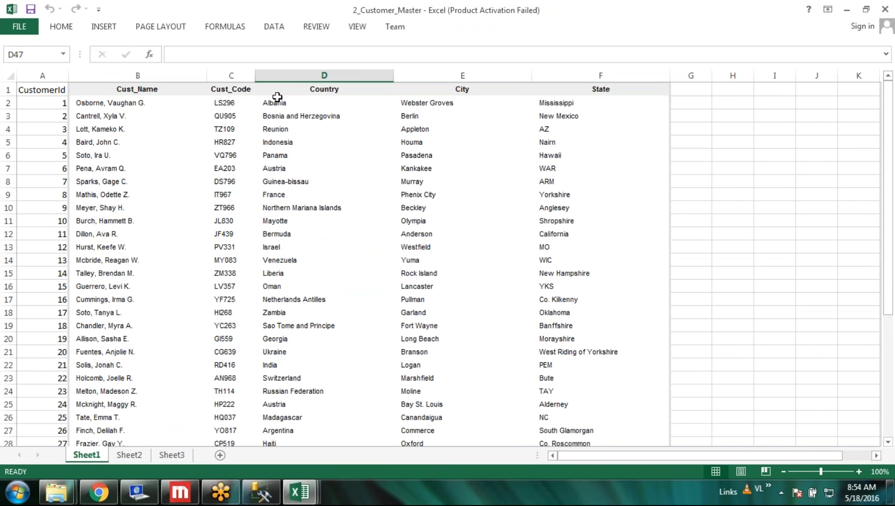
click(231, 75)
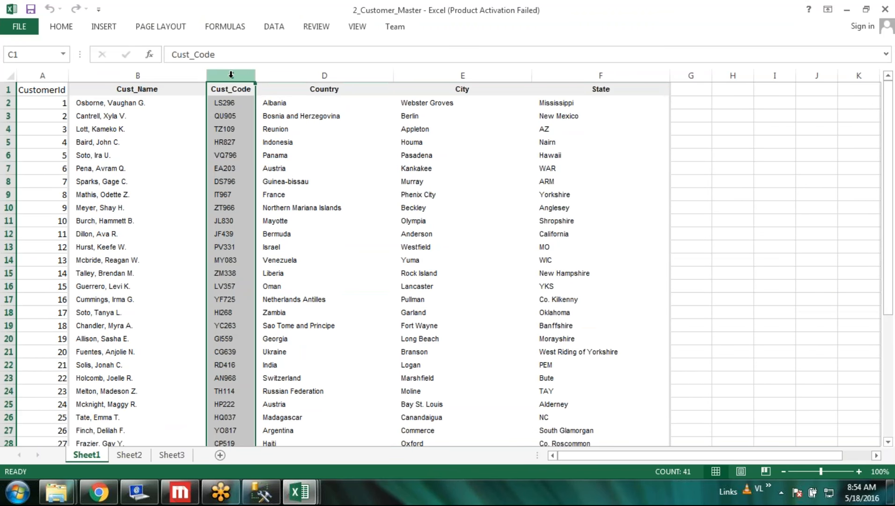
Switch to the 2_Transaction workbook to examine its Cust_Code and Prod_Code columns against the master tables.
click(299, 492)
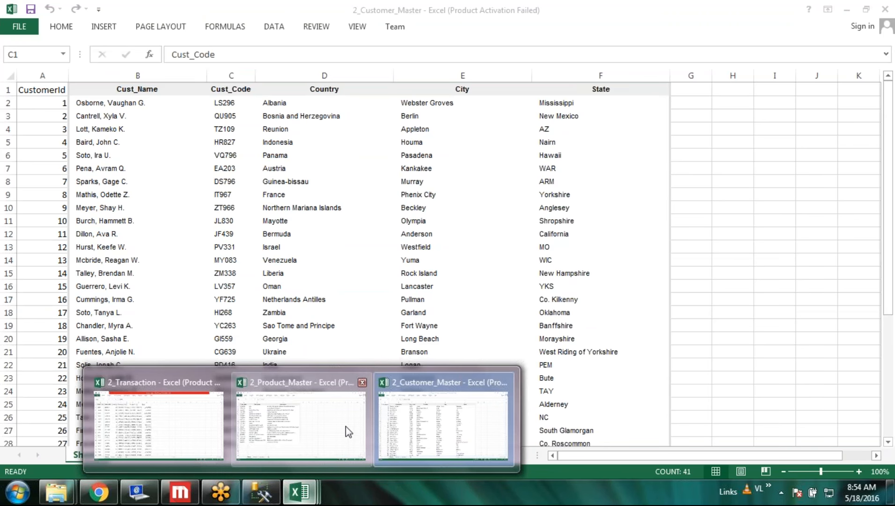
click(195, 427)
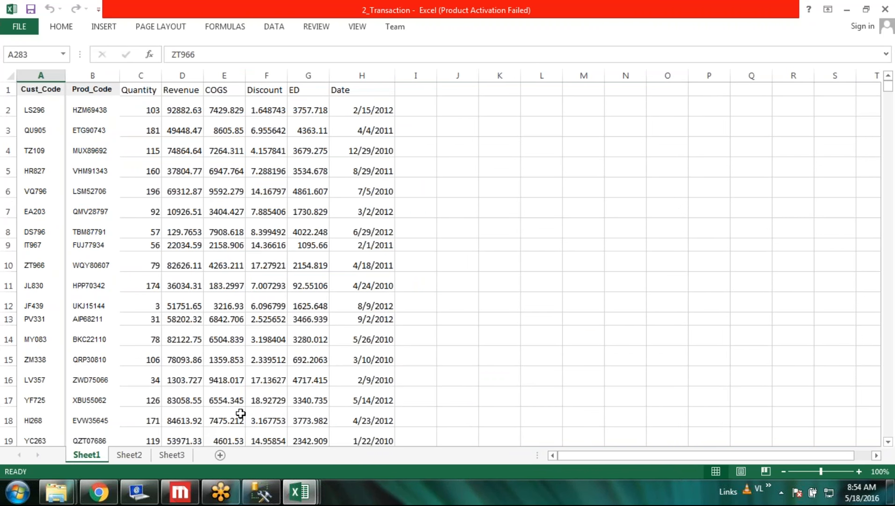
click(576, 284)
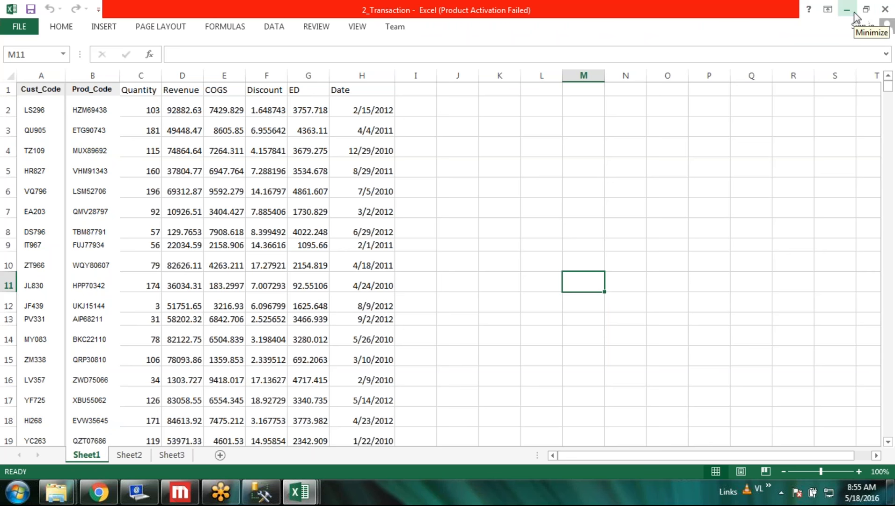
Close 2_Transaction without saving changes, and close the 2_Customer_Master and 2_Product_Master workbooks.
click(886, 9)
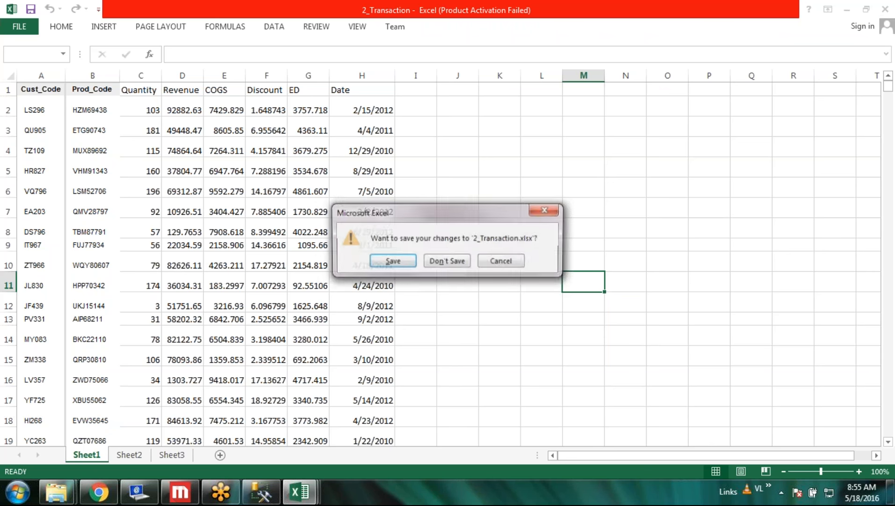
click(447, 261)
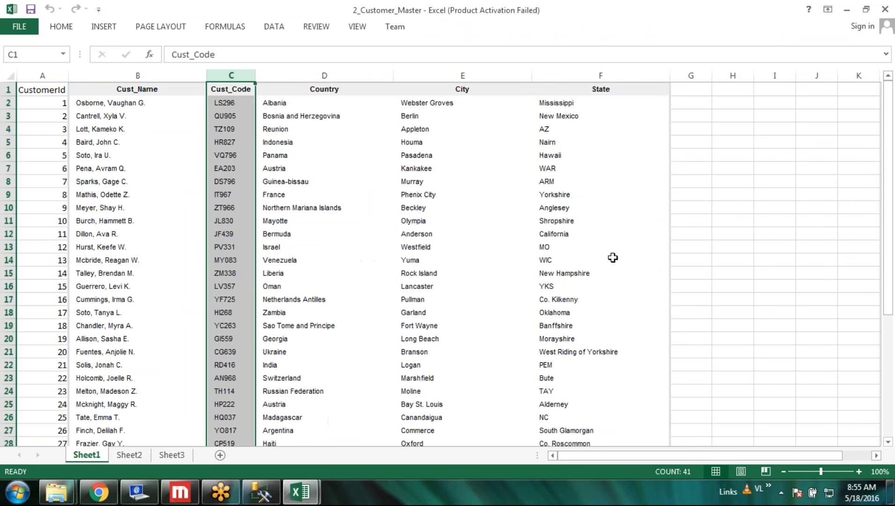
click(890, 7)
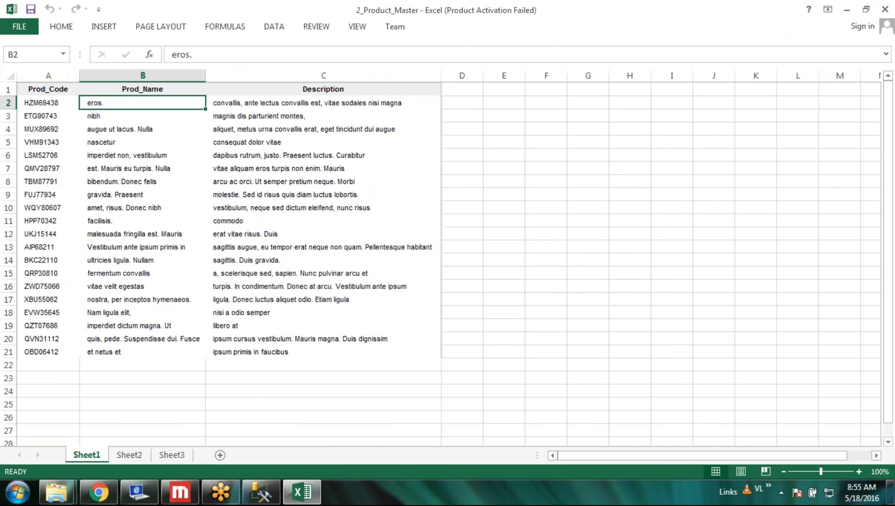
click(886, 8)
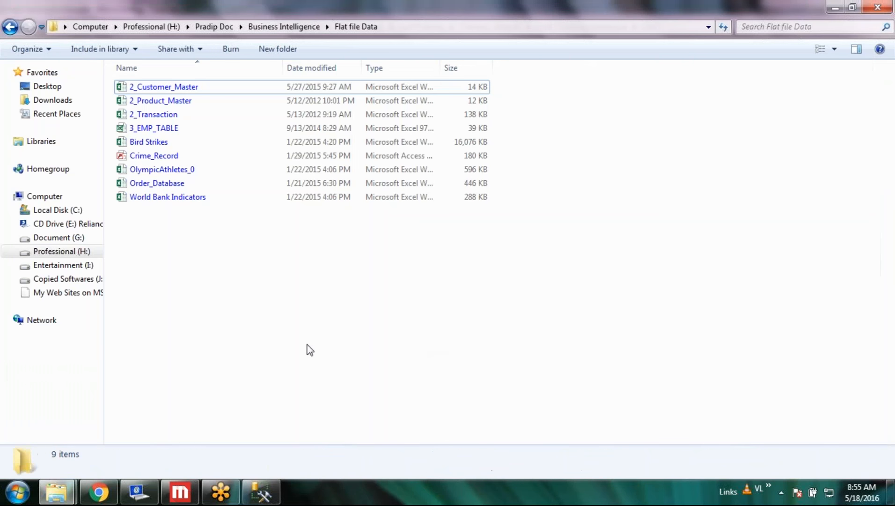
Create a new Excel worksheet file in the Flat file Data folder and name it Product_DB.
right_click(188, 325)
mouse_move(246, 296)
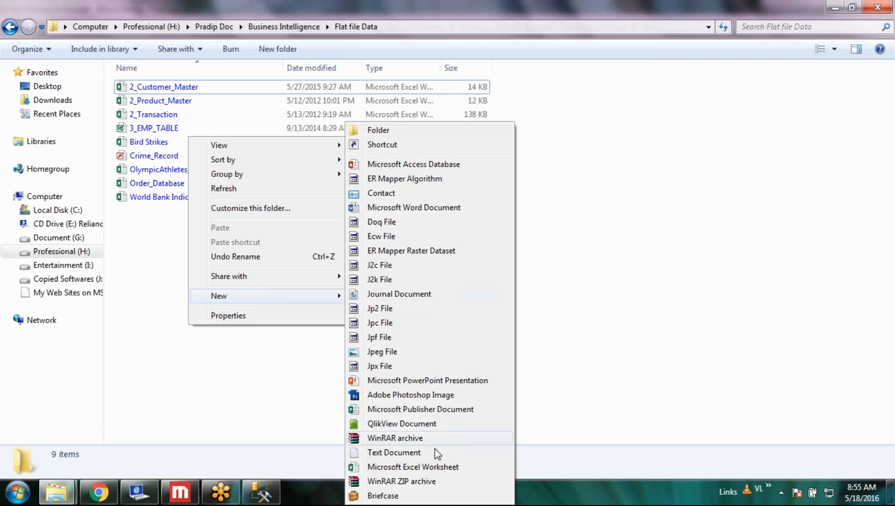
click(439, 467)
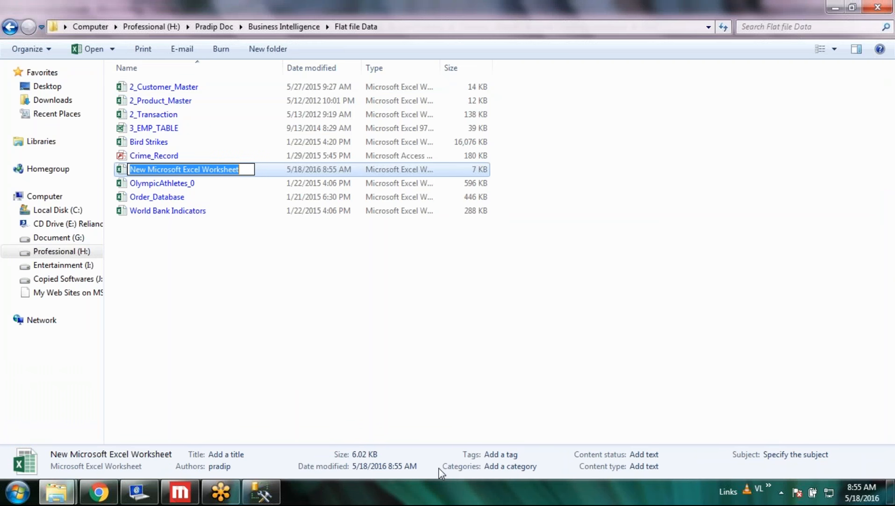
text(Product)
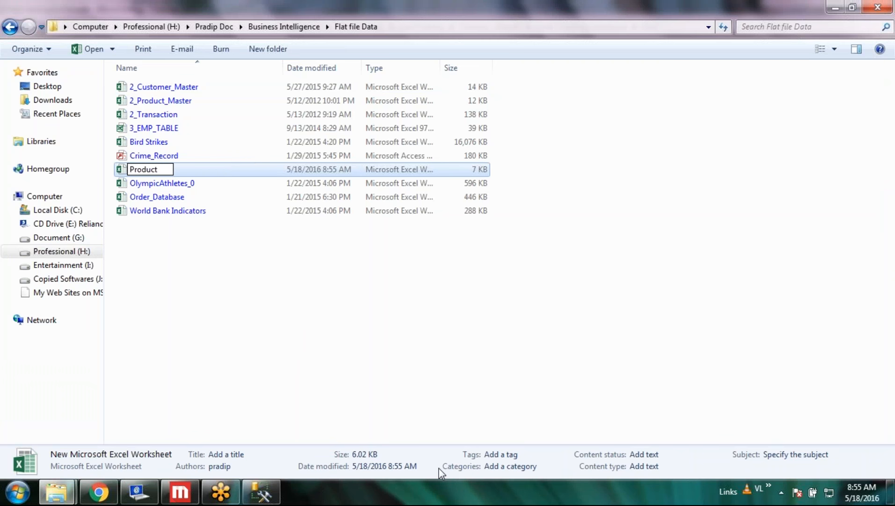
text(_DB)
key(Return)
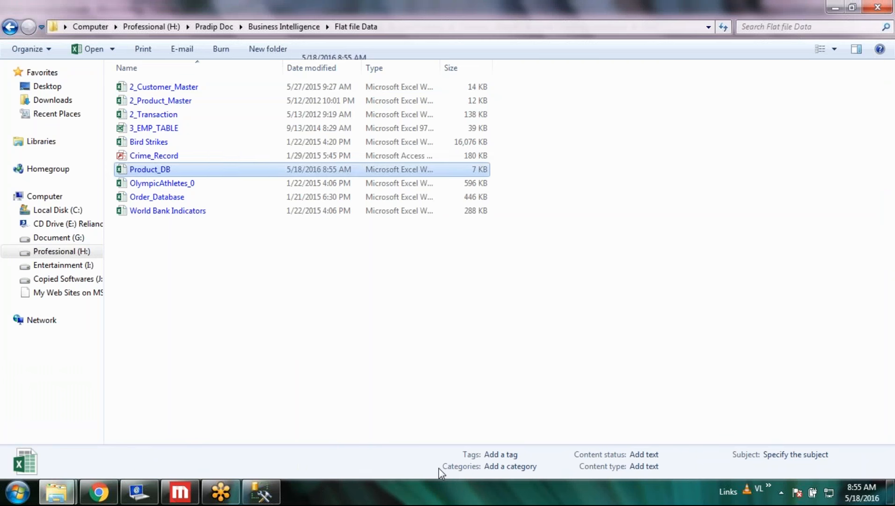
Open 2_Customer_Master, dismiss the activation wizard, and copy the entire contents of Sheet1.
click(183, 88)
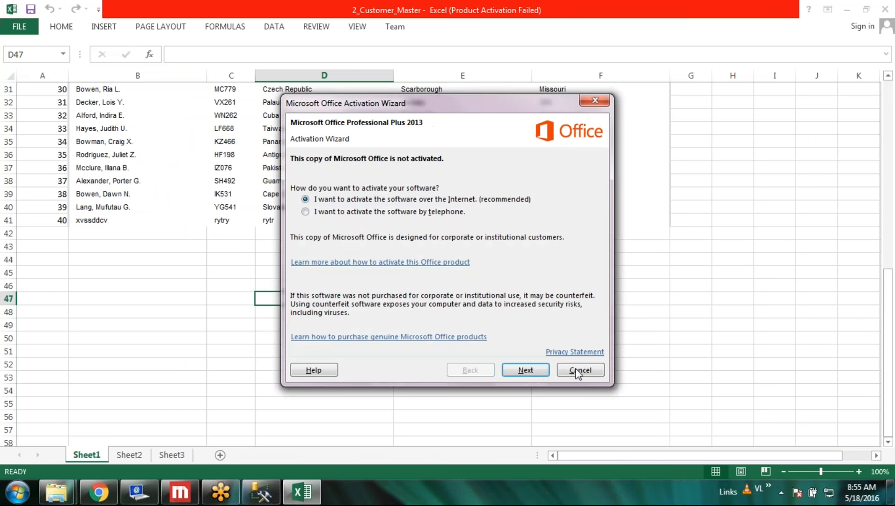
click(579, 370)
key(ctrl+a)
scroll(487, 375, up, 10)
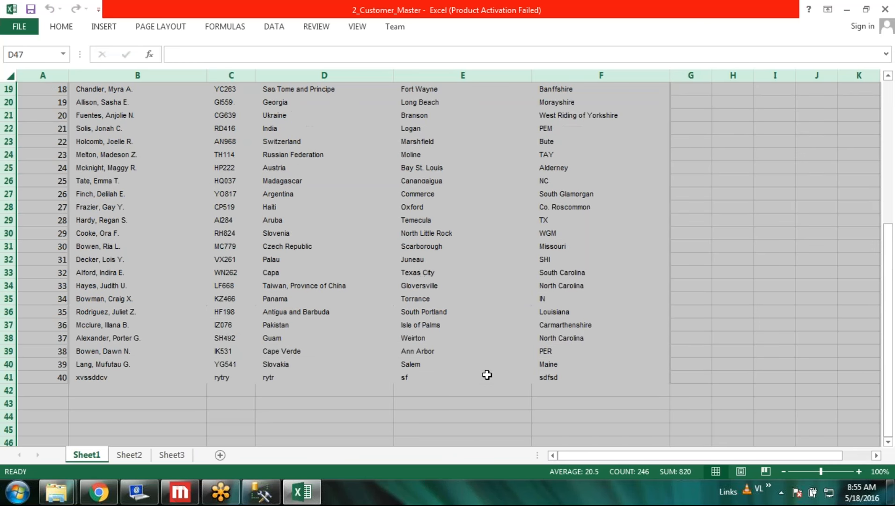
key(ctrl+c)
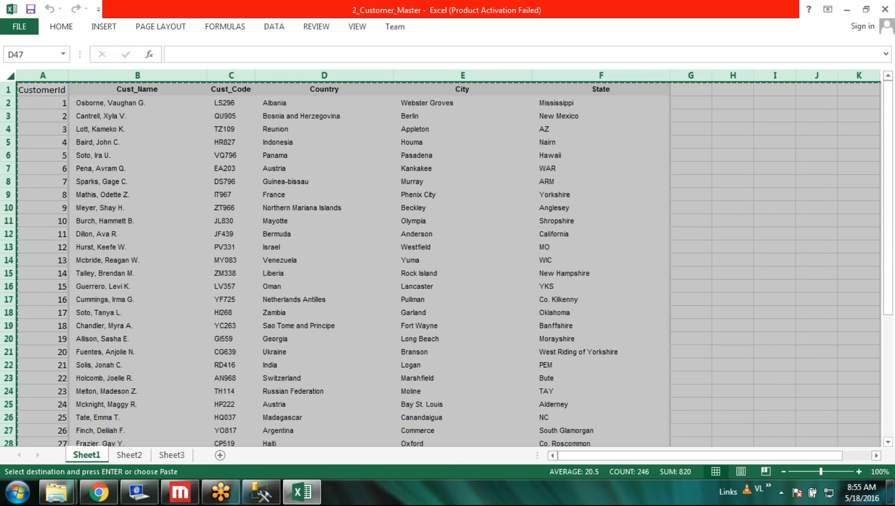
Minimize 2_Customer_Master, open Product_DB from the folder, and paste the copied customer data at cell A1 of its sheet.
mouse_move(300, 491)
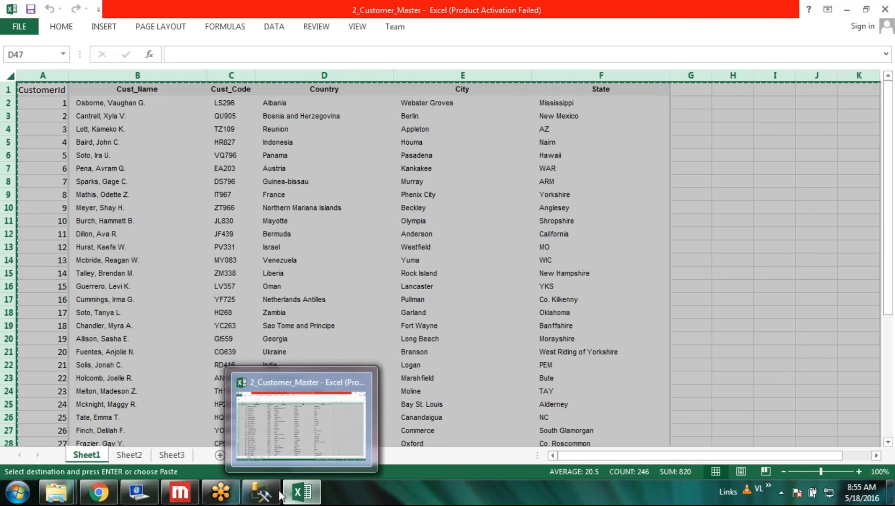
click(301, 496)
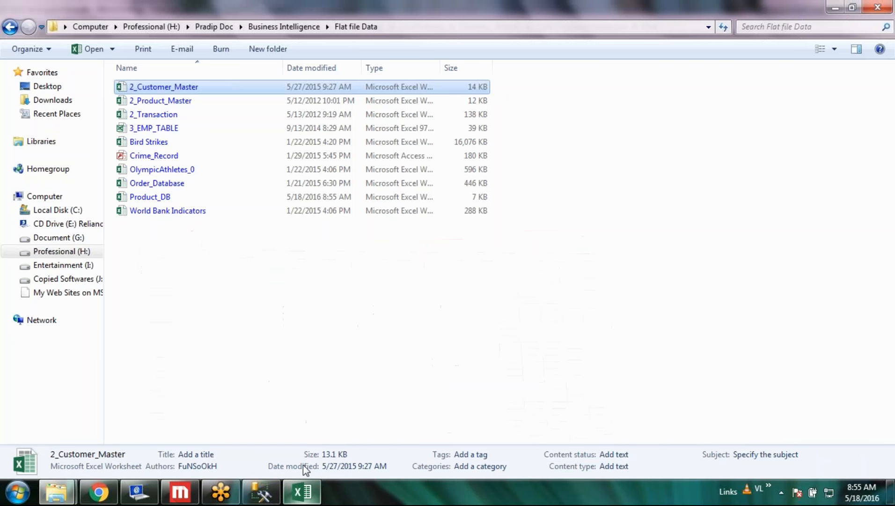
click(282, 371)
double_click(149, 196)
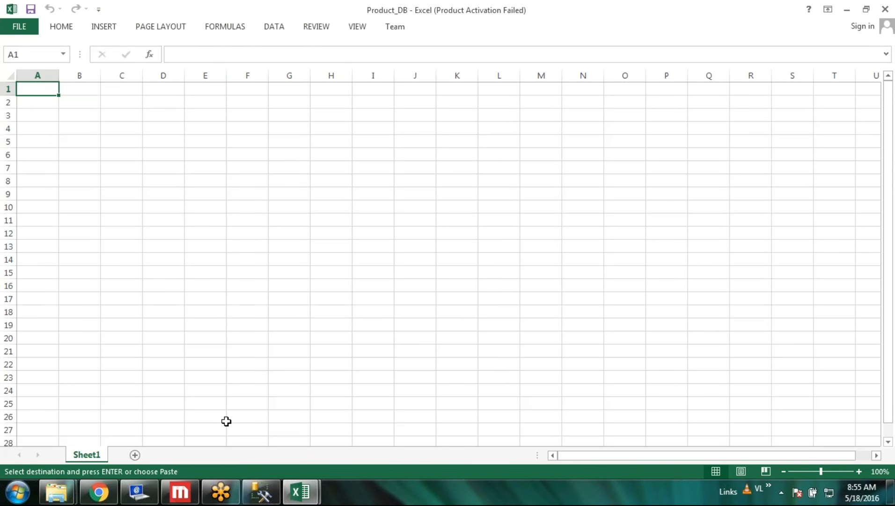
key(ctrl+v)
Rename Sheet1 of Product_DB as CustomerMaster and add a new blank sheet after it.
double_click(87, 454)
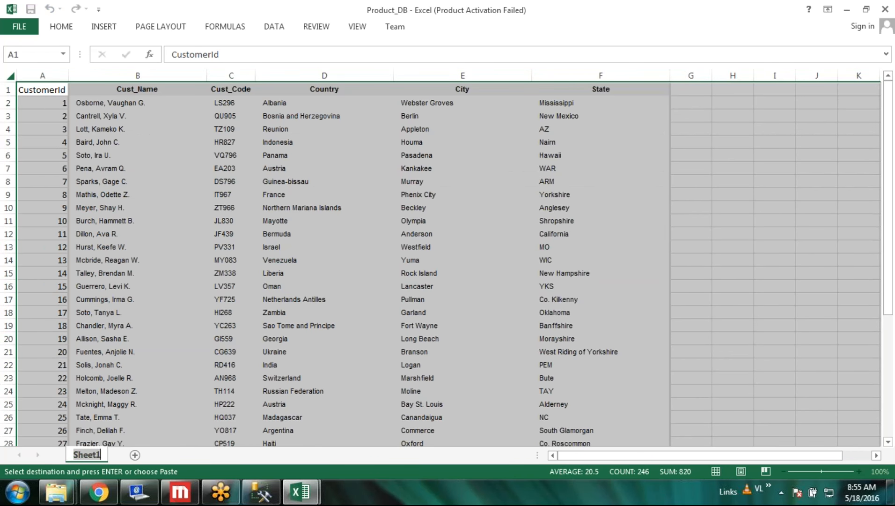
text(Customer)
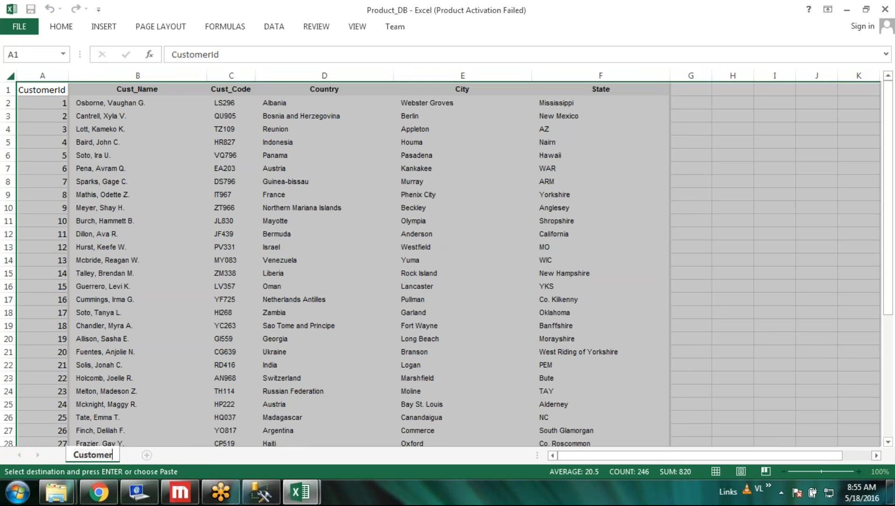
text(Master)
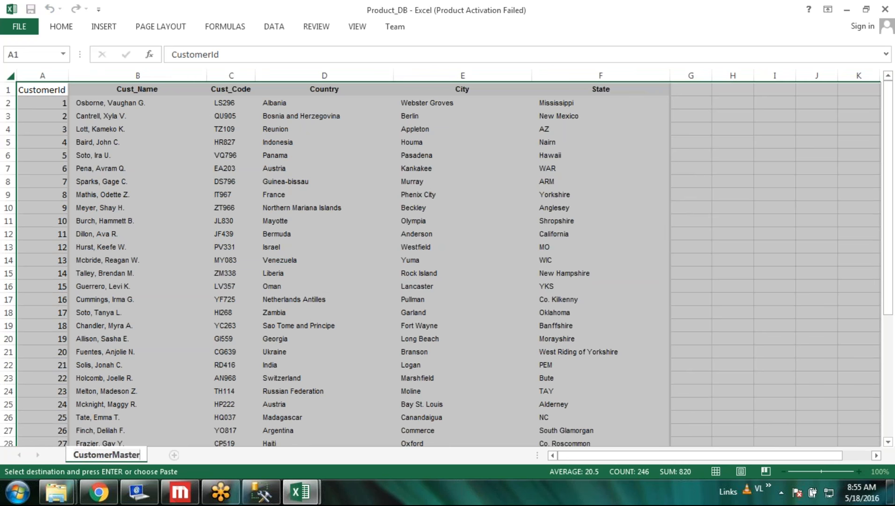
click(750, 300)
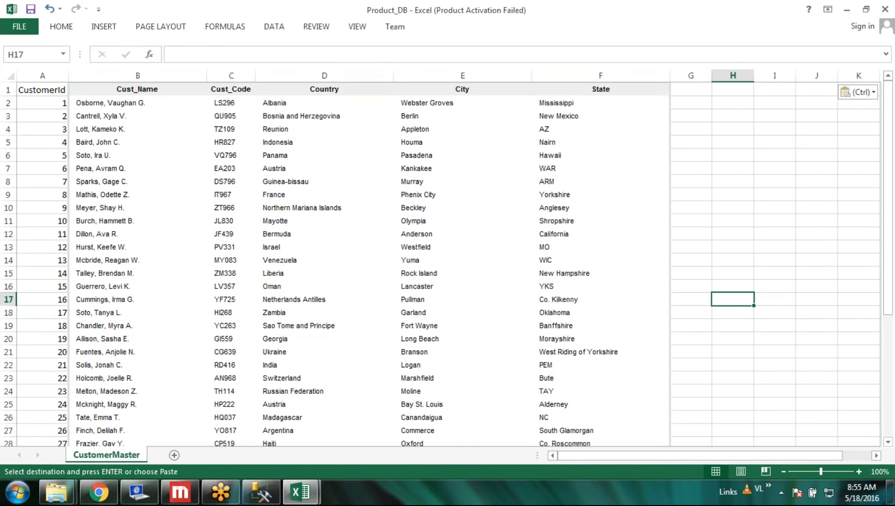
click(174, 455)
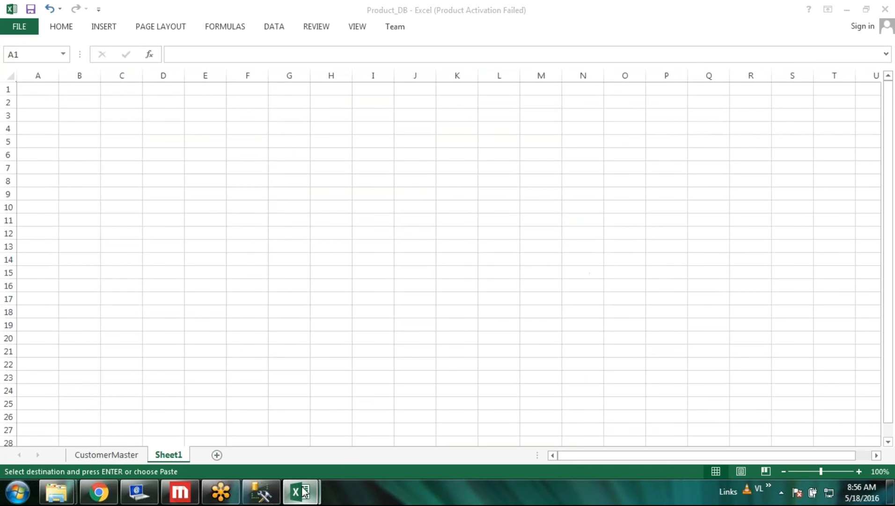
Close the 2_Customer_Master workbook without keeping the copied data on the clipboard.
mouse_move(300, 492)
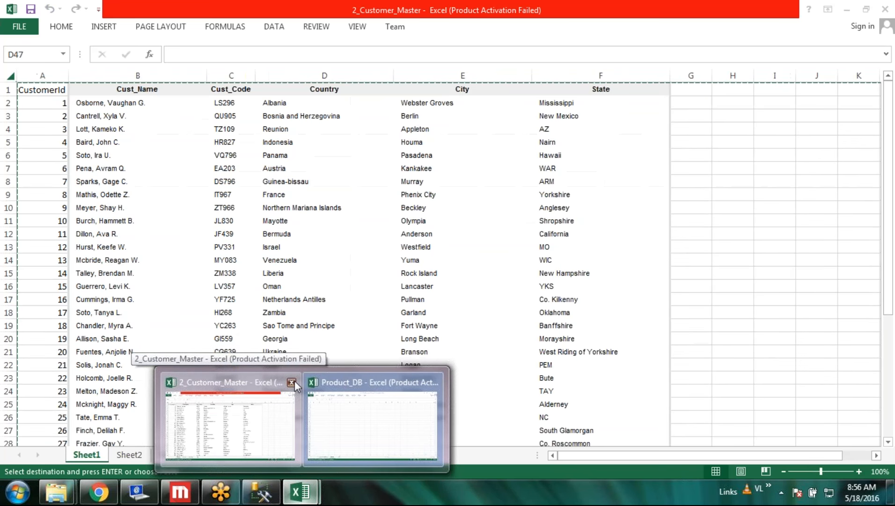
click(292, 383)
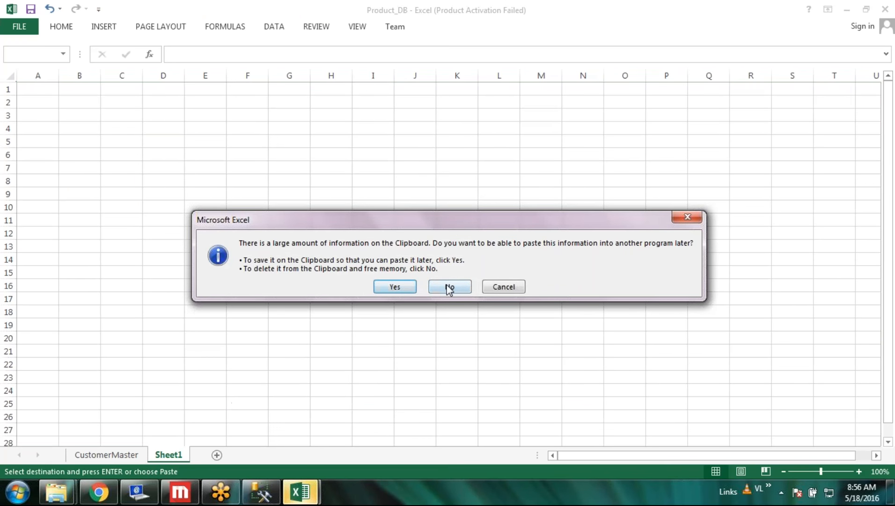
click(449, 286)
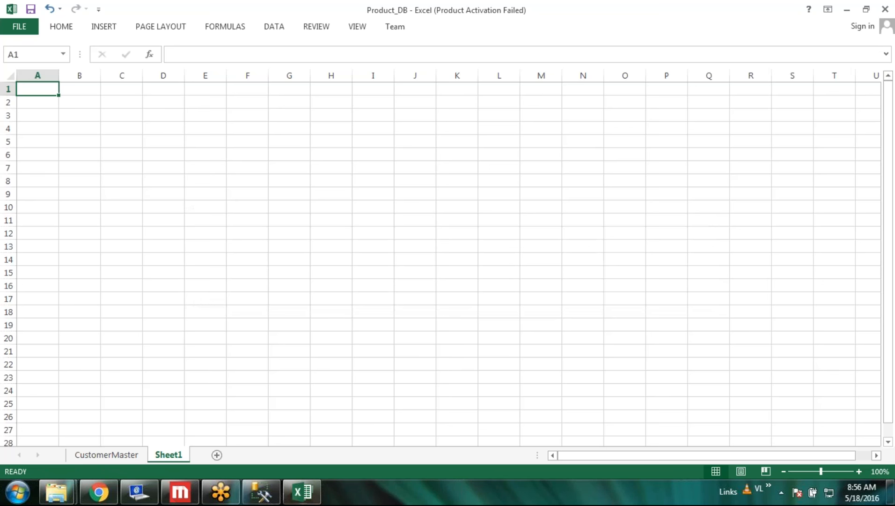
Open 2_Product_Master from the Flat file Data folder and copy the entire product table on Sheet1.
mouse_move(81, 484)
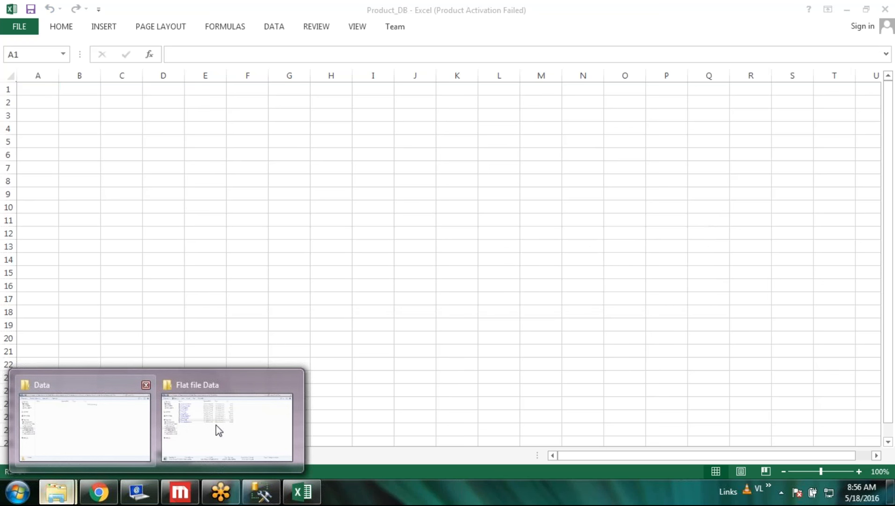
click(216, 425)
double_click(153, 105)
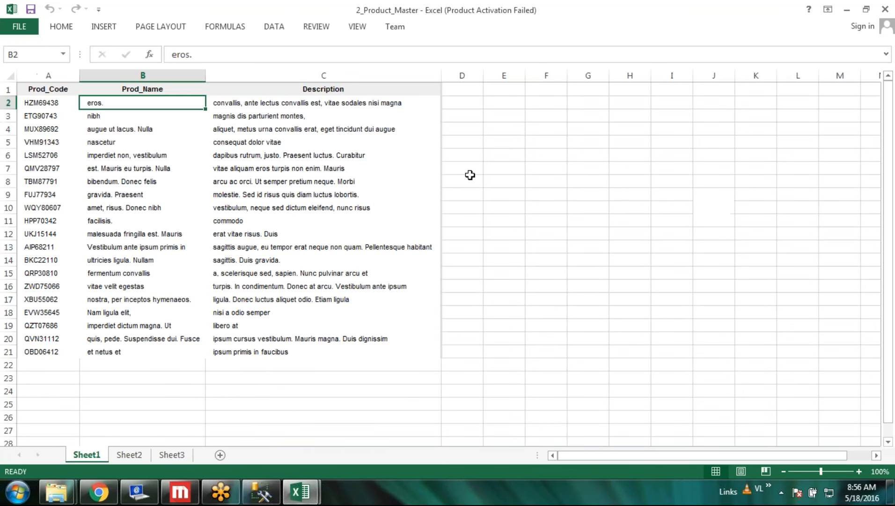
key(ctrl+a)
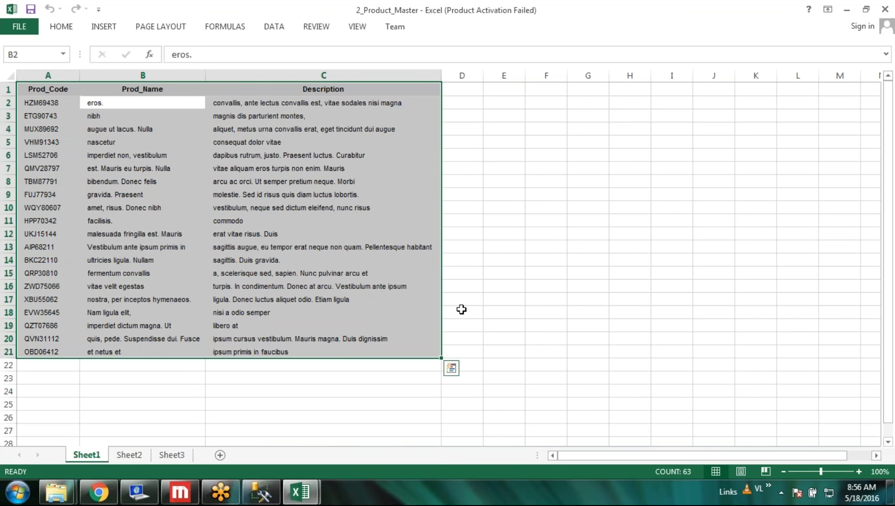
key(ctrl+c)
Paste the product data at cell A1 of the blank sheet in Product_DB and rename that sheet as ProductMaster.
mouse_move(299, 492)
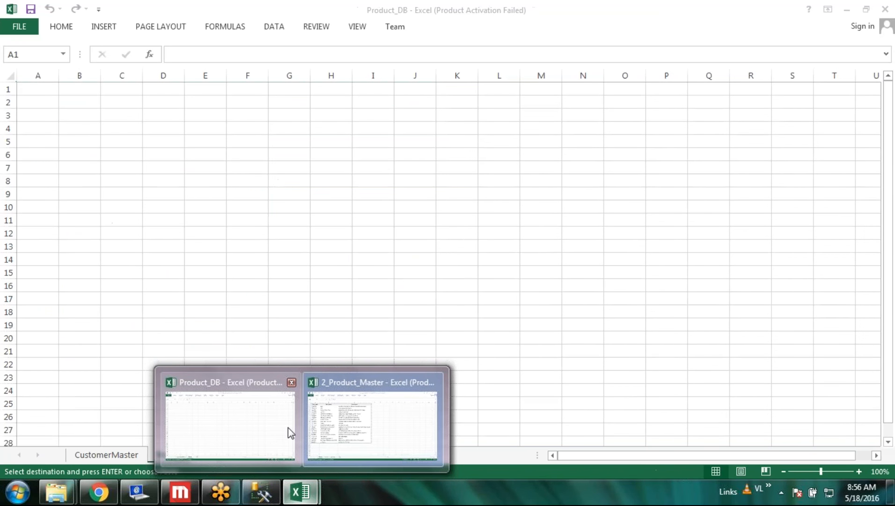
click(290, 433)
key(ctrl+v)
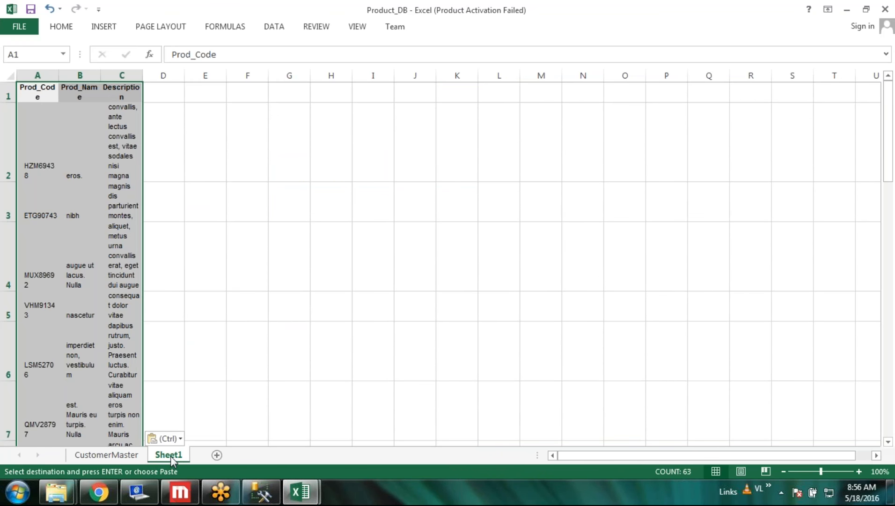
double_click(169, 455)
text(Prod)
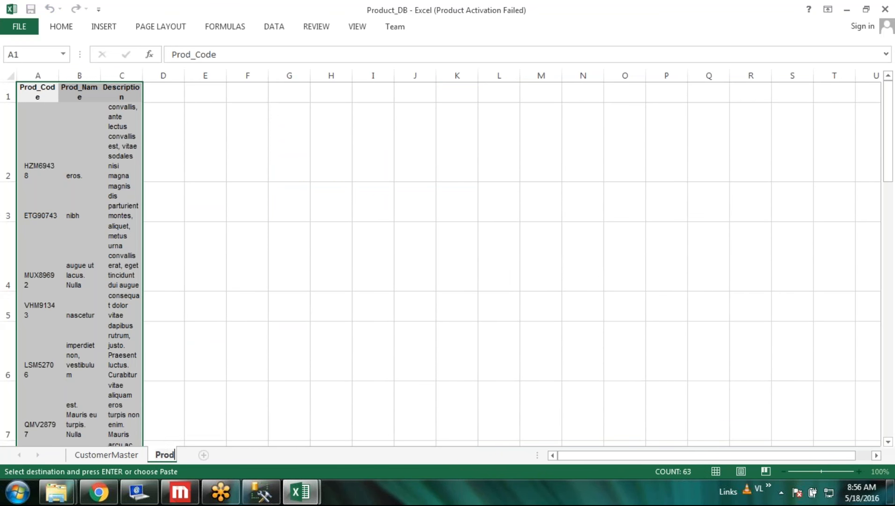
text(uctMaster)
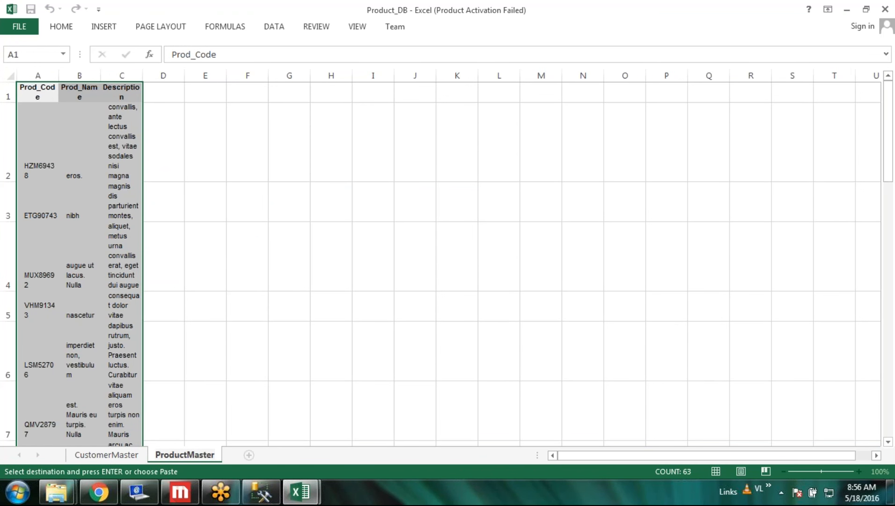
click(272, 330)
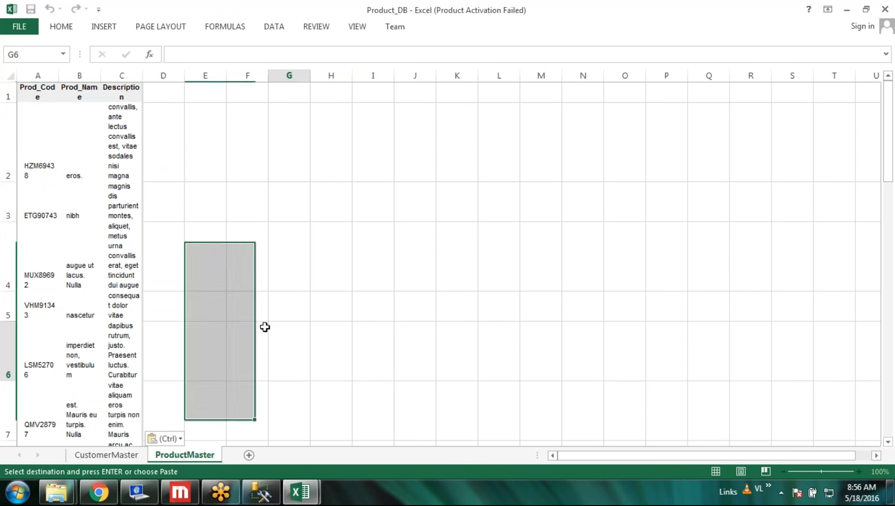
Widen the Prod_Code, Prod_Name and Description columns on the ProductMaster sheet so their text fits.
click(11, 75)
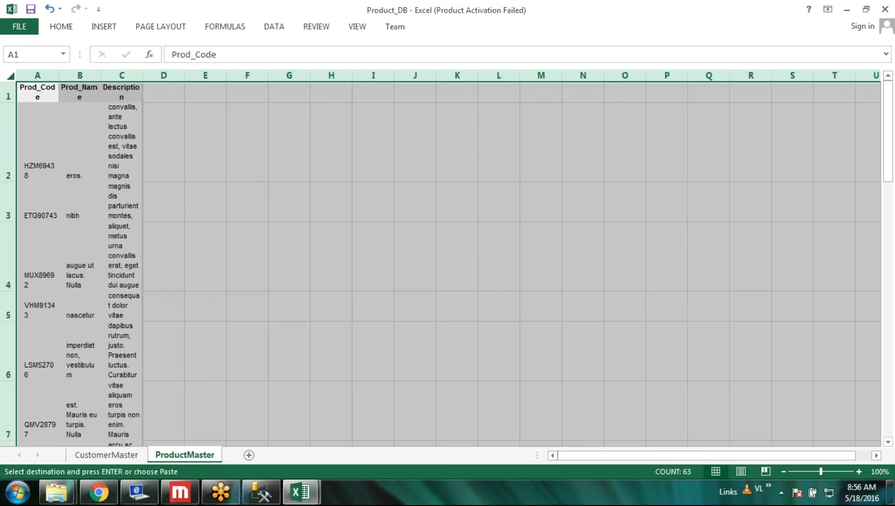
click(276, 177)
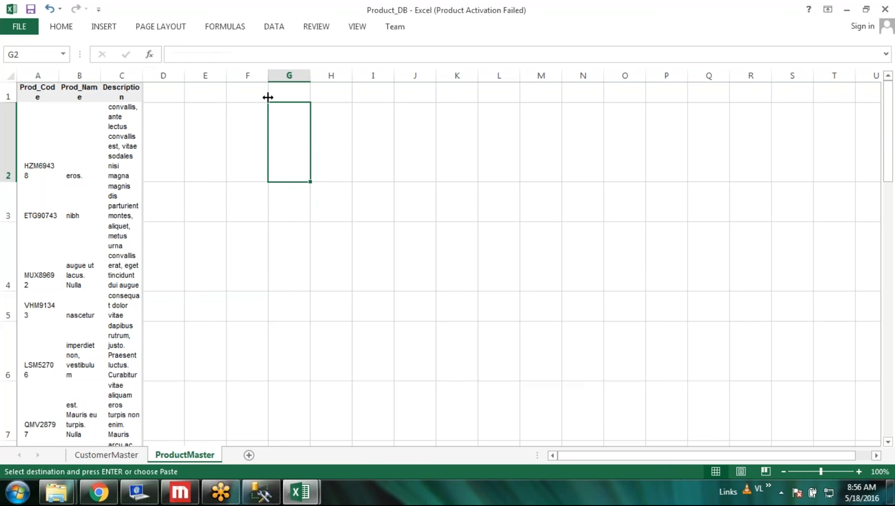
drag(268, 97, 298, 96)
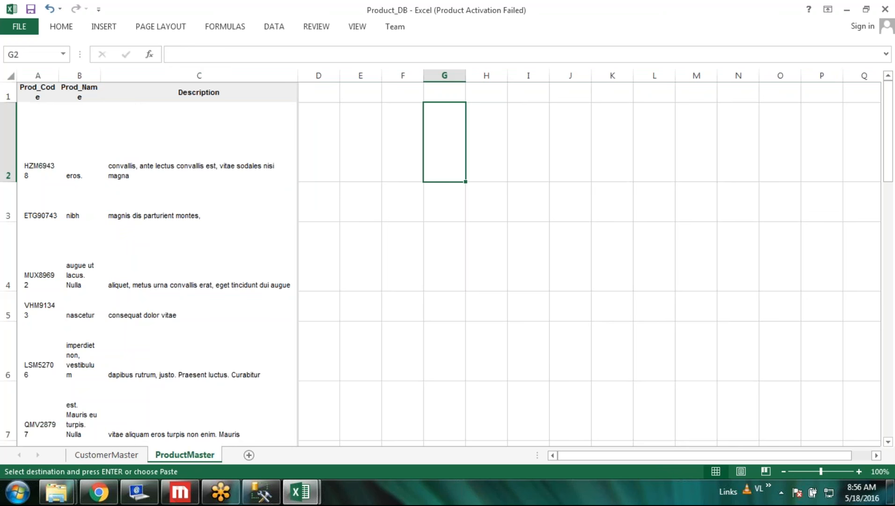
click(11, 76)
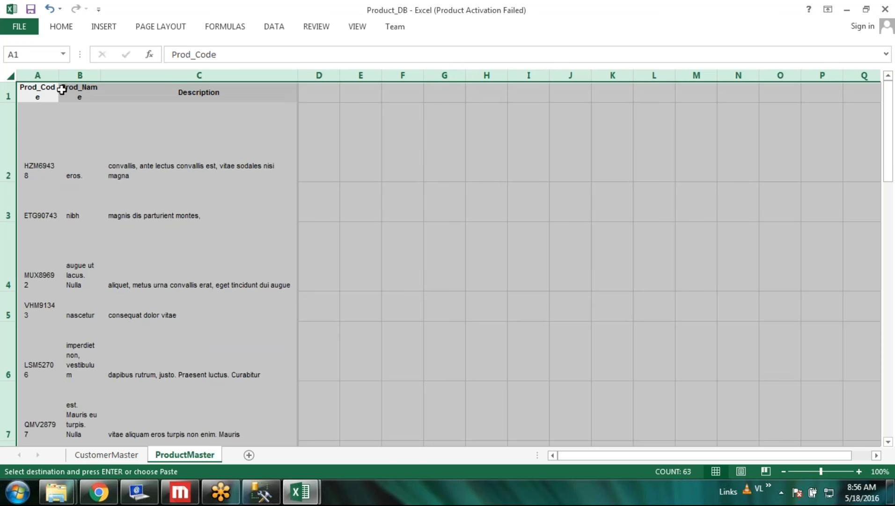
click(94, 122)
drag(59, 74, 167, 78)
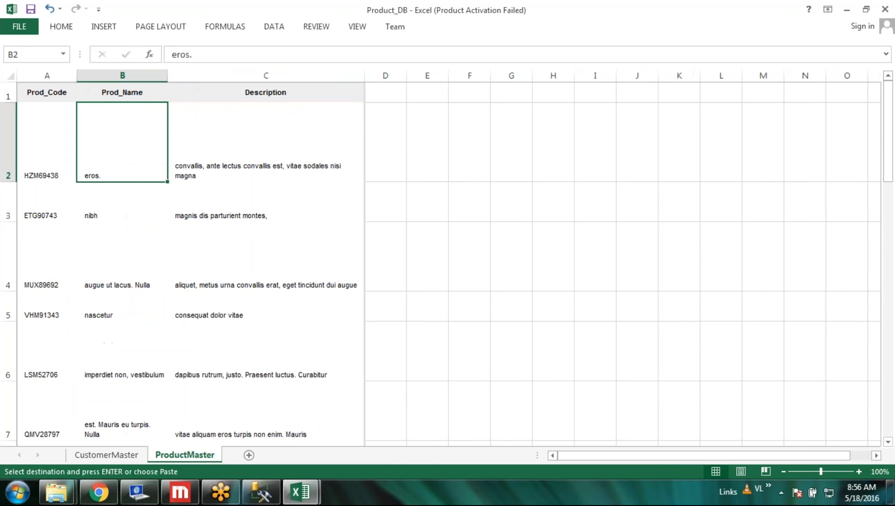
key(Right)
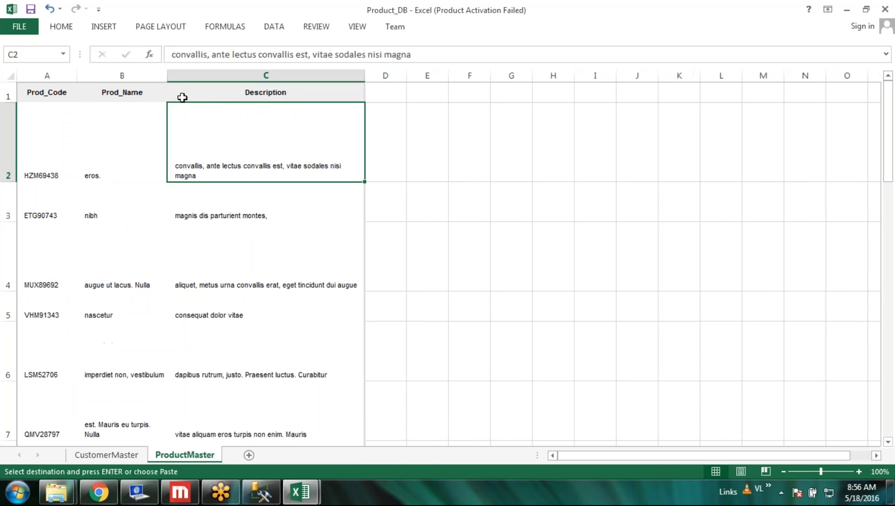
Autofit the height of all rows on the ProductMaster sheet and clear the copy selection.
click(11, 76)
double_click(8, 102)
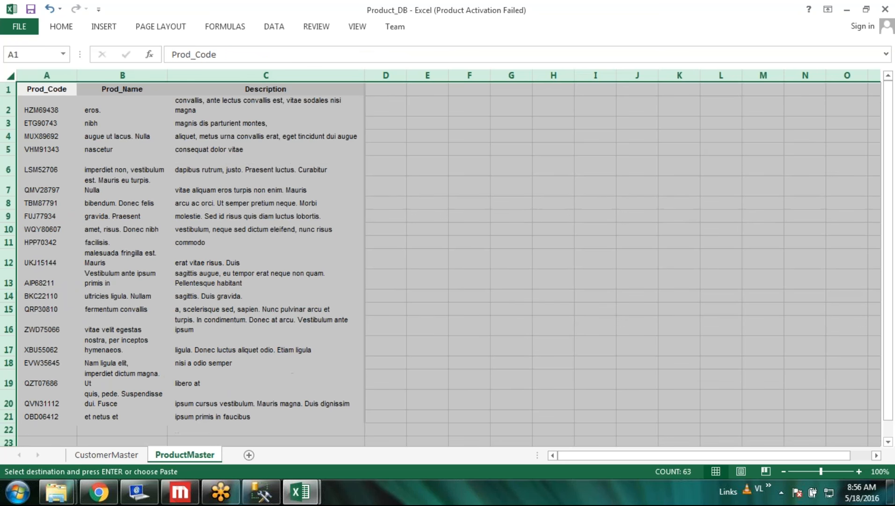
click(568, 213)
key(Escape)
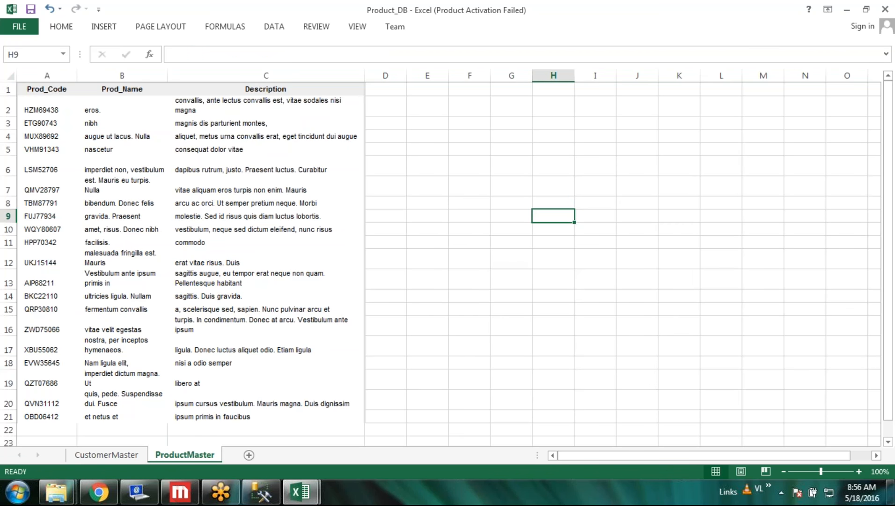
Add a new blank sheet after ProductMaster in Product_DB and close the 2_Product_Master workbook.
click(249, 455)
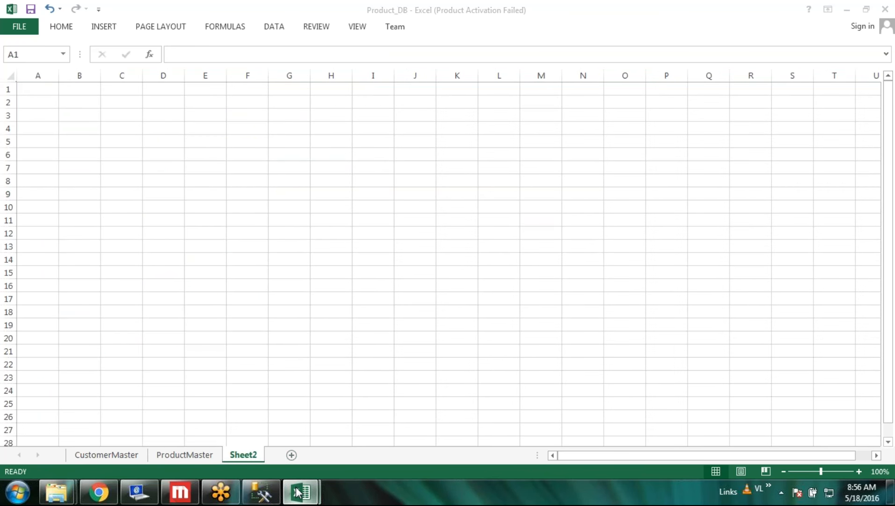
mouse_move(300, 492)
click(434, 383)
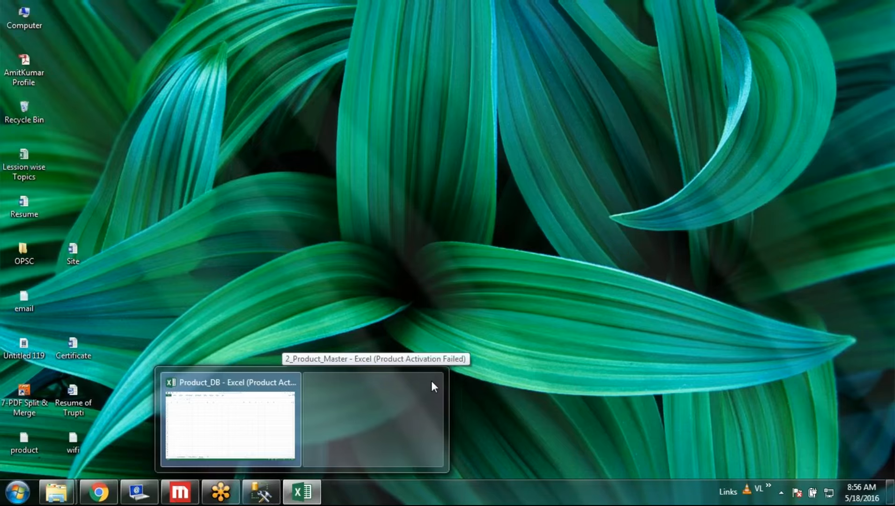
Open 2_Transaction from the Flat file Data folder and copy the entire transaction table on Sheet1.
mouse_move(66, 500)
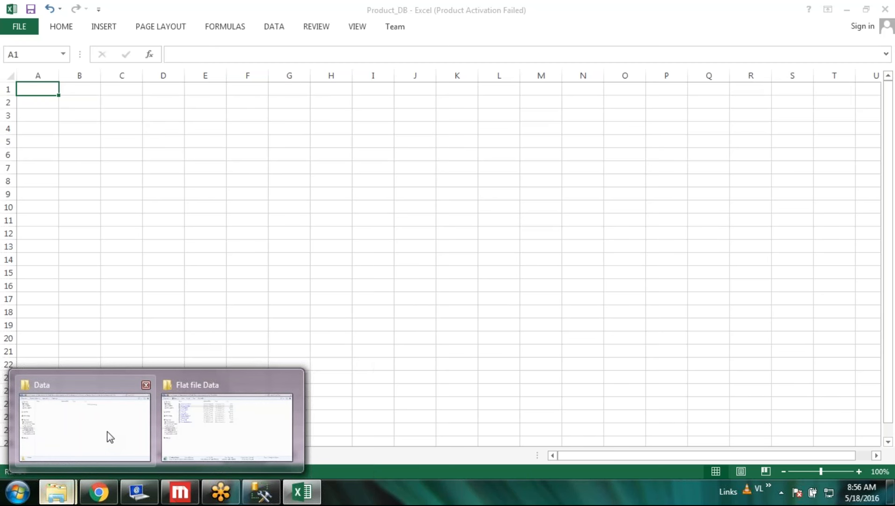
click(108, 436)
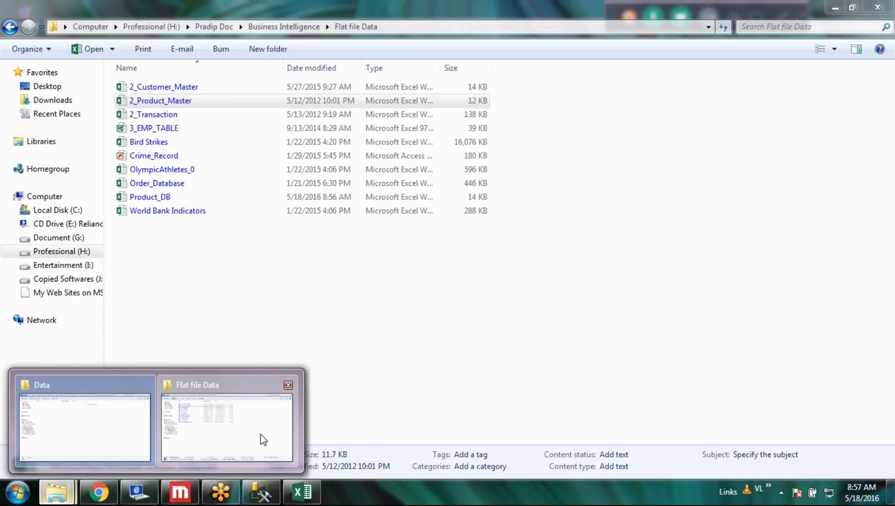
click(262, 438)
click(161, 115)
double_click(162, 115)
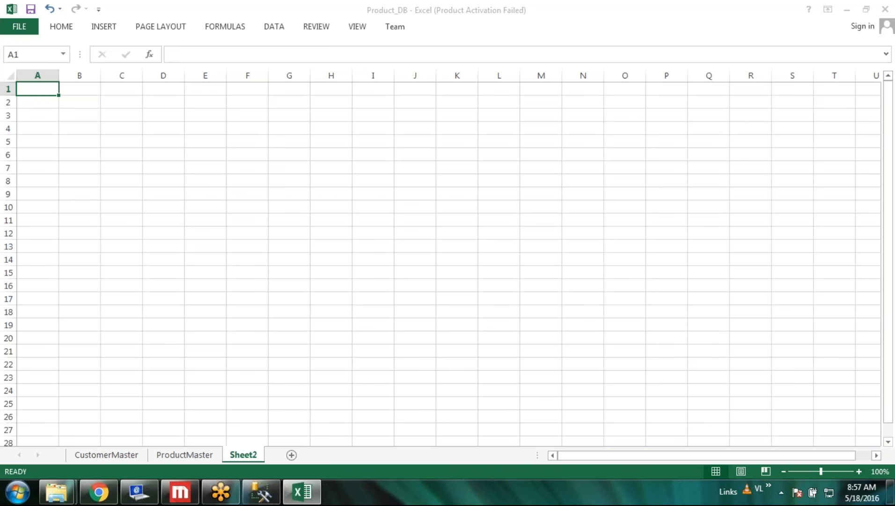
scroll(878, 156, up, 13)
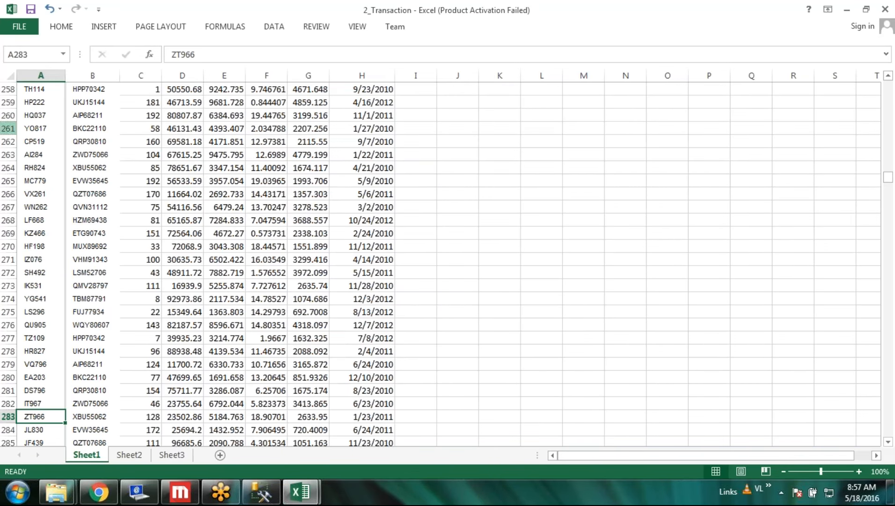
drag(889, 172, 890, 80)
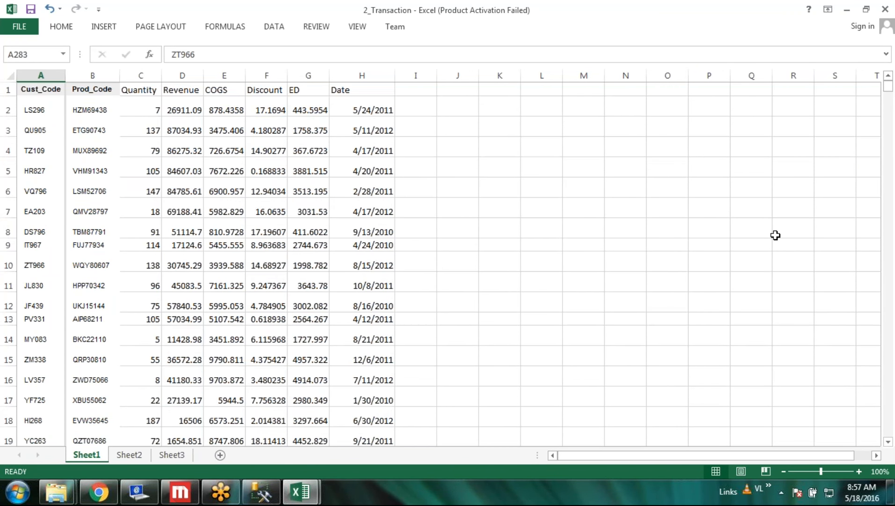
key(ctrl+a)
key(ctrl+c)
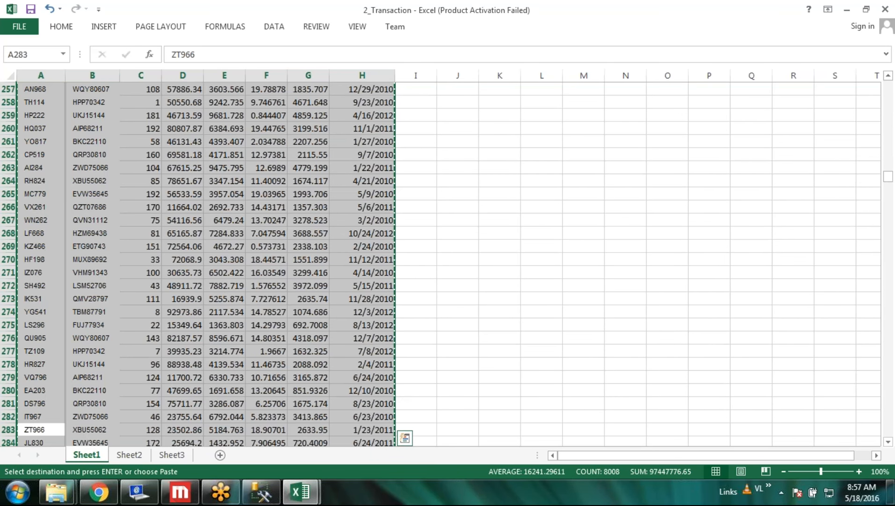
Switch to Product_DB and paste the copied transaction data at cell A1 of Sheet2.
click(300, 492)
click(240, 430)
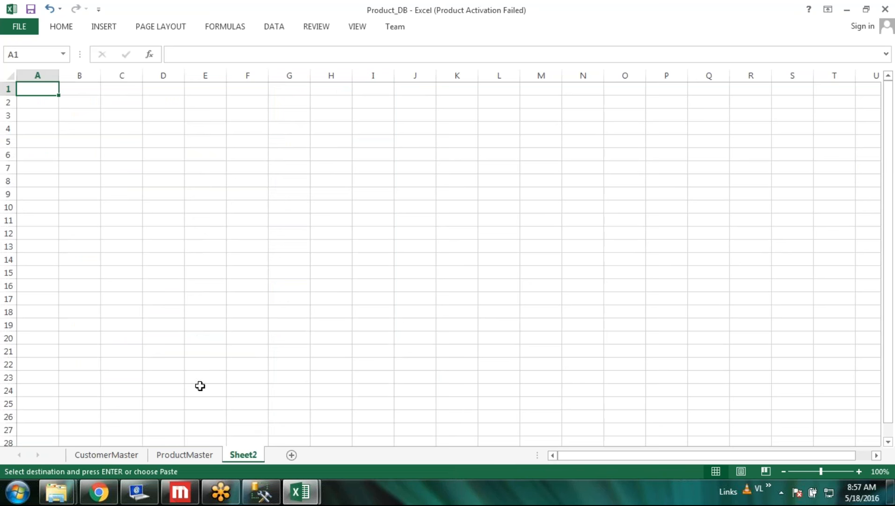
key(ctrl+v)
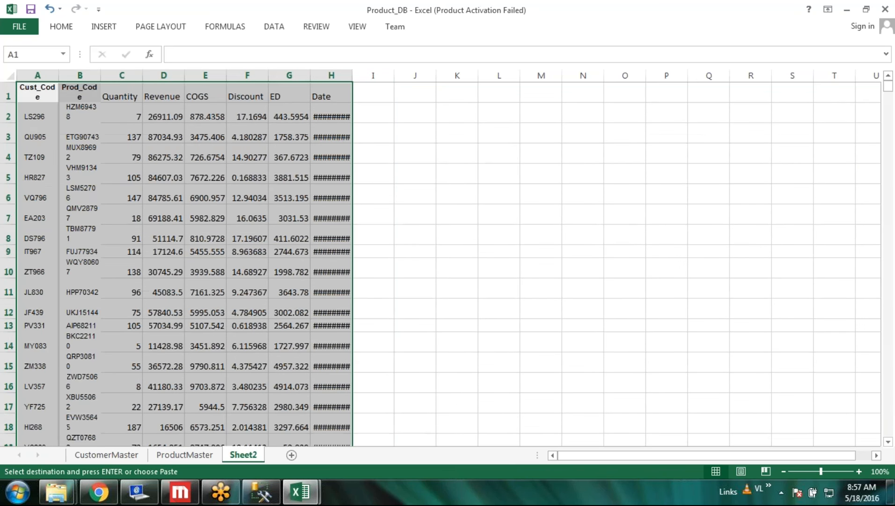
click(487, 178)
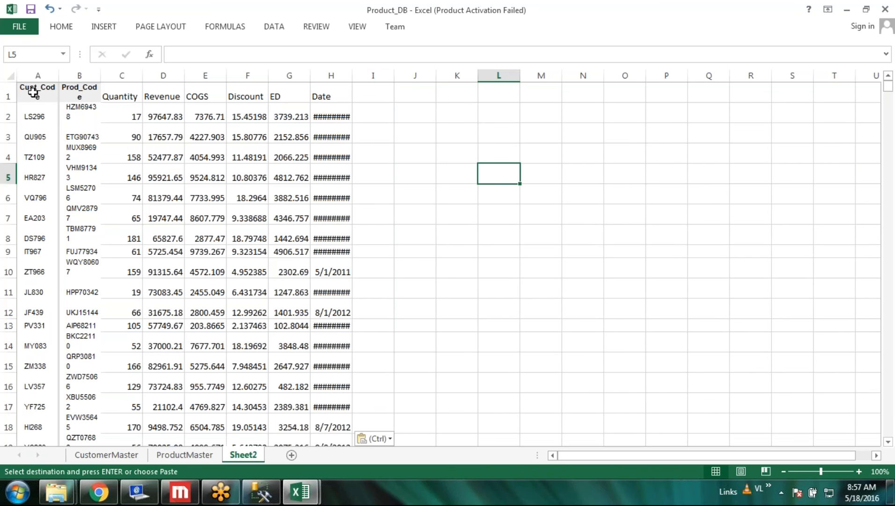
Autofit all columns on Sheet2 and widen the Prod_Code column until each code fits on one line.
click(10, 76)
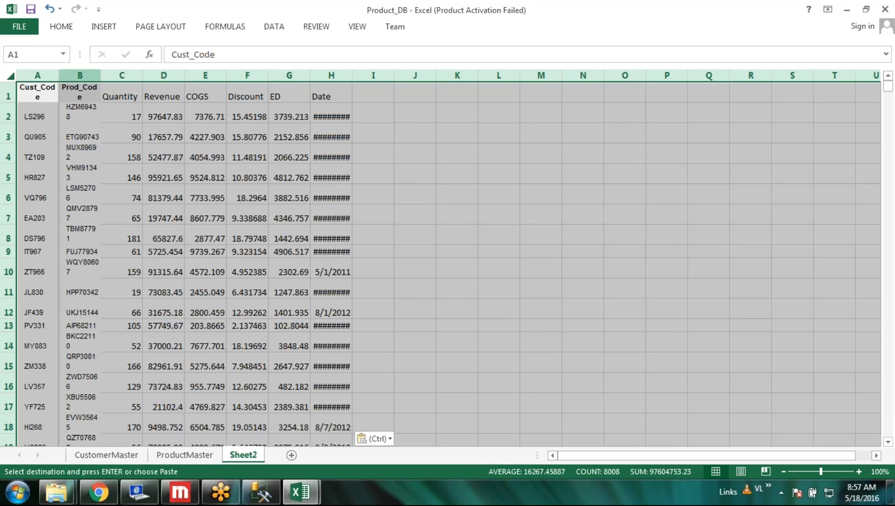
double_click(103, 74)
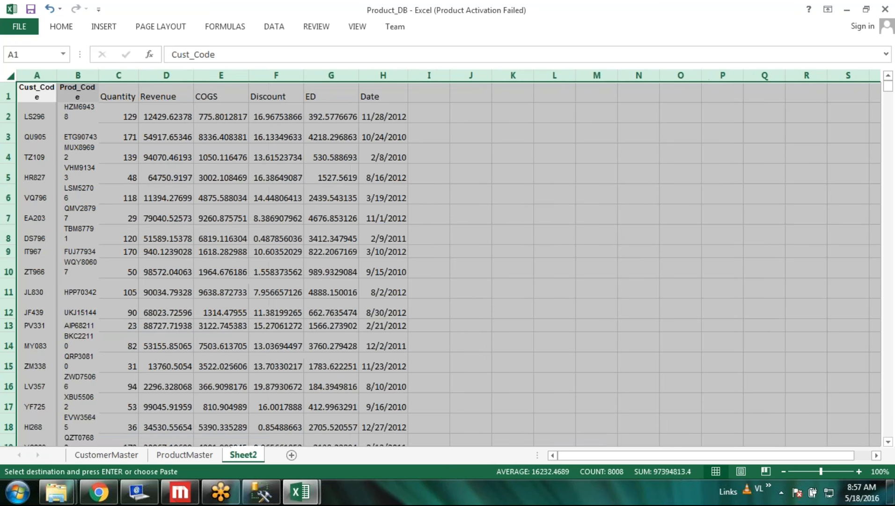
click(497, 145)
double_click(99, 75)
drag(99, 74, 110, 74)
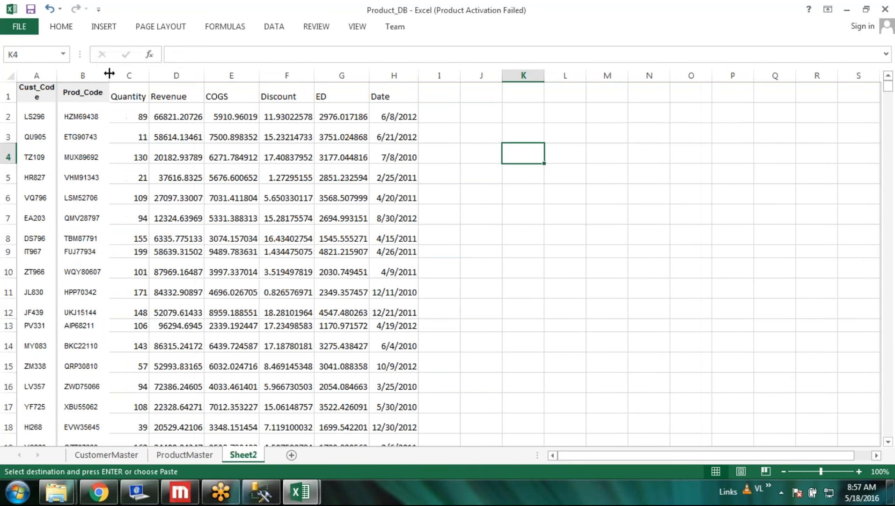
click(523, 189)
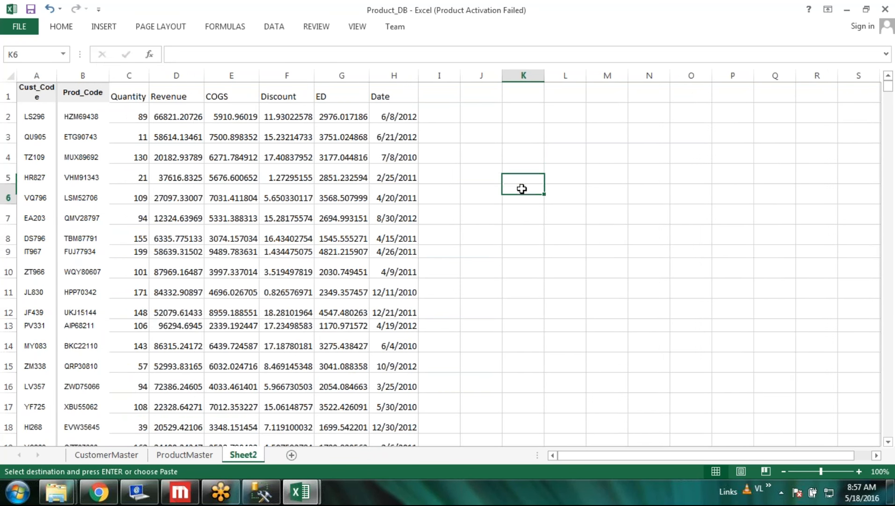
Widen the Cust_Code column so its header fits on one line, and autofit the columns of the sheet again.
click(13, 77)
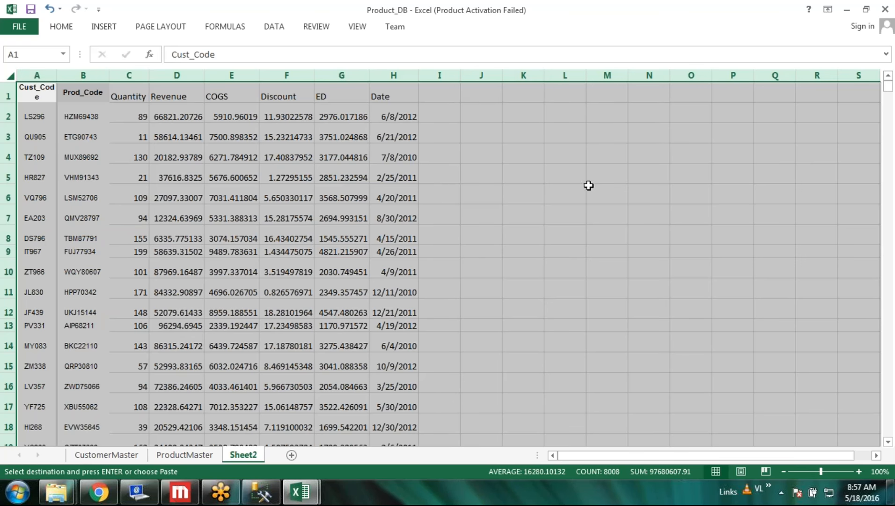
click(589, 185)
drag(57, 76, 64, 78)
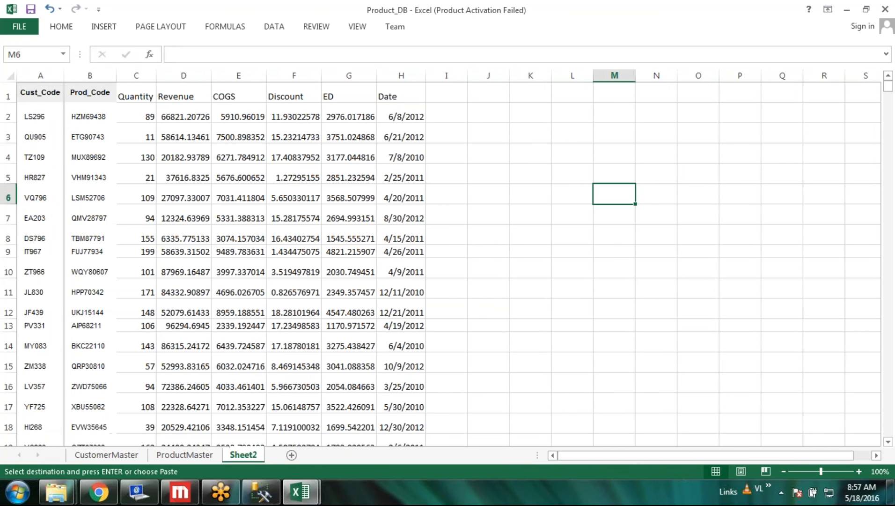
click(9, 74)
key(ctrl+v)
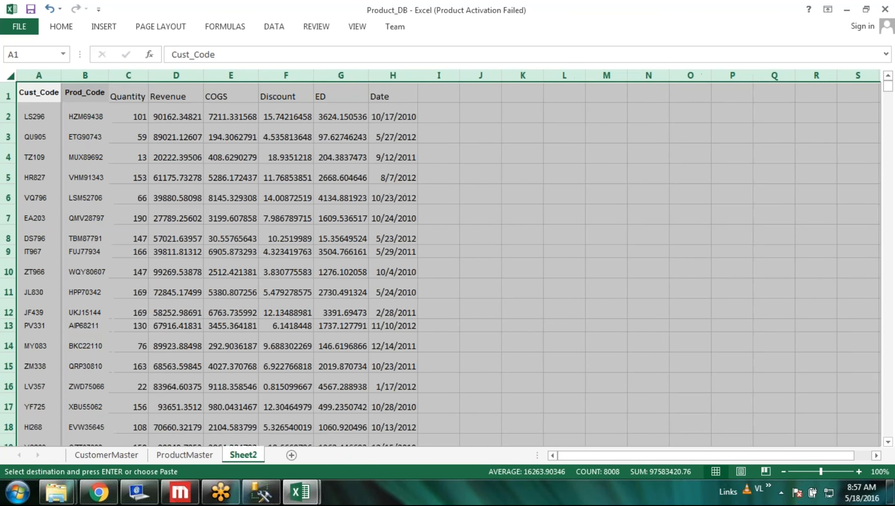
click(609, 177)
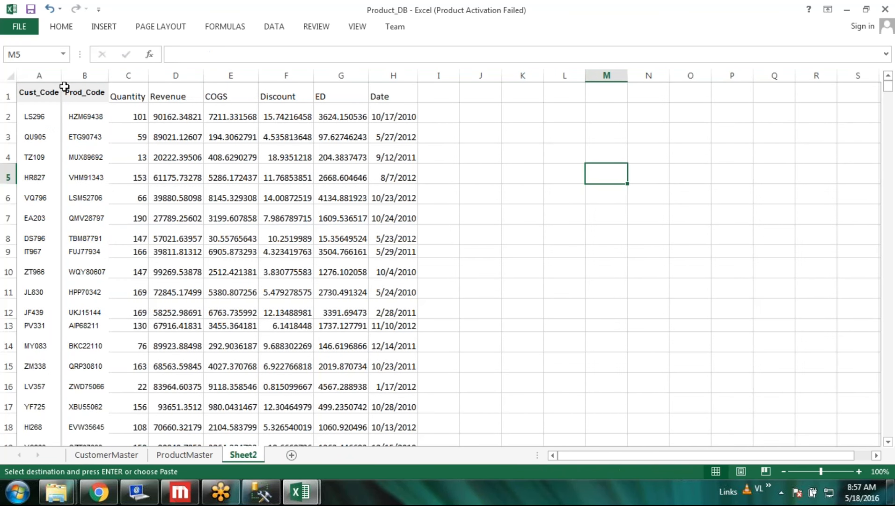
Apply All Borders to columns A through H of the transaction data on Sheet2.
click(39, 75)
shift+click(387, 74)
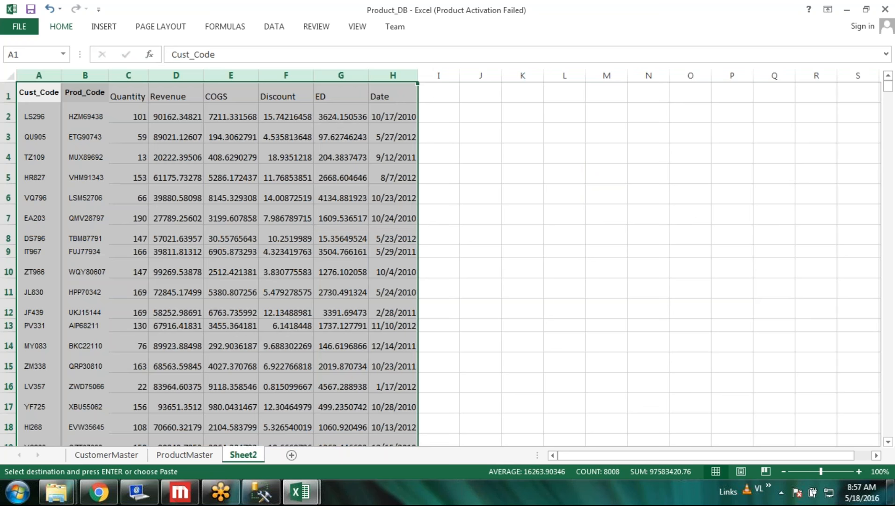
click(73, 29)
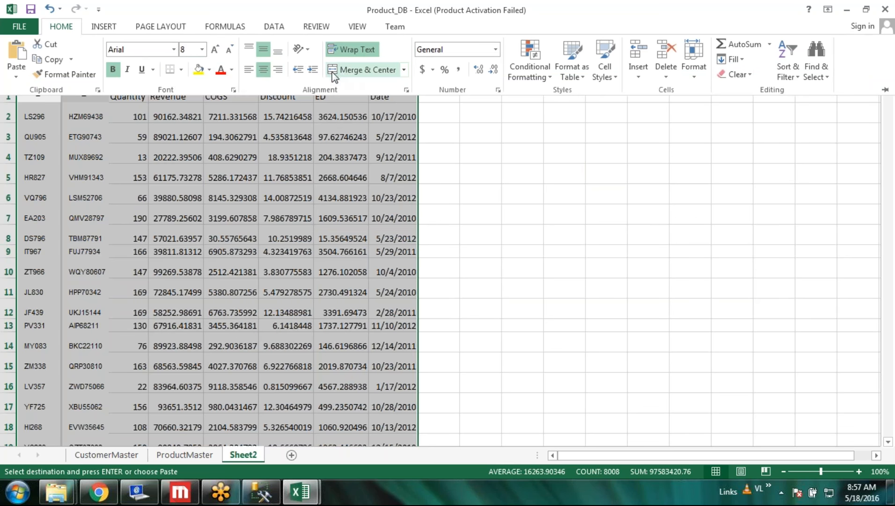
click(181, 69)
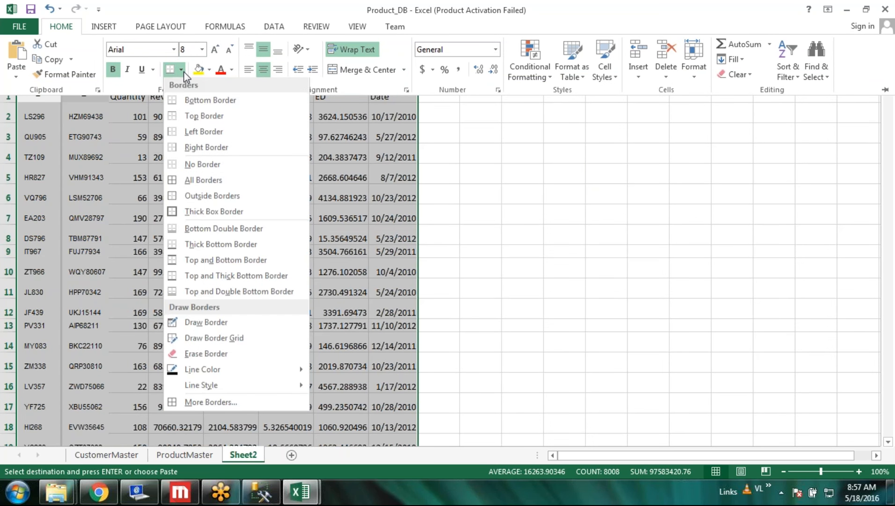
click(196, 181)
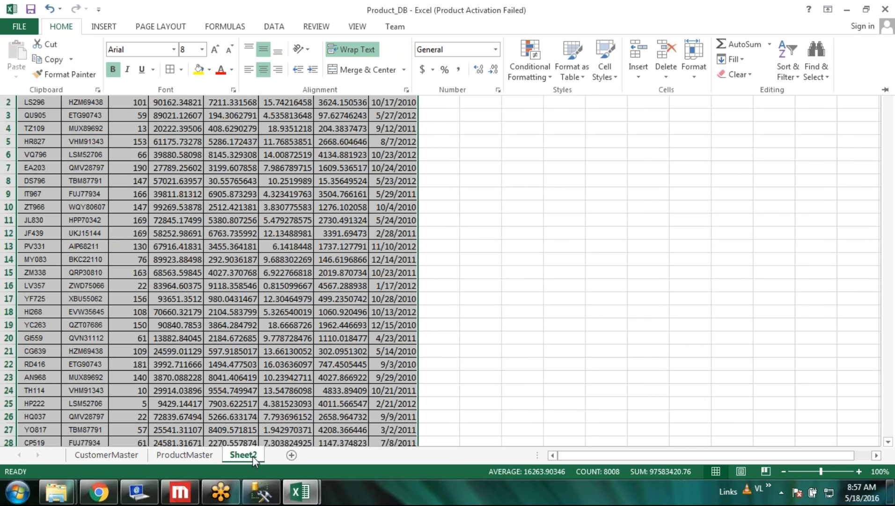
Rename Sheet2 as Transaction.
click(254, 457)
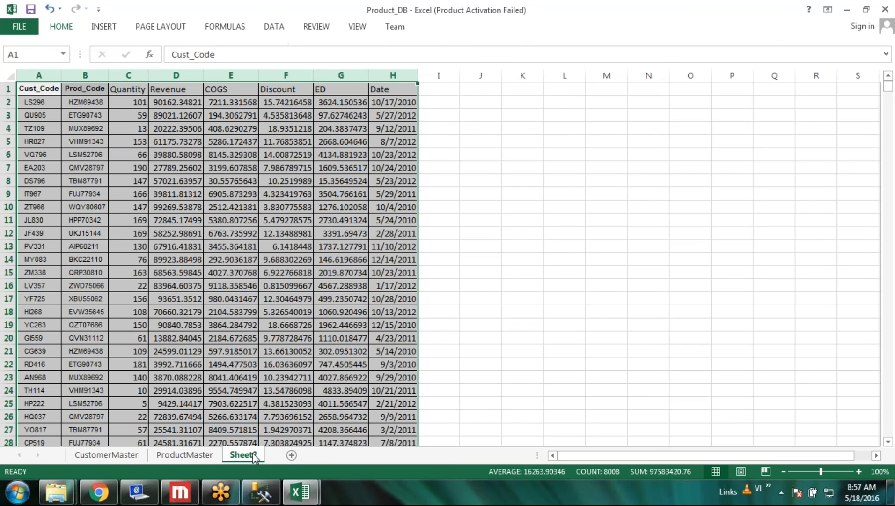
double_click(254, 455)
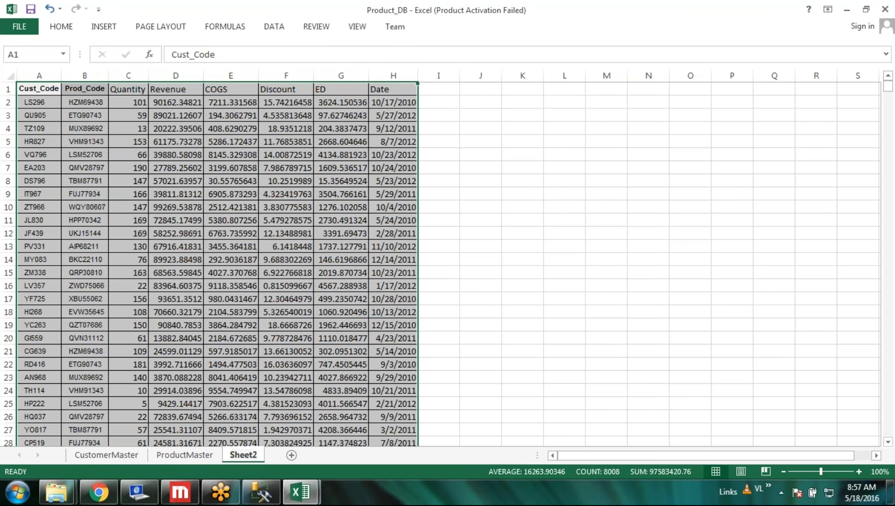
text(Tran)
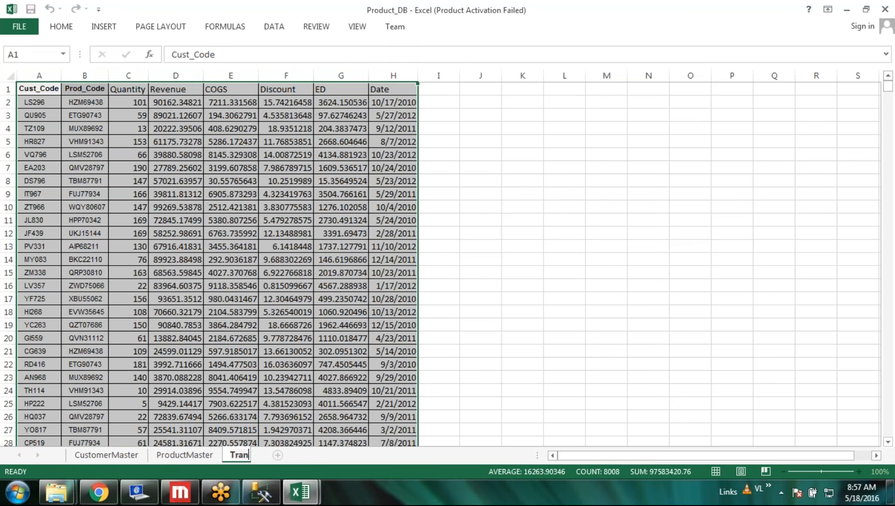
text(saction)
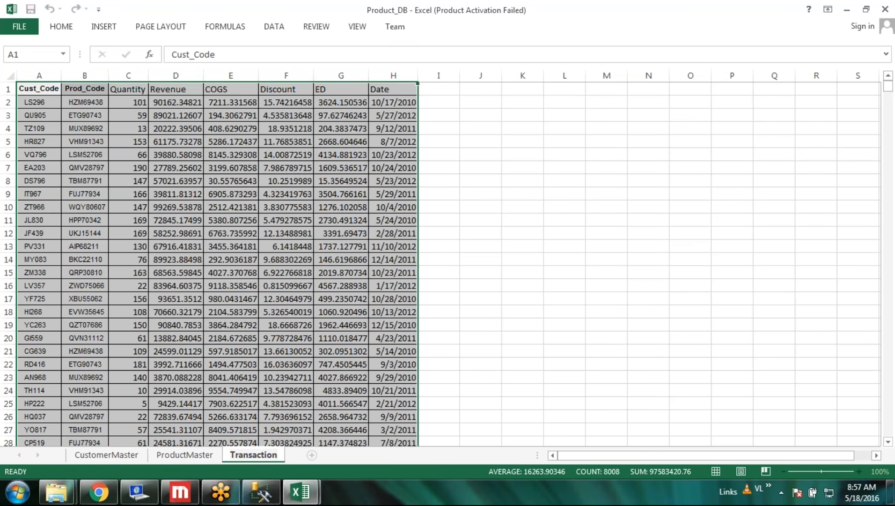
click(591, 338)
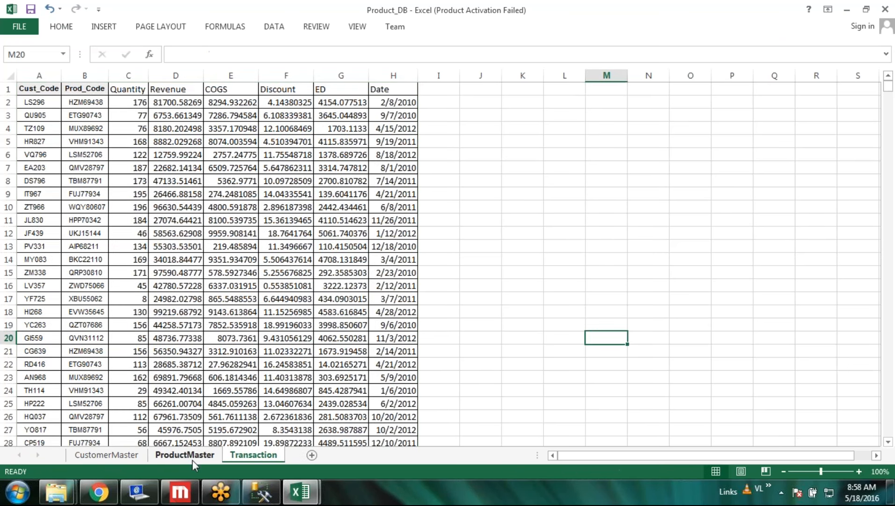
Apply All Borders to columns A through C on the ProductMaster sheet and switch to the CustomerMaster sheet.
click(194, 455)
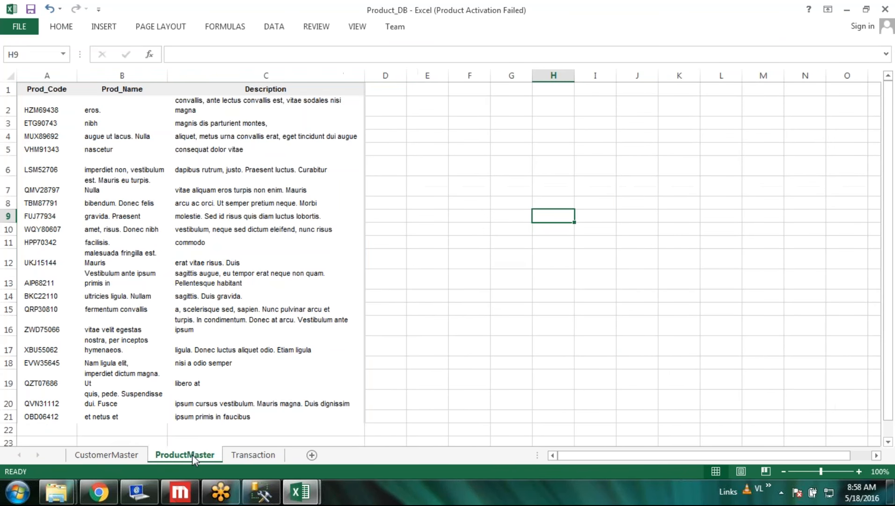
drag(47, 75, 361, 75)
click(62, 26)
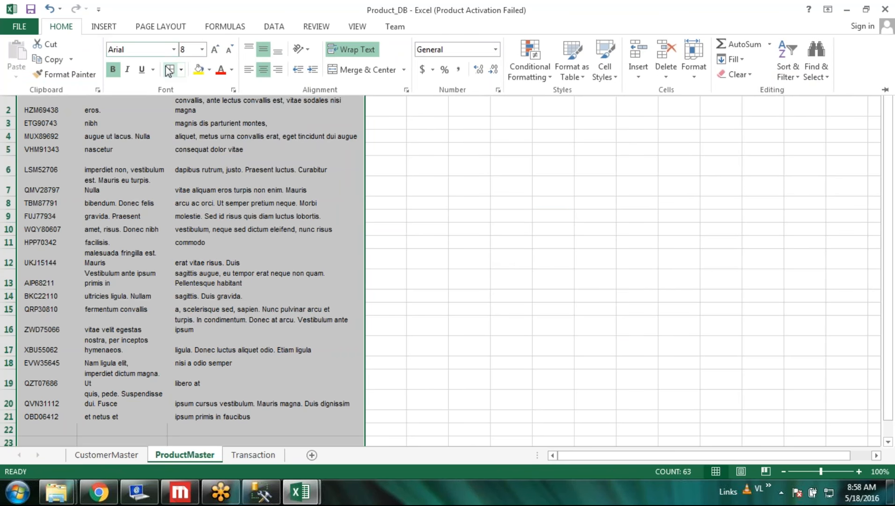
click(169, 70)
click(470, 184)
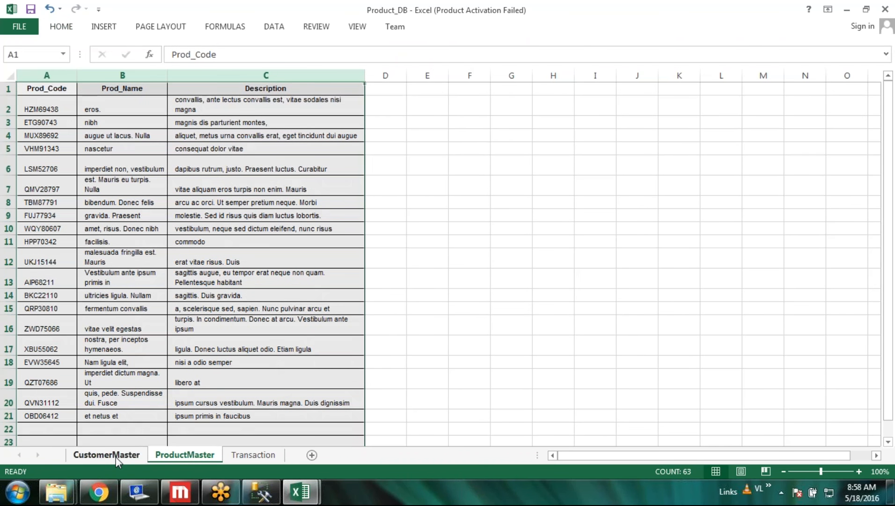
click(117, 460)
click(43, 75)
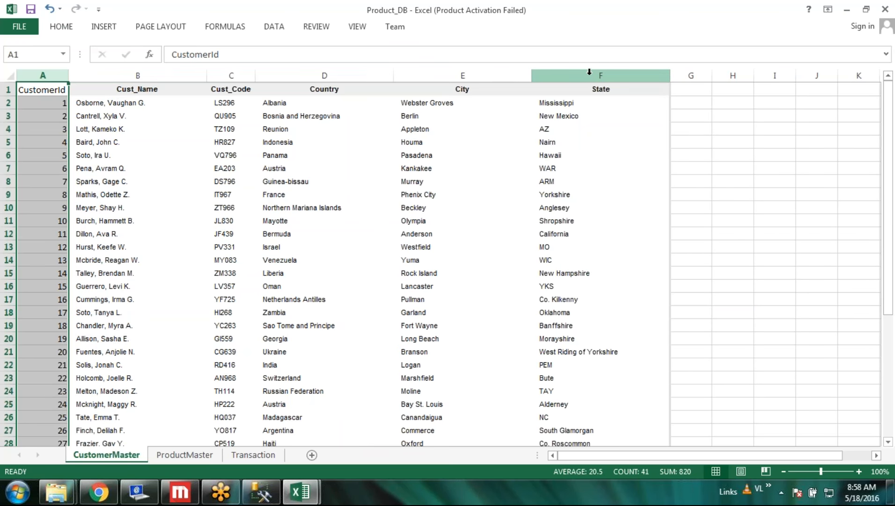
shift+click(590, 73)
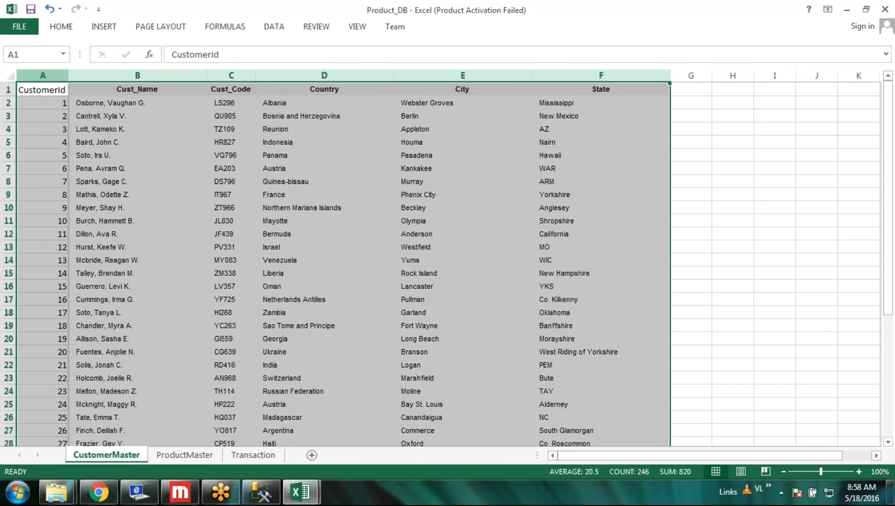
click(69, 30)
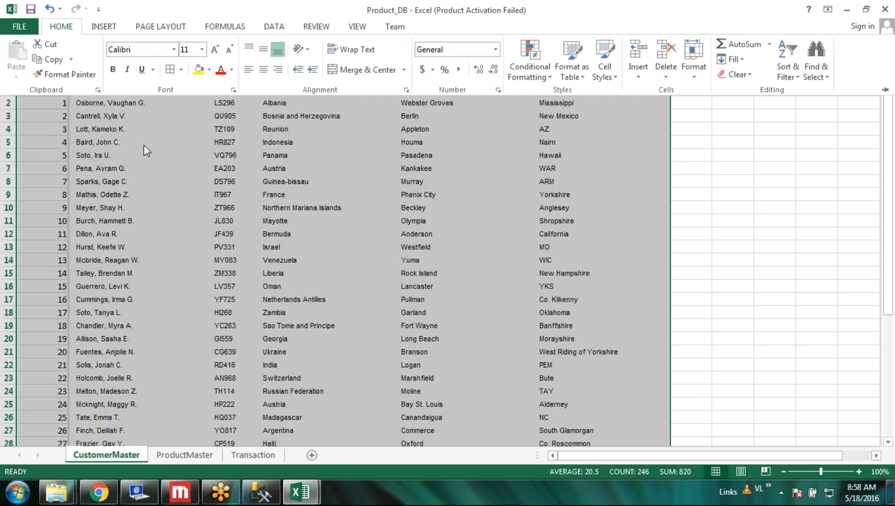
click(591, 226)
click(67, 216)
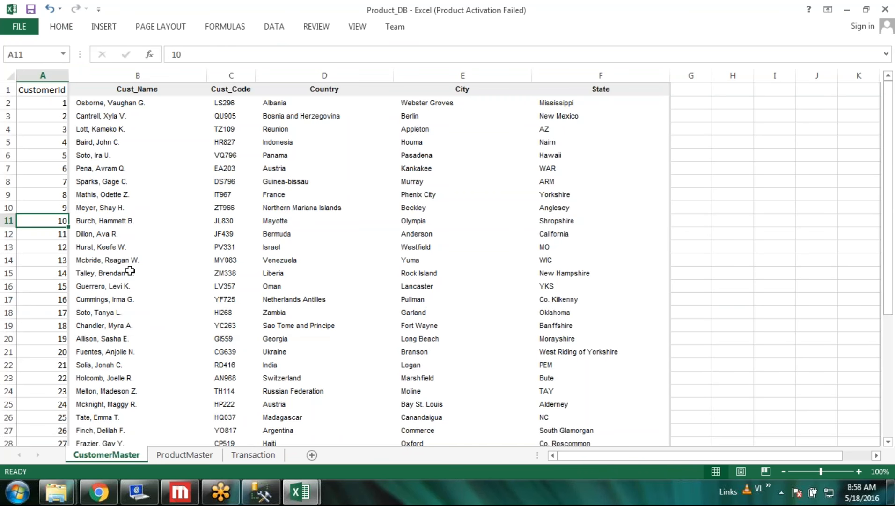
Delete the CustomerId column from the CustomerMaster sheet.
click(42, 75)
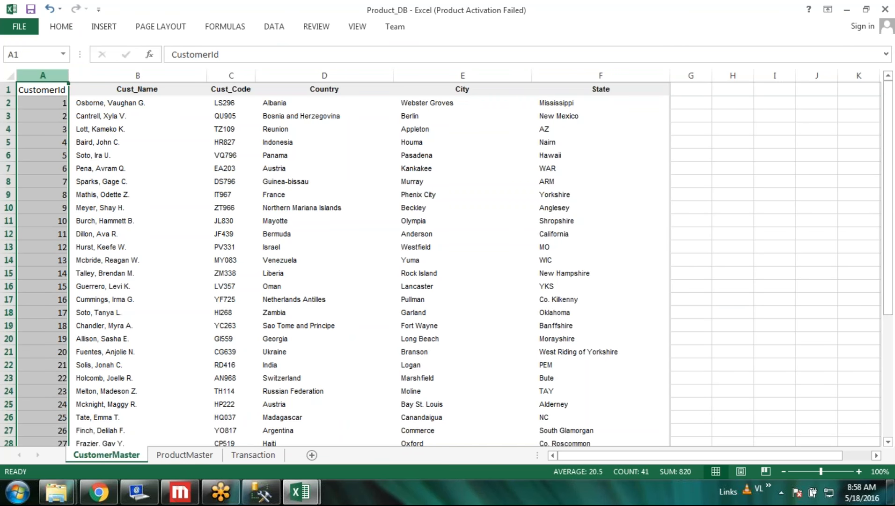
right_click(41, 76)
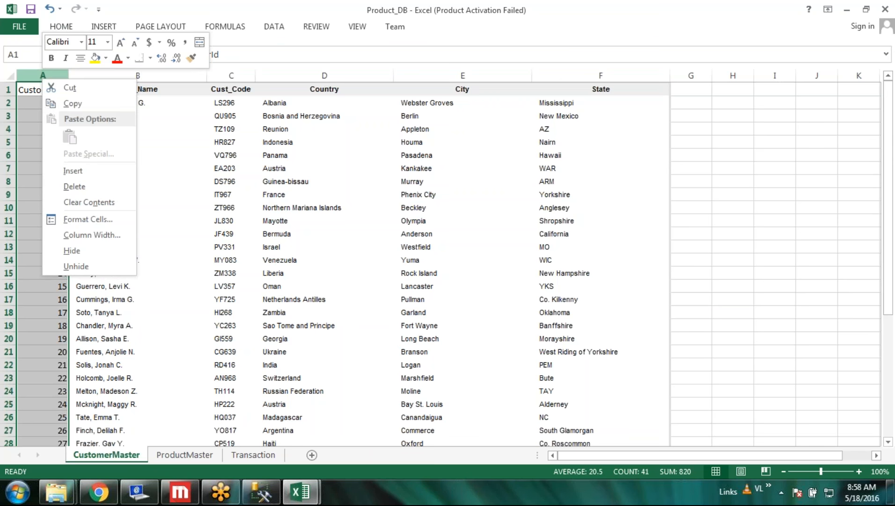
click(61, 181)
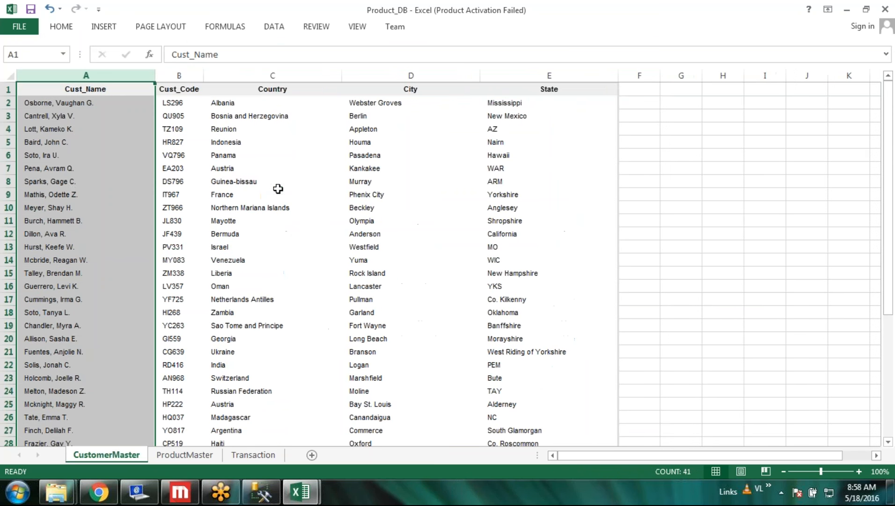
click(277, 191)
Move the Cust_Code column ahead of the Cust_Name column on the CustomerMaster sheet.
click(190, 74)
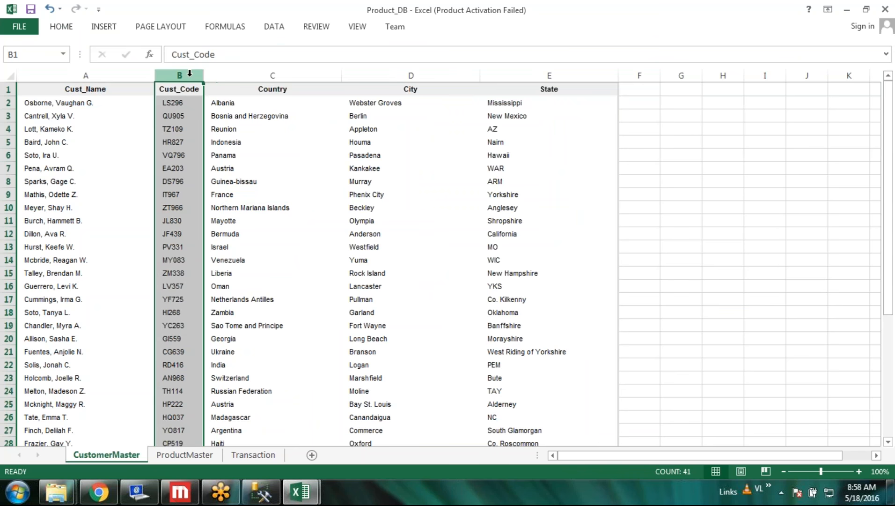
key(ctrl+x)
click(86, 75)
right_click(78, 76)
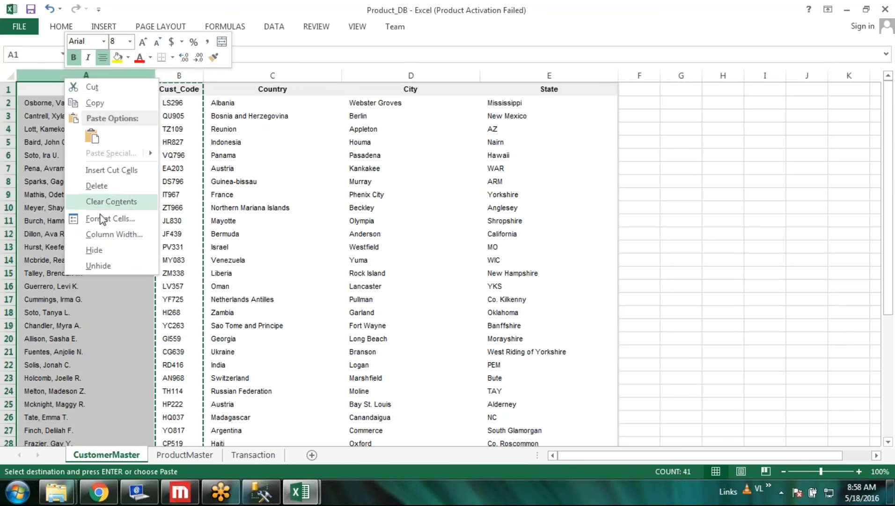
click(110, 170)
click(272, 163)
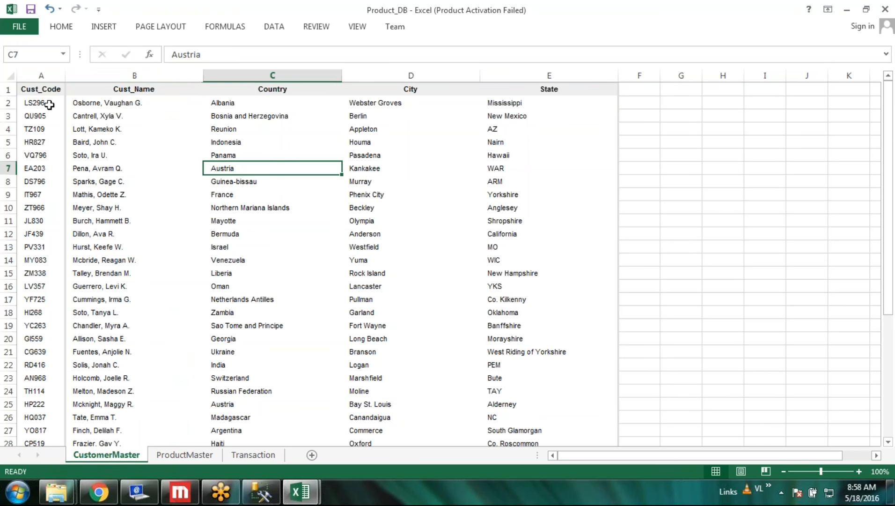
Move the State column in front of the City column on the CustomerMaster sheet.
click(41, 75)
shift+click(525, 75)
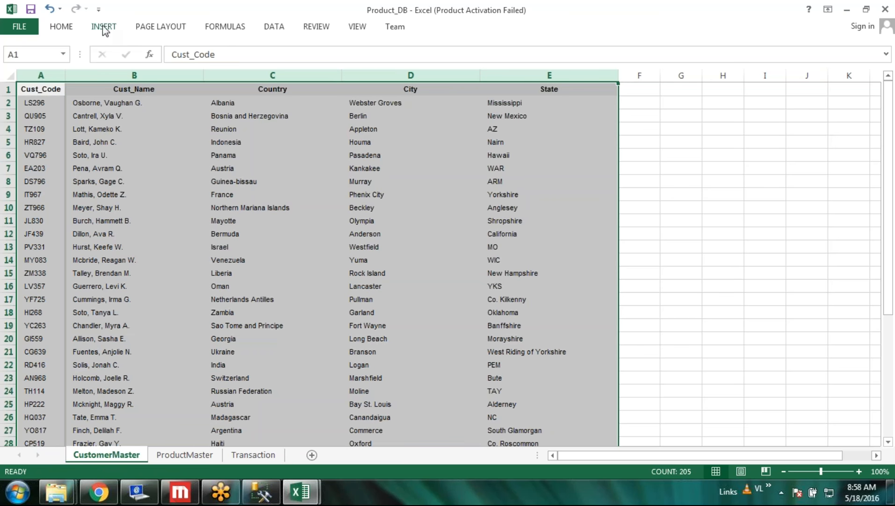
click(564, 74)
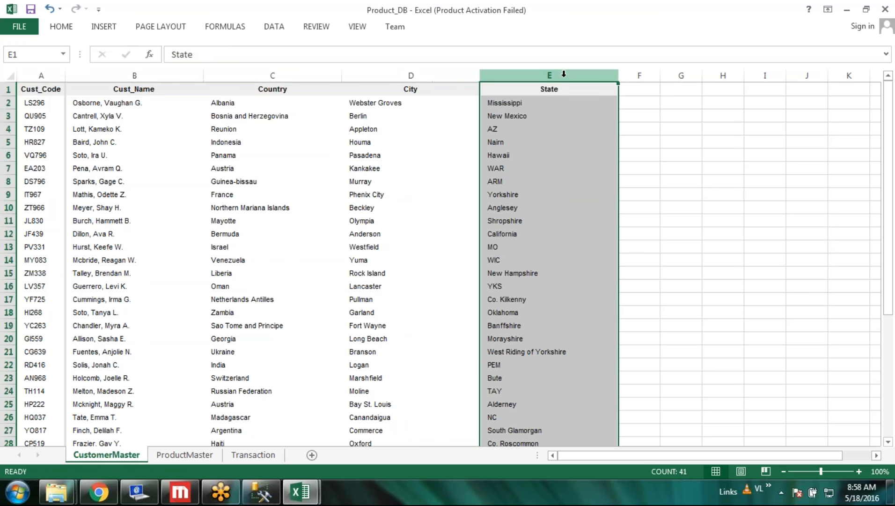
key(ctrl+x)
click(358, 75)
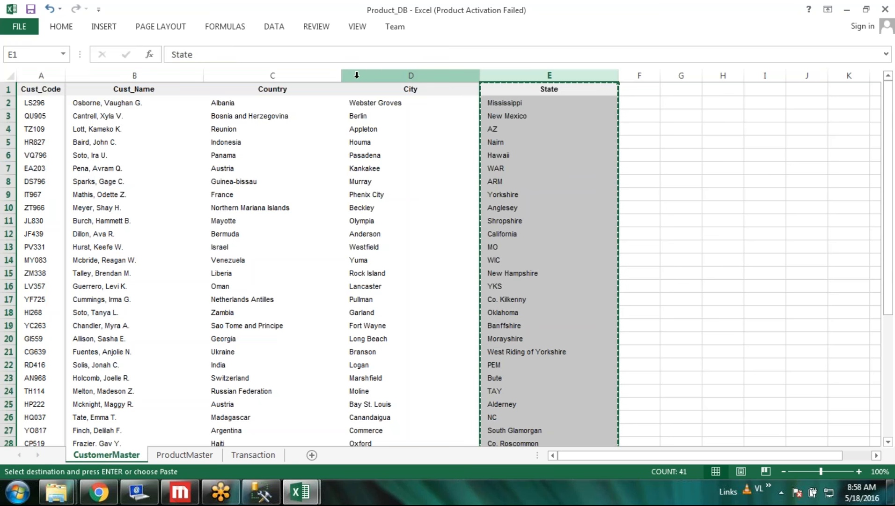
right_click(357, 76)
click(387, 171)
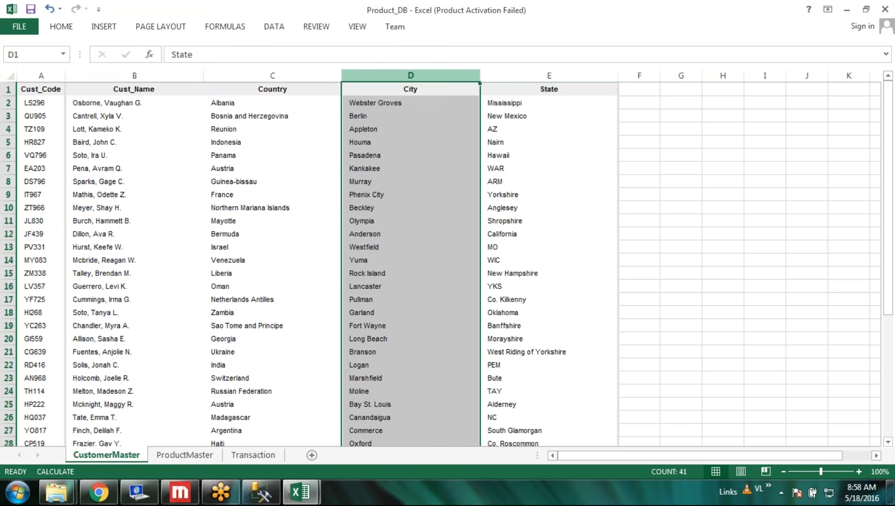
click(549, 75)
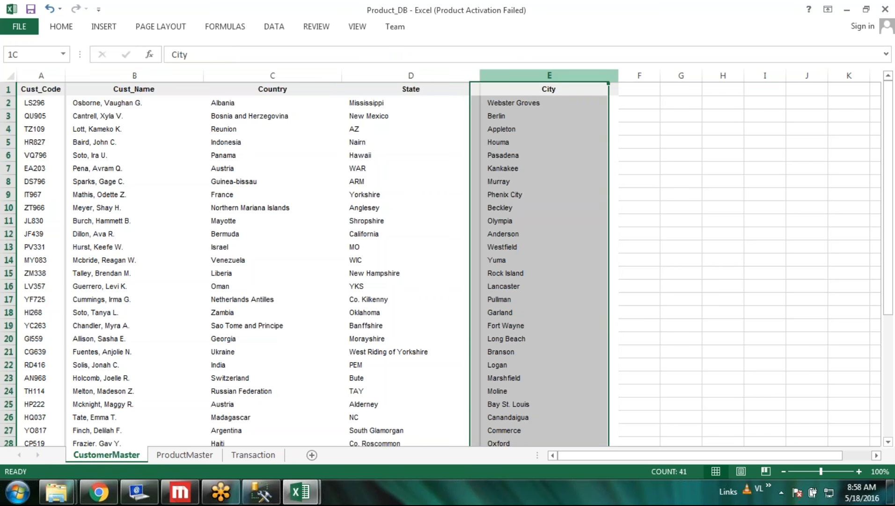
Apply All Borders to columns A through E on the CustomerMaster sheet.
shift+click(41, 75)
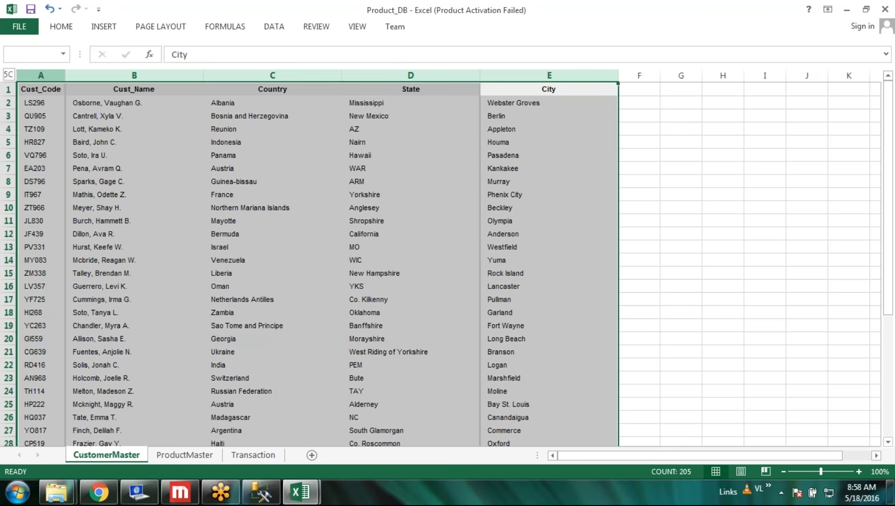
click(51, 29)
click(176, 69)
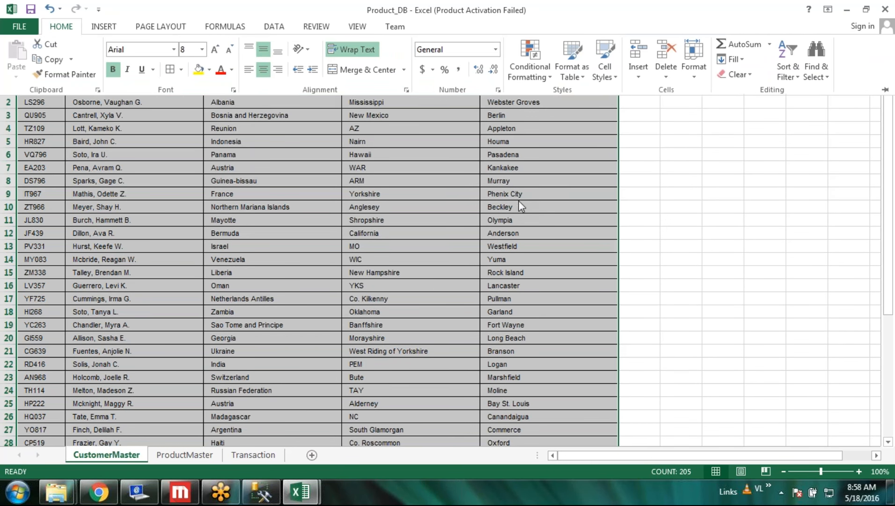
click(659, 195)
click(723, 193)
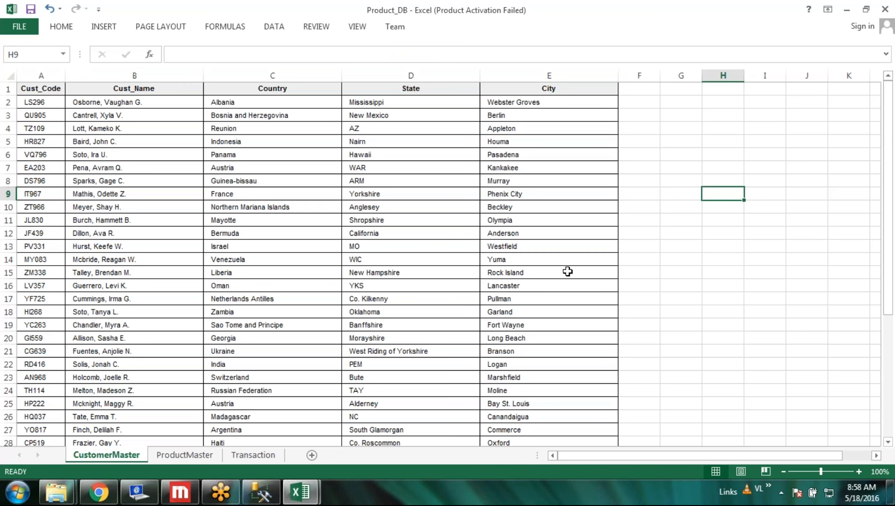
Compare the Cust_Code column on the CustomerMaster sheet with the Cust_Code column on the Transaction sheet.
click(41, 74)
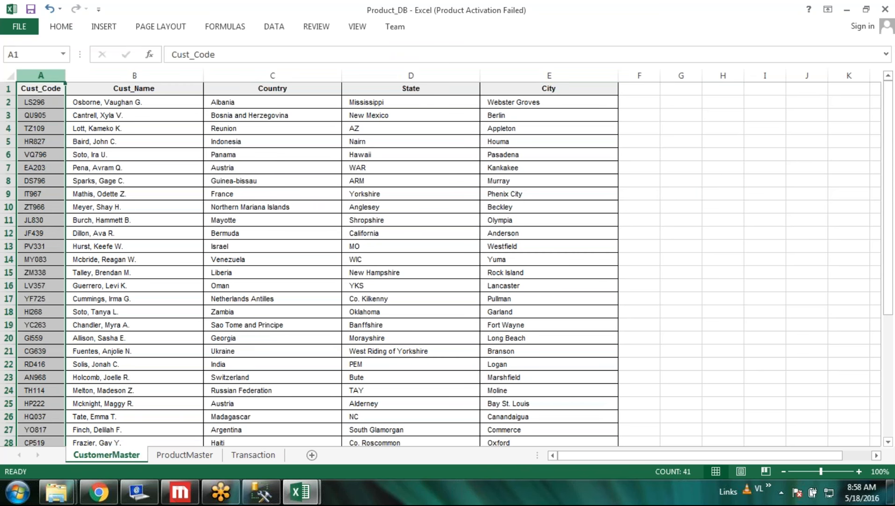
click(171, 455)
click(457, 261)
key(ctrl+Page_Down)
key(ctrl+Home)
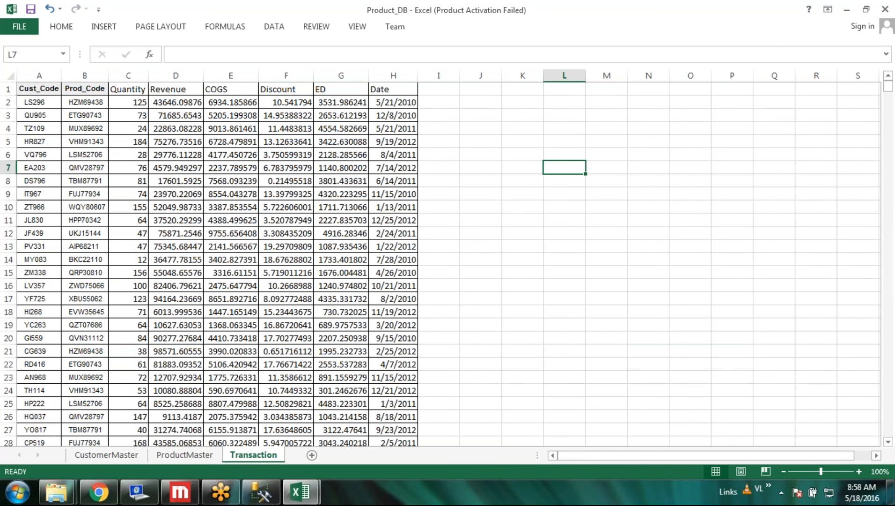
key(ctrl+space)
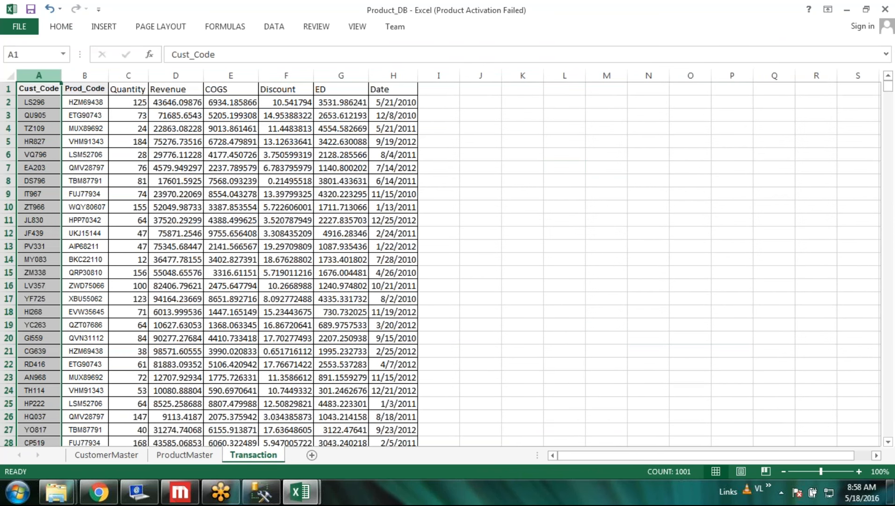
click(107, 455)
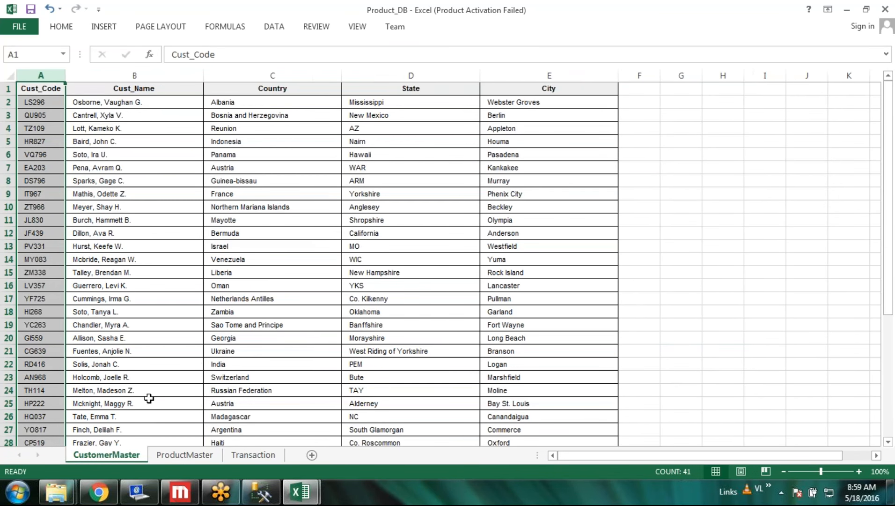
click(229, 457)
click(525, 374)
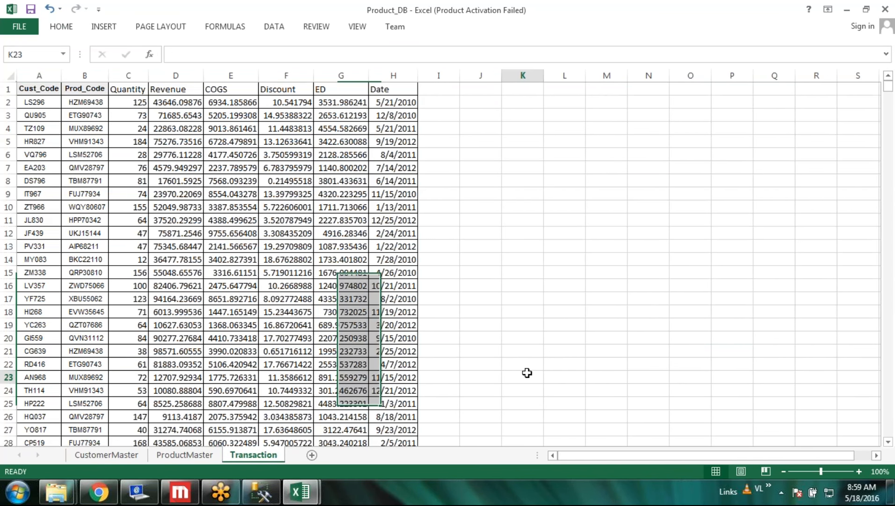
Compare the Prod_Code columns on the ProductMaster and Transaction sheets and review all three sheets of the workbook.
click(192, 457)
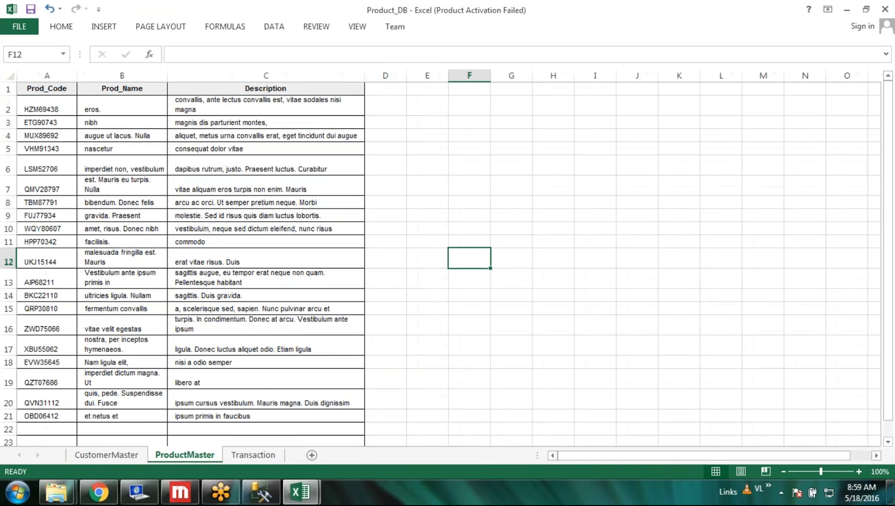
click(47, 76)
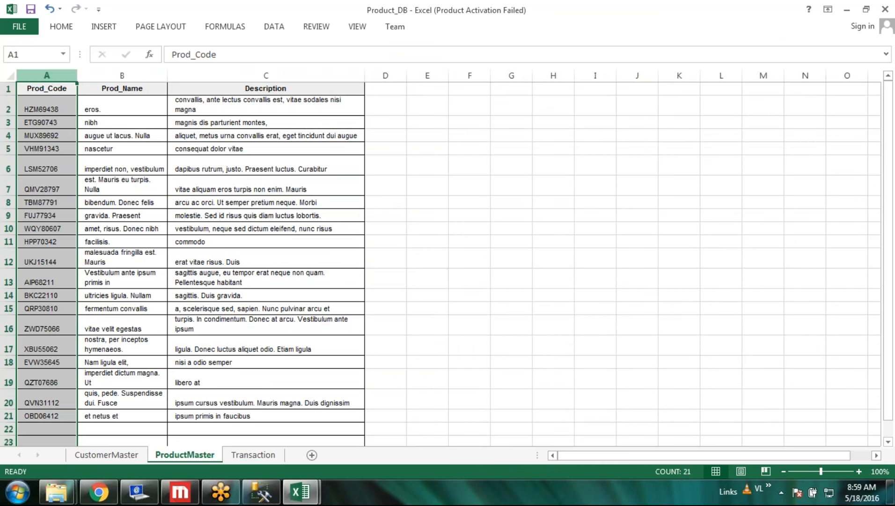
click(270, 462)
click(84, 75)
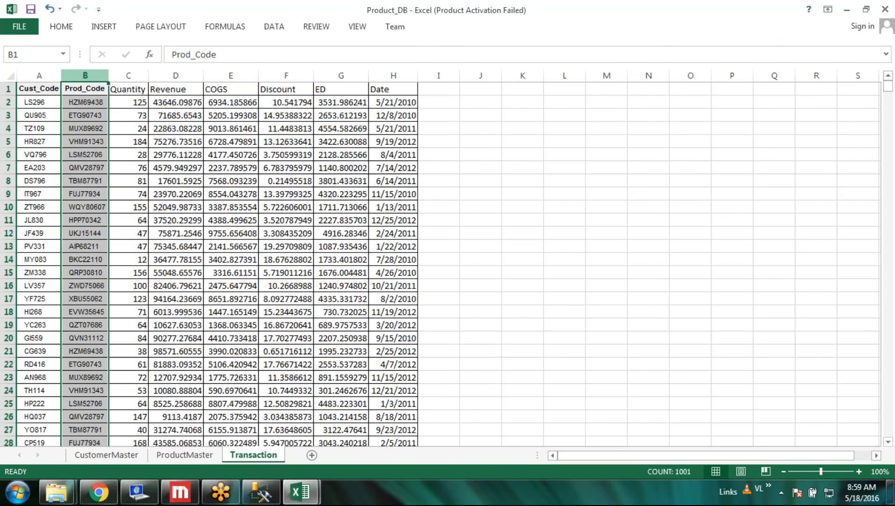
click(185, 455)
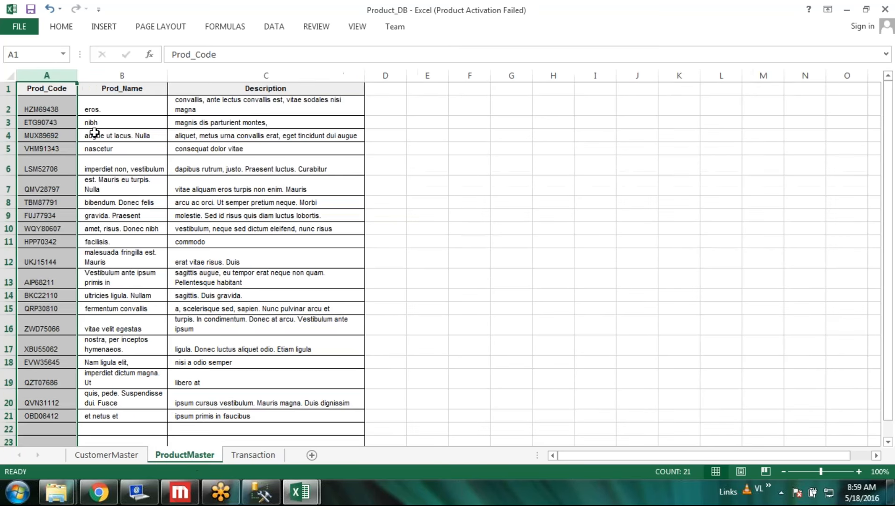
click(488, 308)
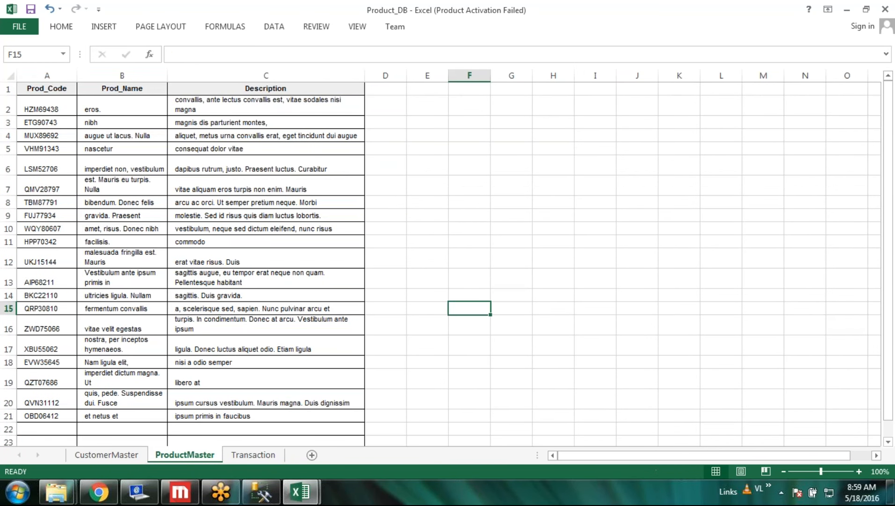
click(124, 454)
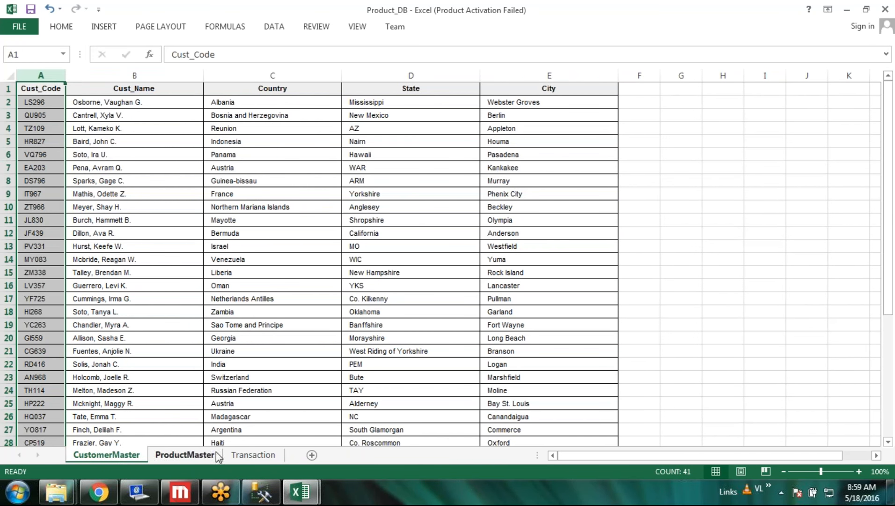
click(239, 456)
click(182, 455)
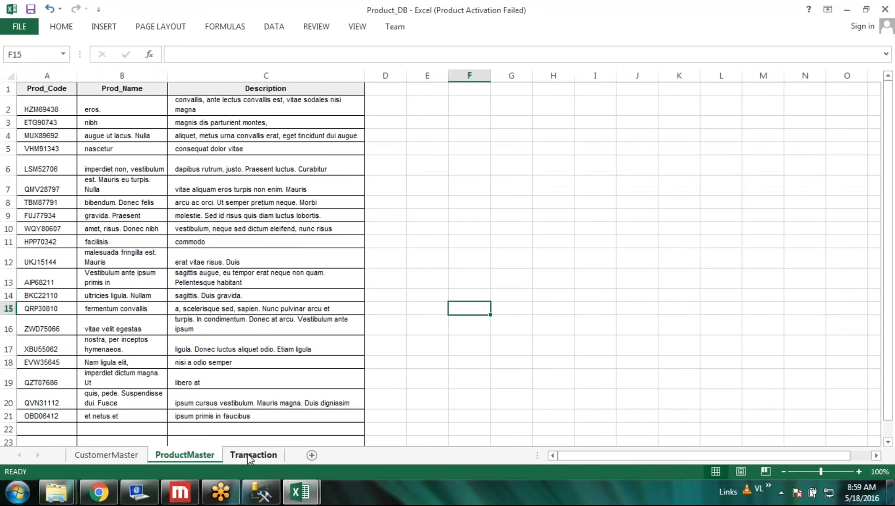
click(248, 455)
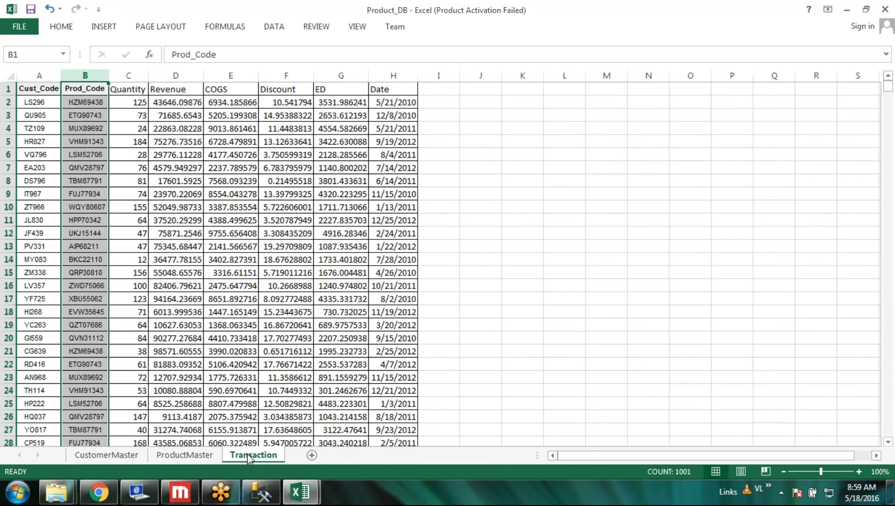
click(536, 273)
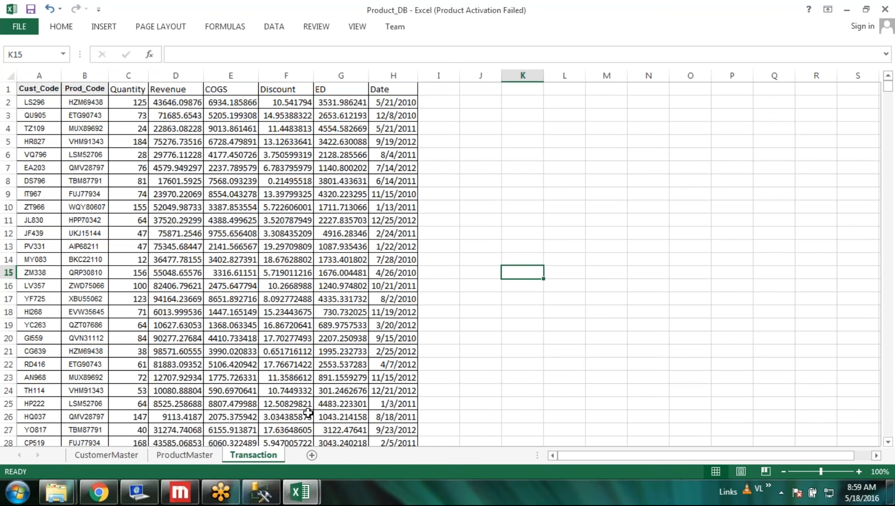
AutoFit the width of all columns on the CustomerMaster sheet.
click(107, 454)
scroll(328, 325, down, 1)
scroll(328, 325, up, 1)
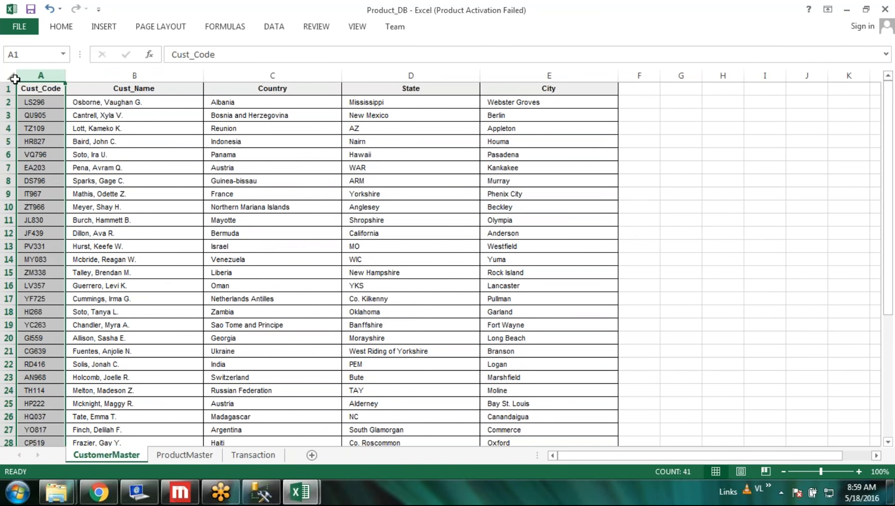
click(15, 78)
double_click(204, 76)
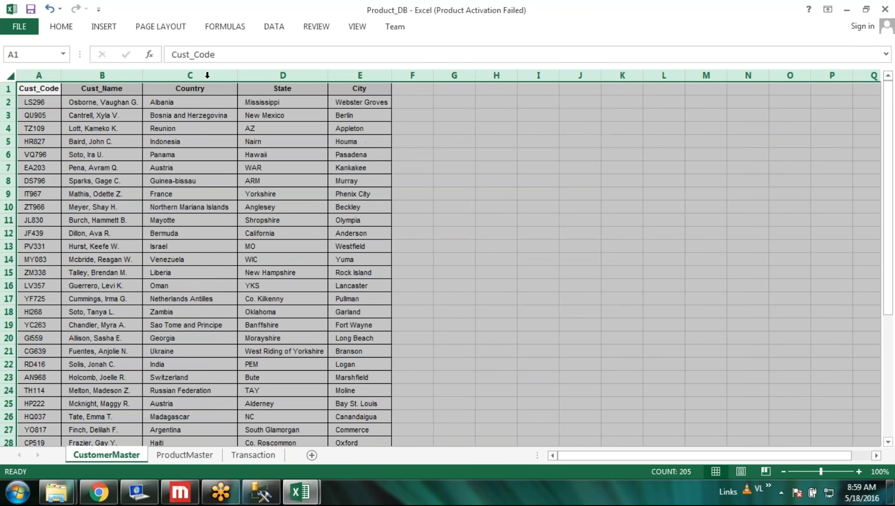
click(539, 180)
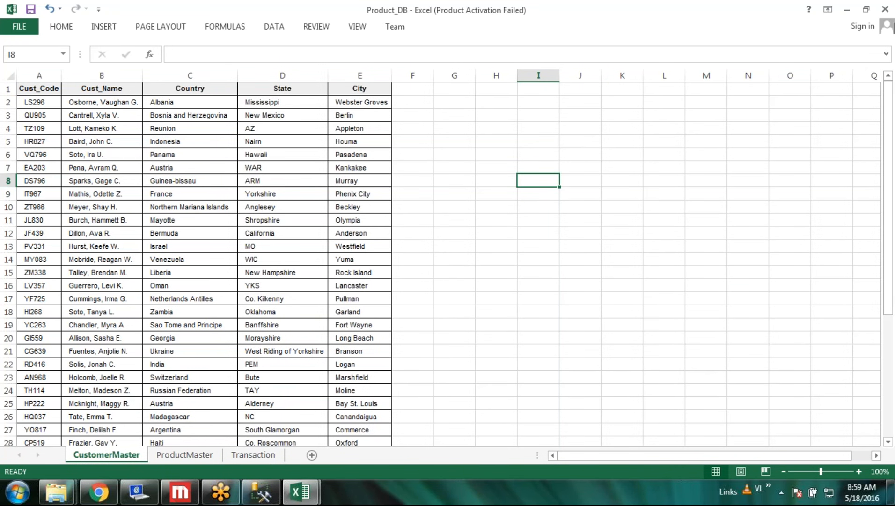
Close the Product_DB workbook, then close 2_Transaction.xlsx without saving its changes.
click(885, 9)
click(885, 9)
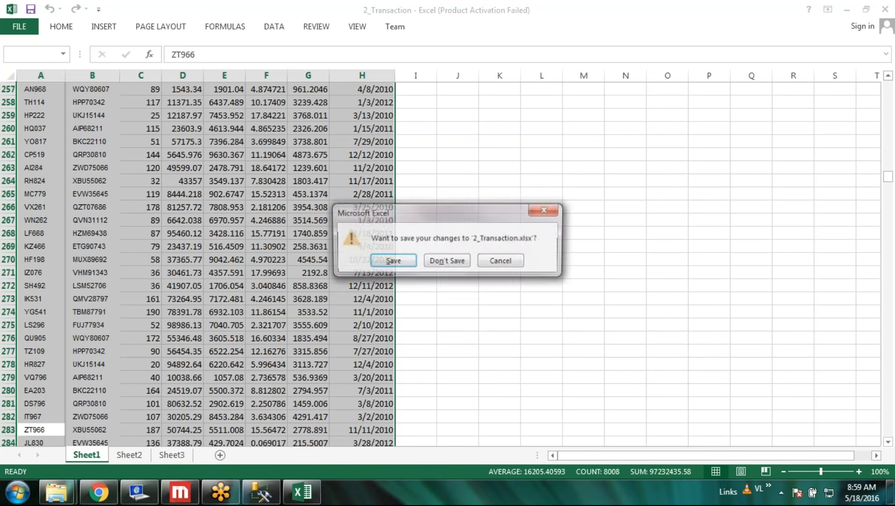
click(465, 264)
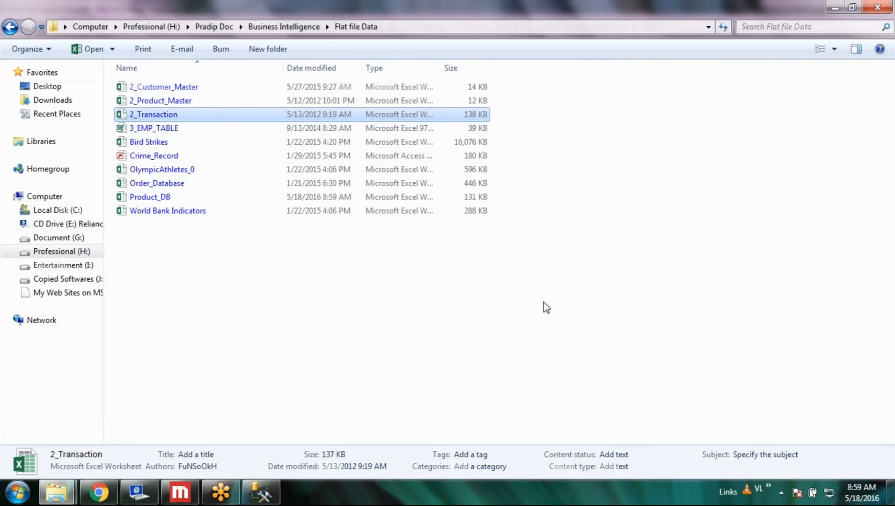
Copy the Product_DB file from Flat file Data into the Order Tracking Dashboard project's Data folder and return to the parent folder.
click(206, 204)
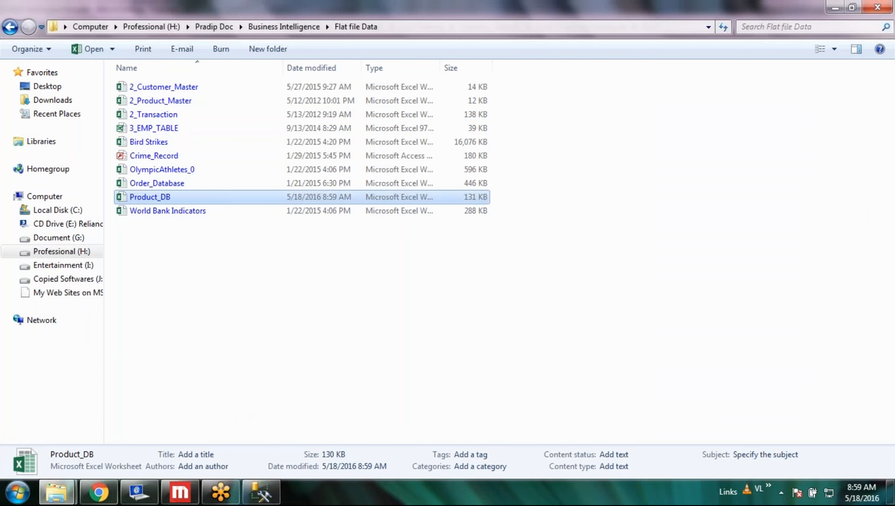
click(56, 491)
click(93, 423)
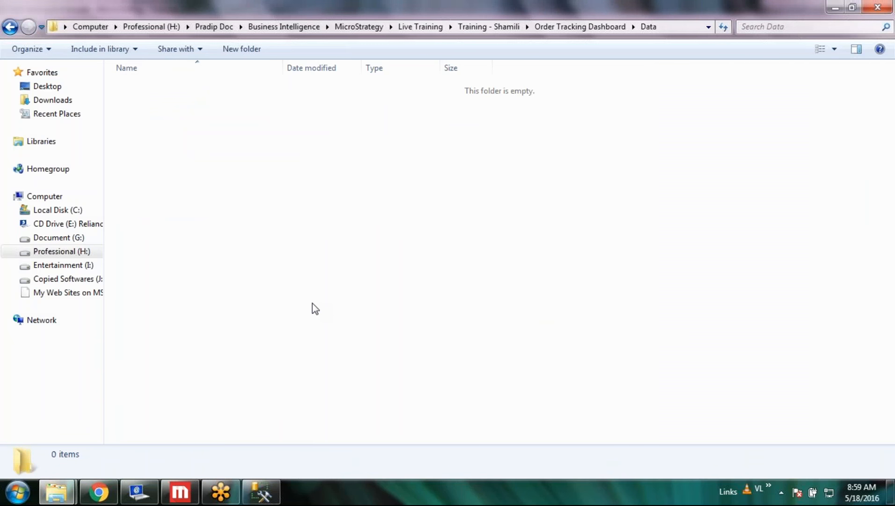
key(ctrl+v)
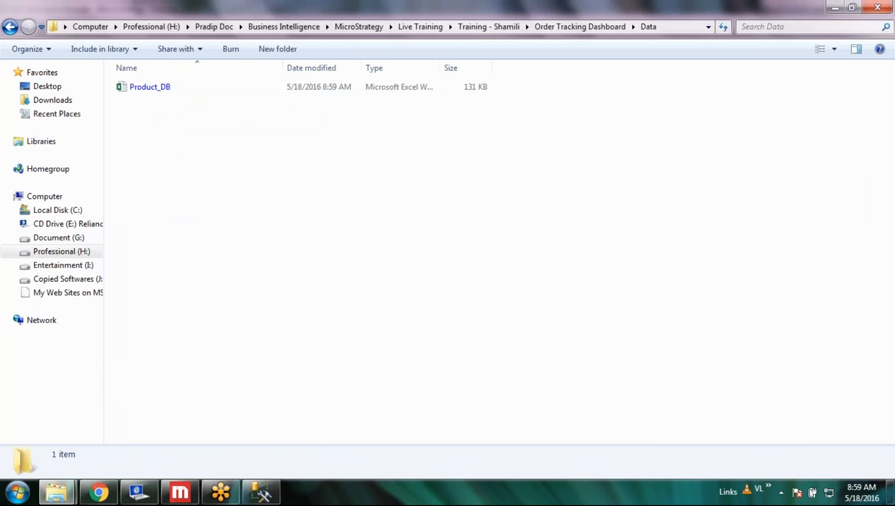
key(BackSpace)
click(290, 197)
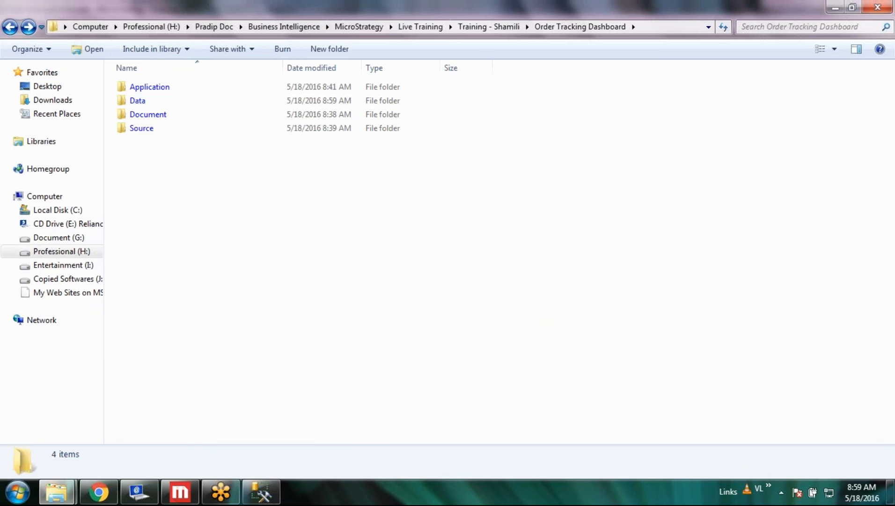
Look through the Flat file Data, Sample Data, Snap Login and QlikView folders under Business Intelligence.
mouse_move(55, 497)
click(238, 436)
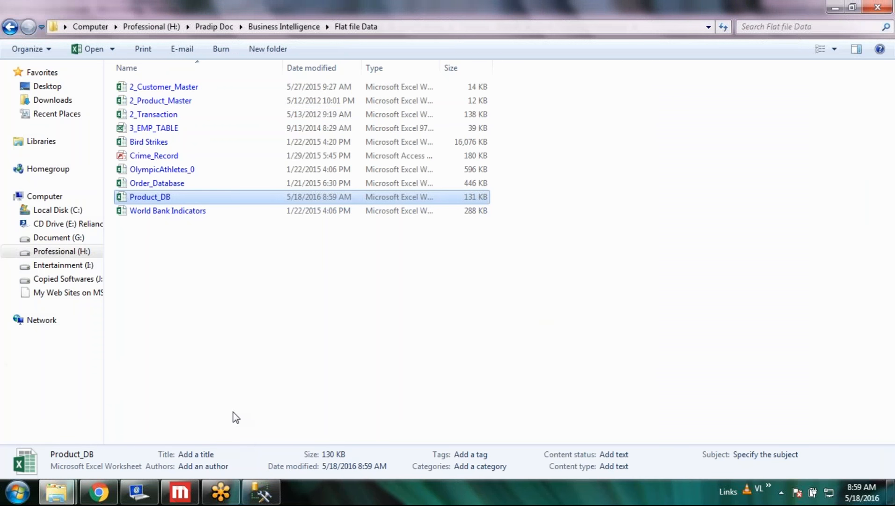
click(202, 310)
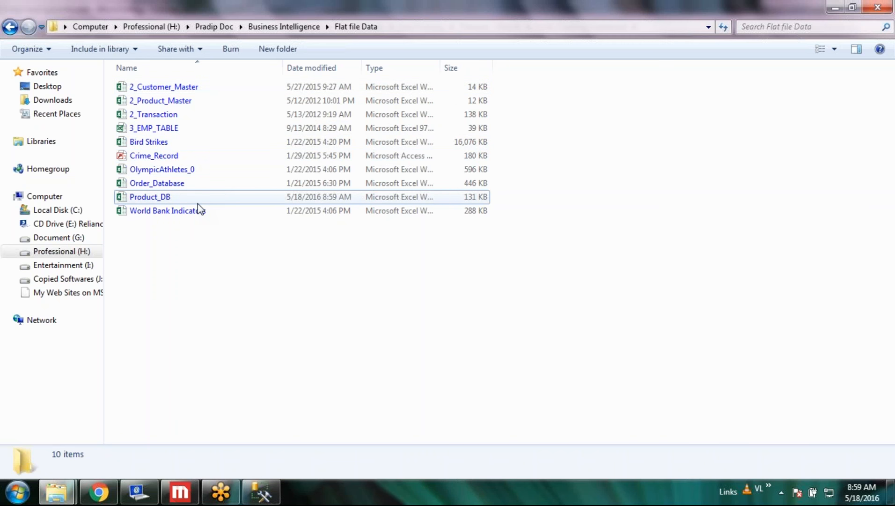
click(296, 26)
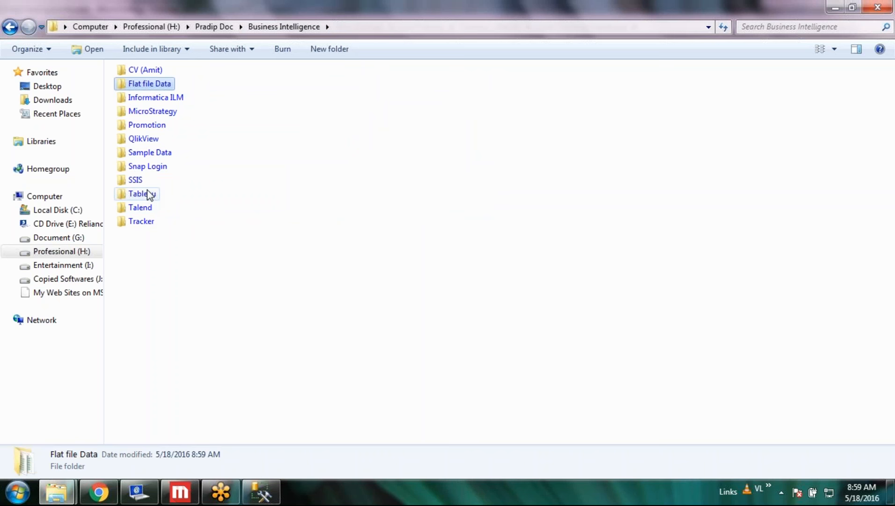
double_click(163, 157)
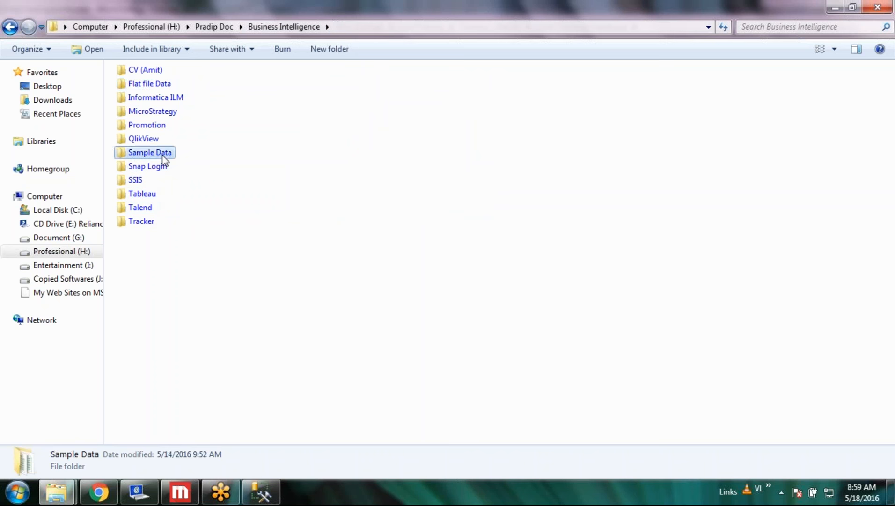
click(282, 29)
double_click(149, 167)
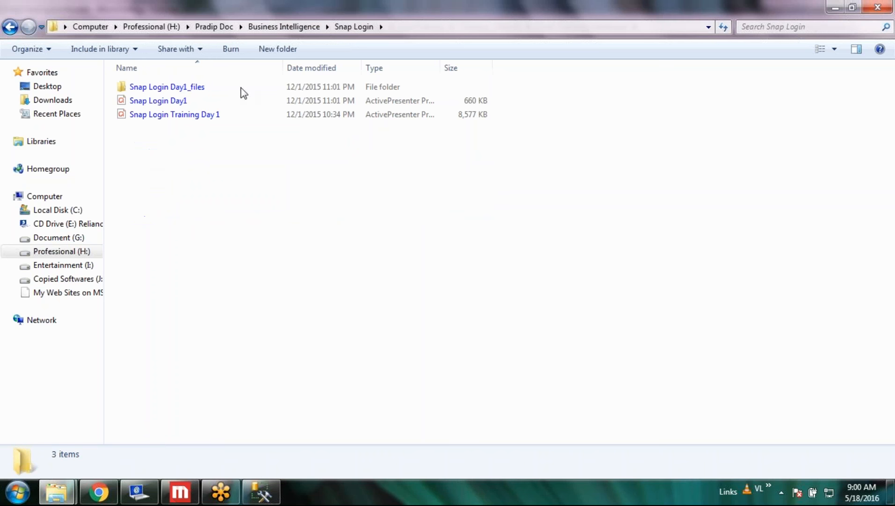
click(300, 30)
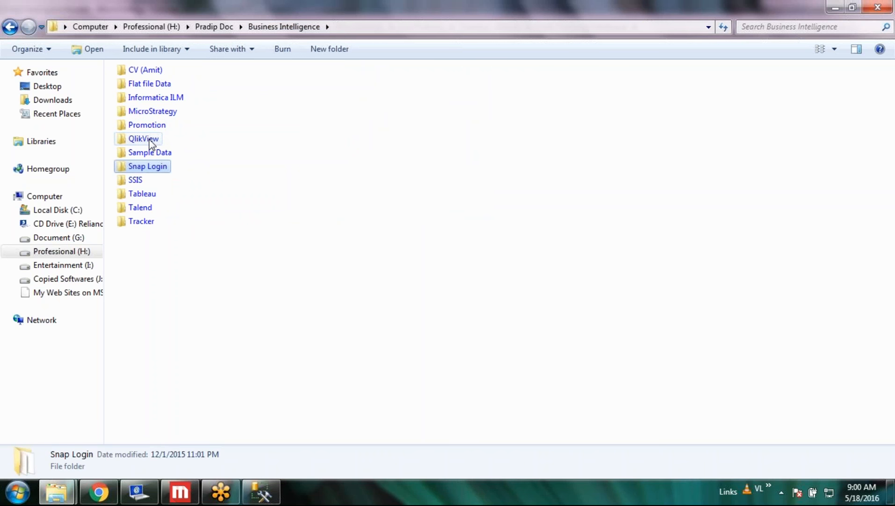
double_click(149, 139)
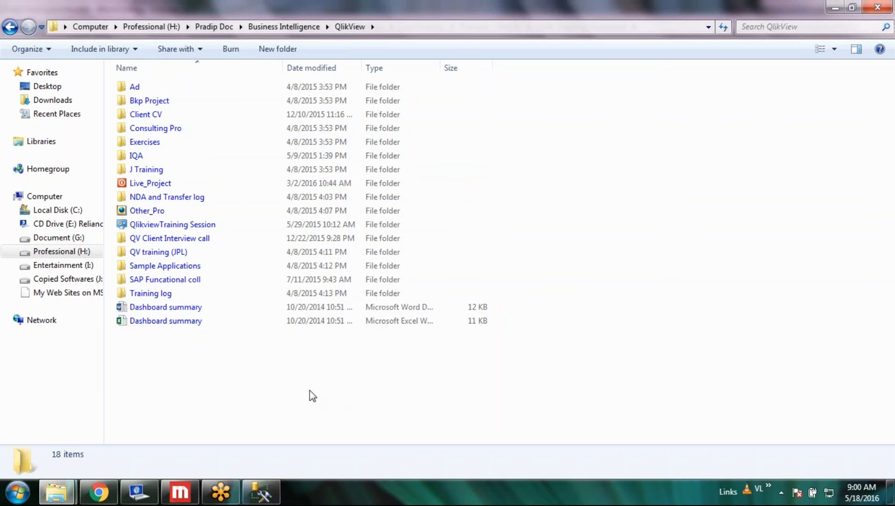
Minimize the QlikView folder window and switch to the OrderTrackingDashboard in MicroStrategy Desktop.
click(833, 9)
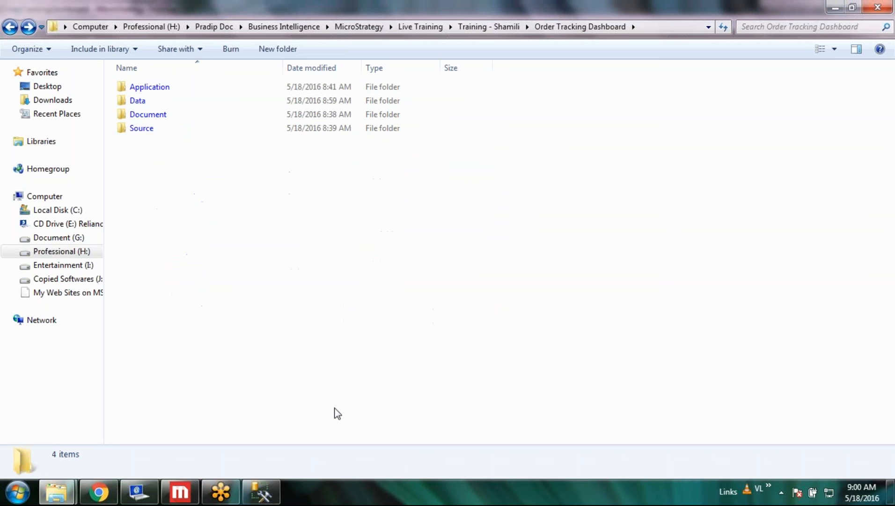
click(197, 491)
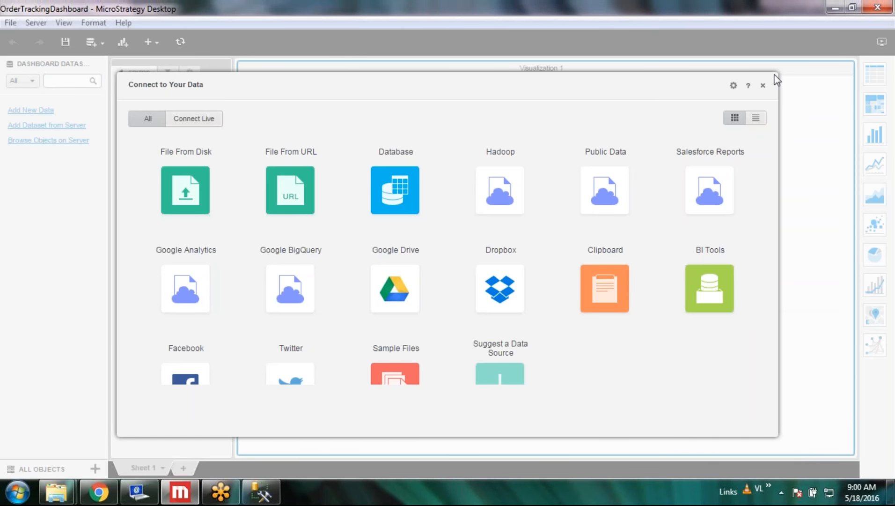
Add the Product_DB file from the Order Tracking Dashboard project's Data folder as a new file-from-disk data source.
click(762, 85)
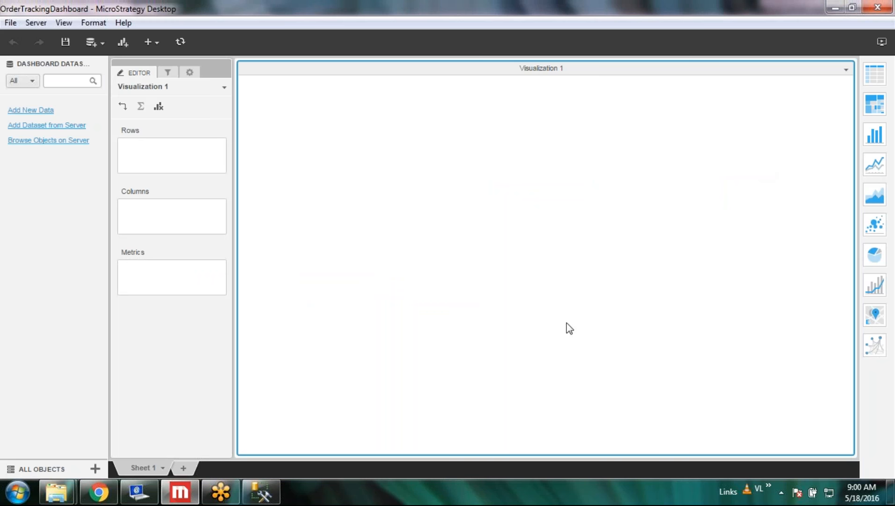
click(97, 41)
click(98, 64)
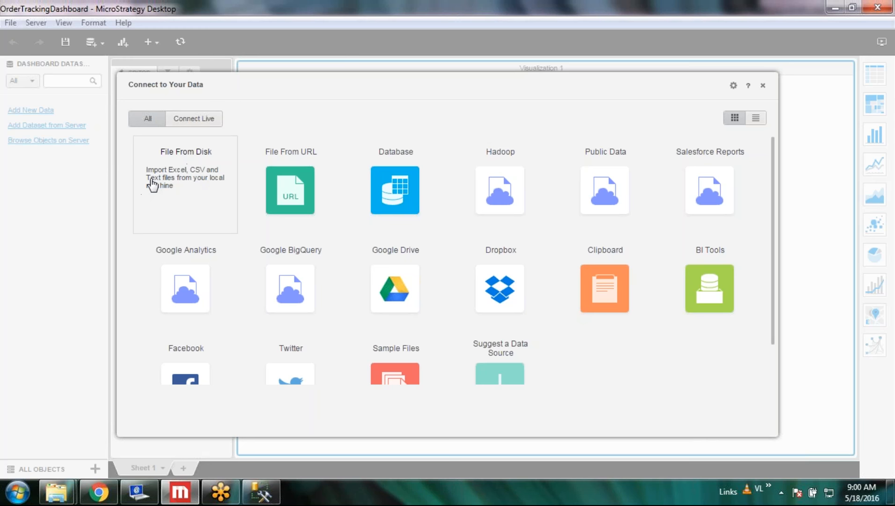
click(193, 183)
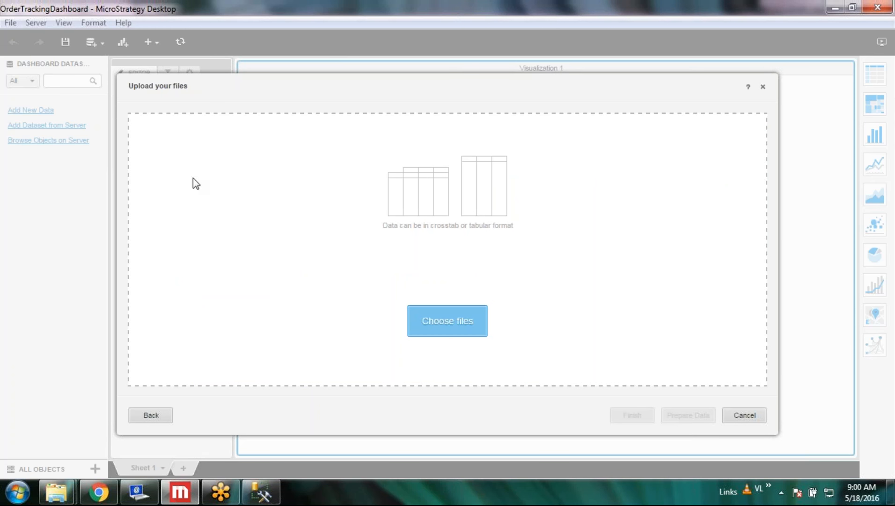
click(442, 321)
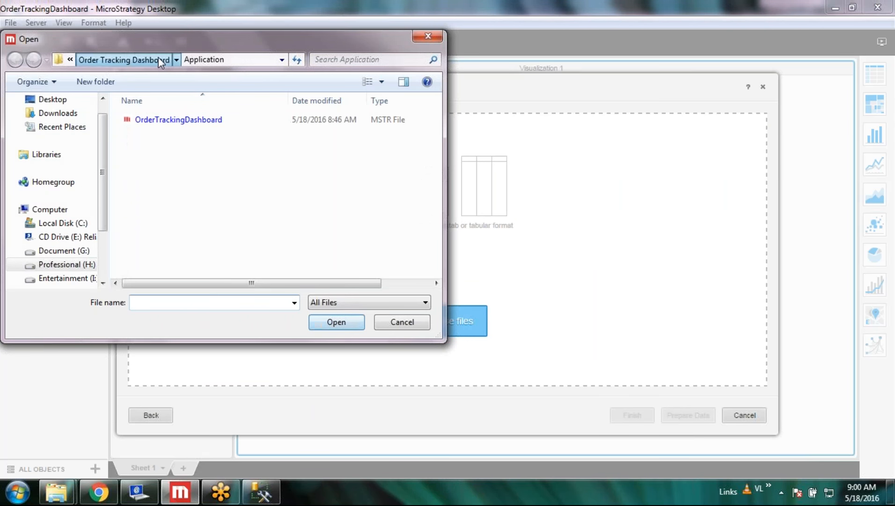
click(161, 60)
double_click(160, 133)
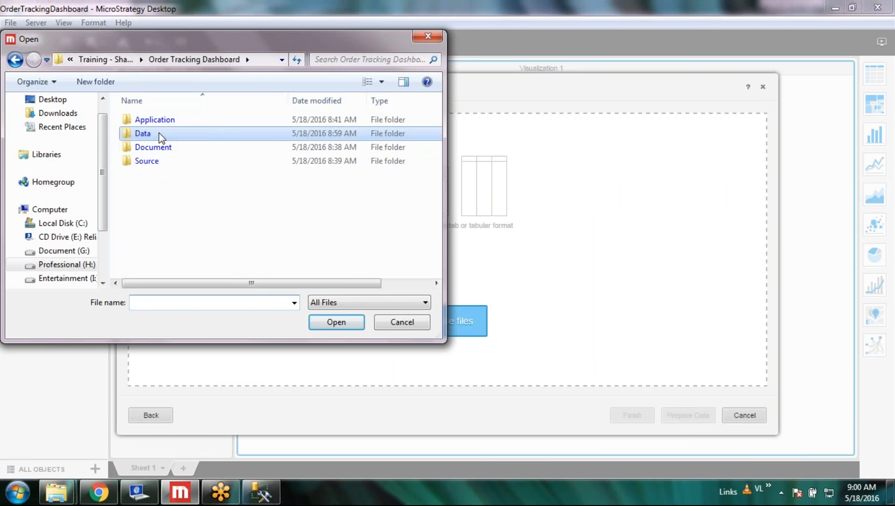
click(168, 123)
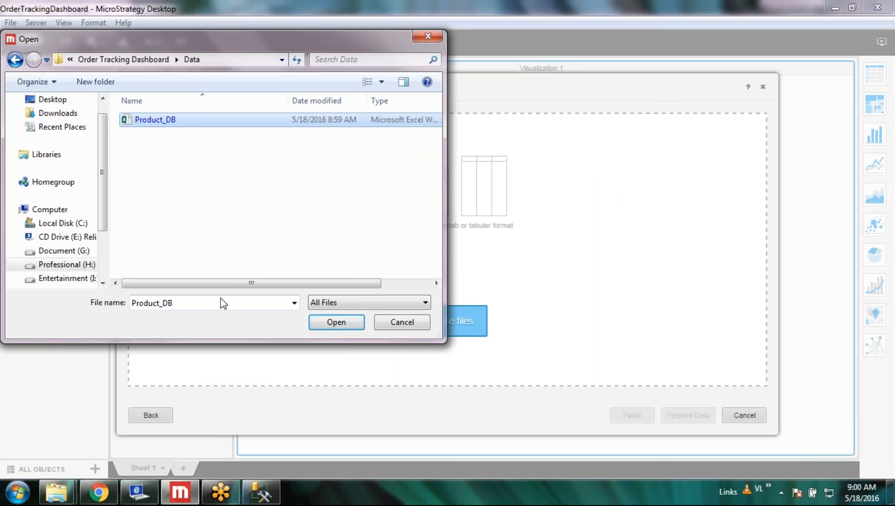
click(336, 322)
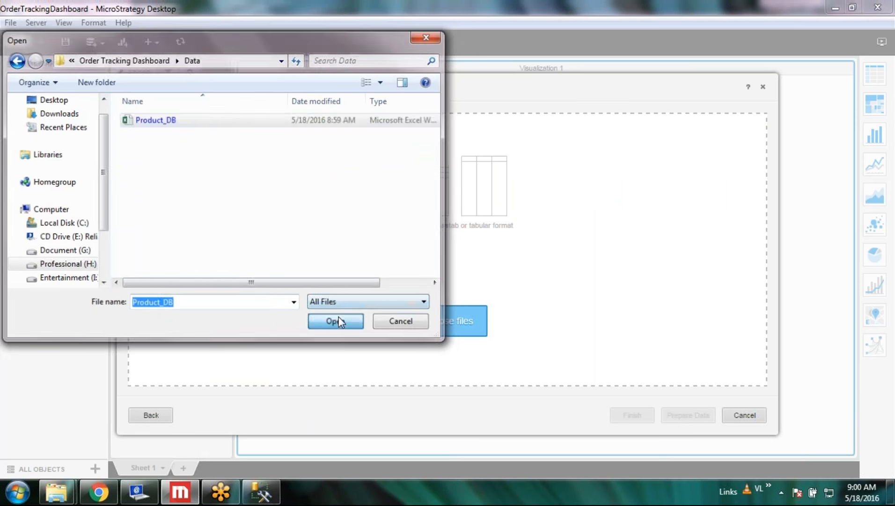
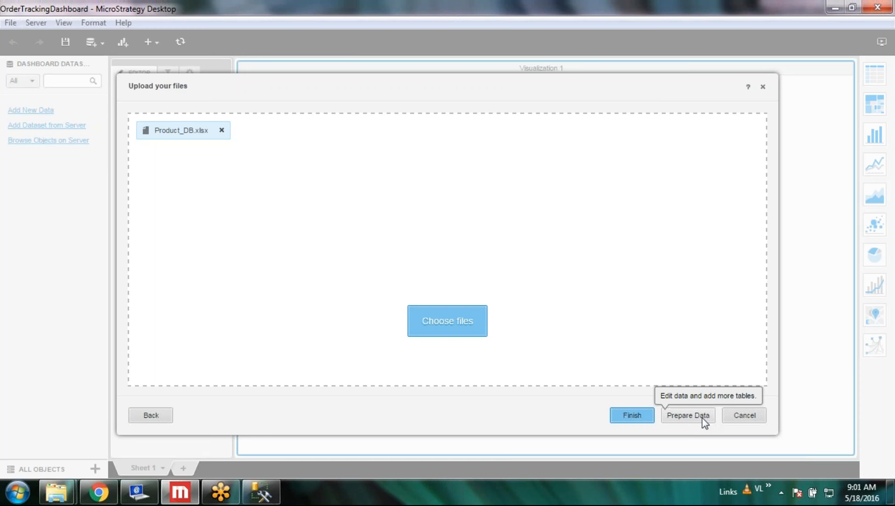
Prepare the Product_DB data with the CustomerMaster, ProductMaster and Transaction worksheets selected.
click(702, 418)
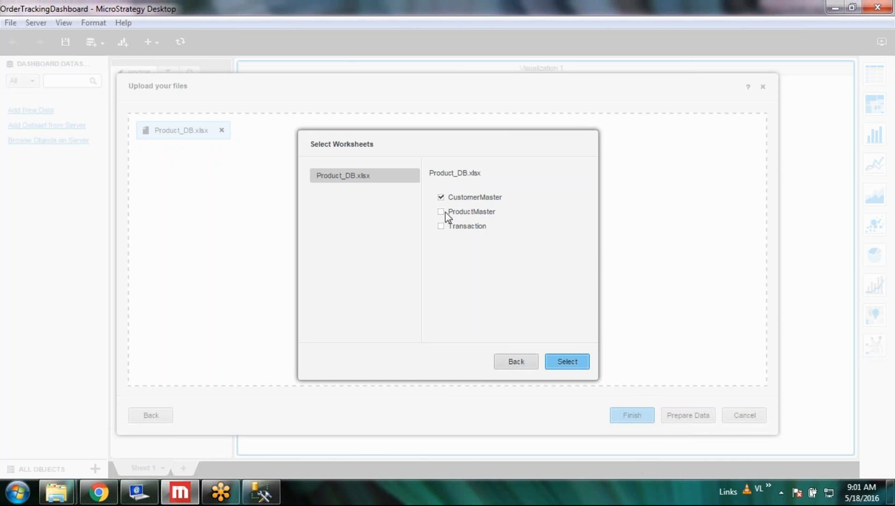
click(441, 227)
click(567, 363)
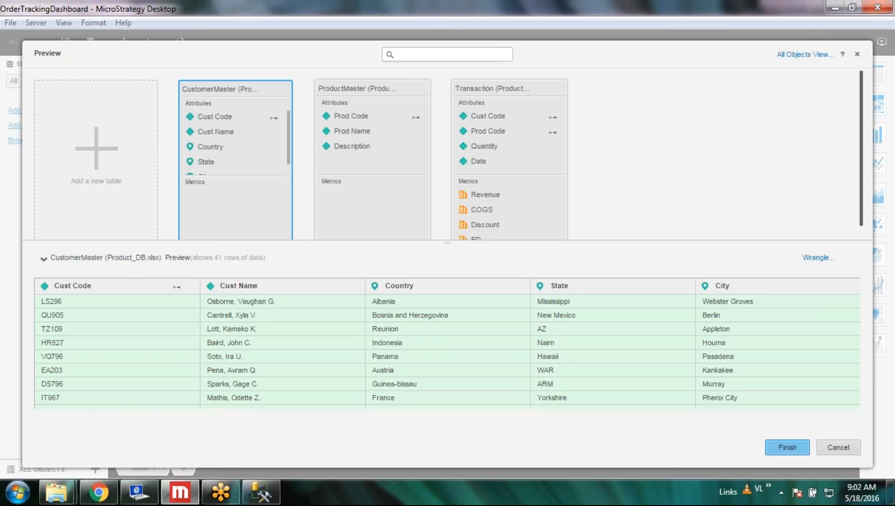
Enlarge the table area of the preview and rearrange the tables, with ProductMaster lower between CustomerMaster and Transaction.
drag(289, 146, 293, 115)
drag(673, 241, 681, 281)
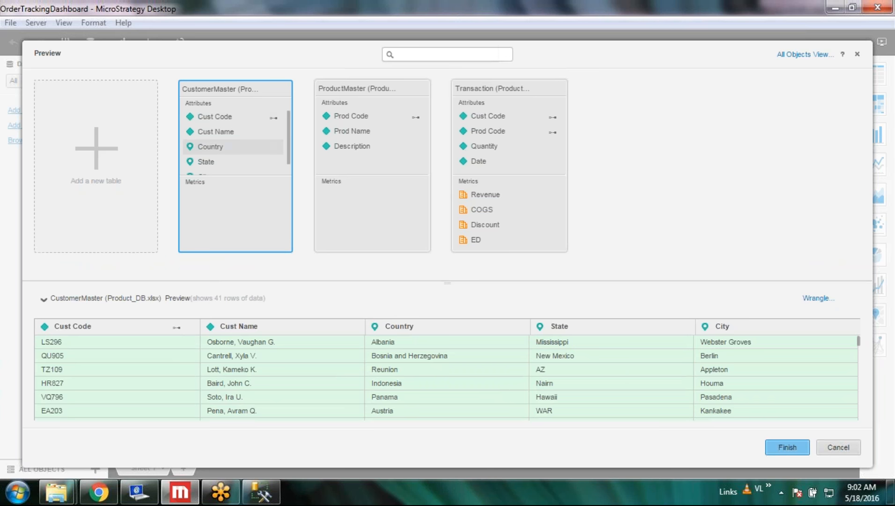
scroll(275, 125, down, 1)
scroll(276, 124, up, 1)
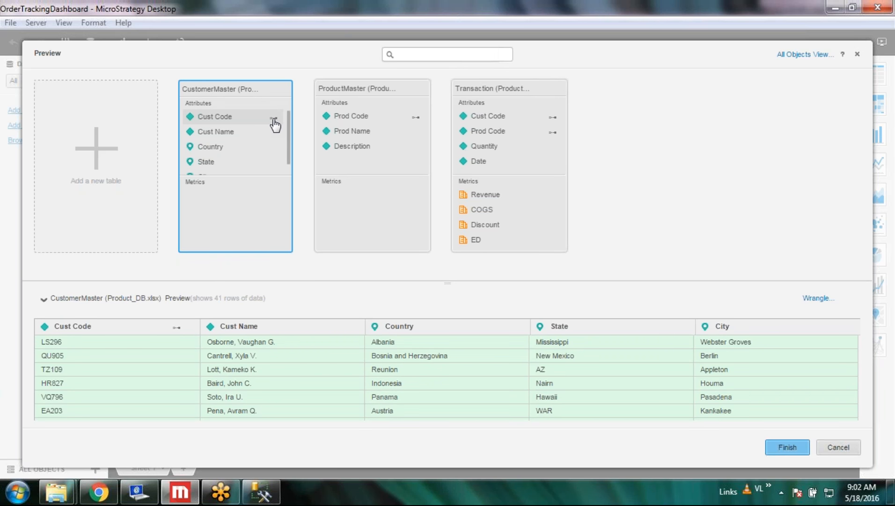
drag(561, 91, 708, 93)
drag(388, 86, 472, 141)
drag(703, 94, 634, 88)
drag(458, 144, 437, 139)
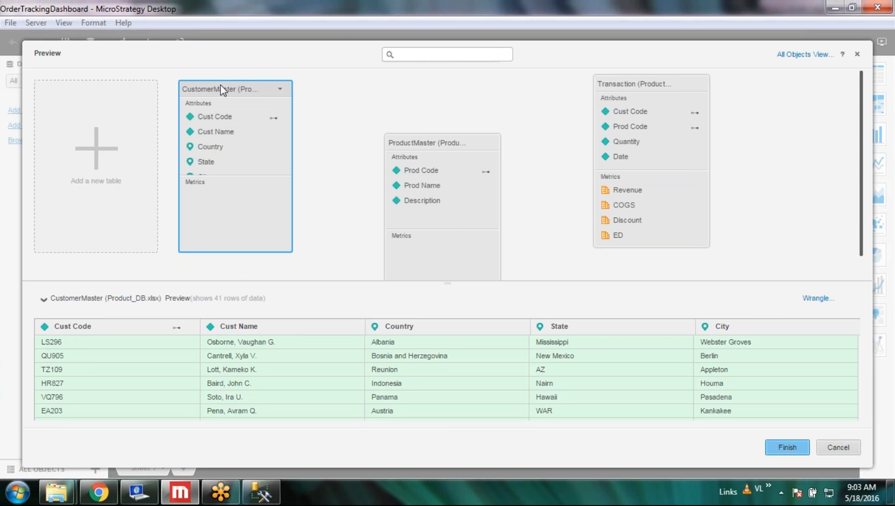
Examine how Cust Code and Prod Code link the CustomerMaster and ProductMaster tables to the Transaction table.
click(640, 84)
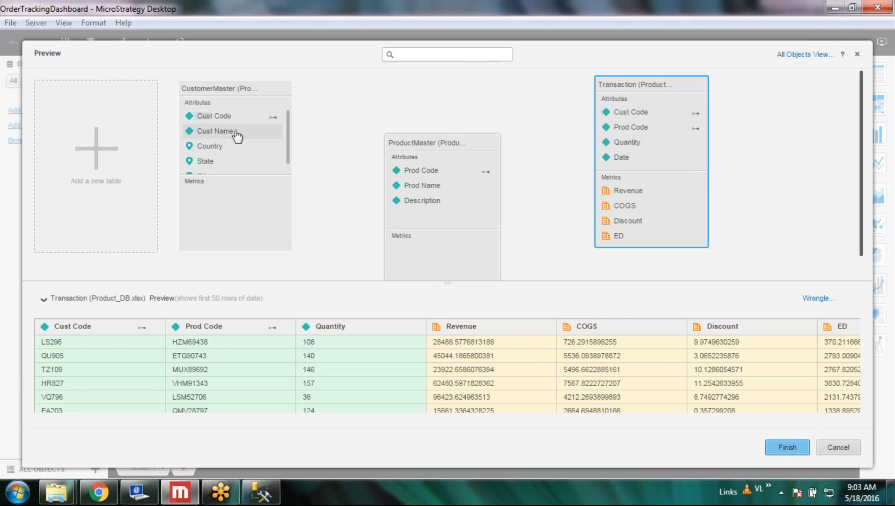
click(272, 123)
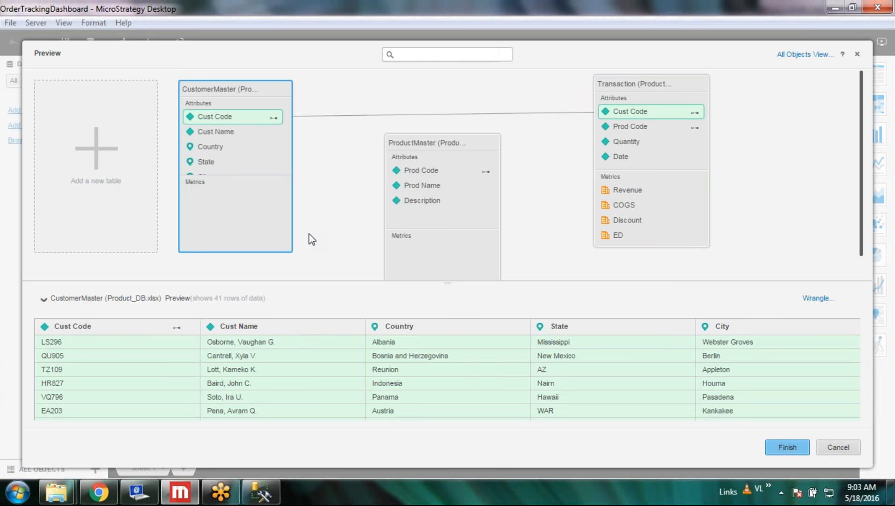
click(474, 177)
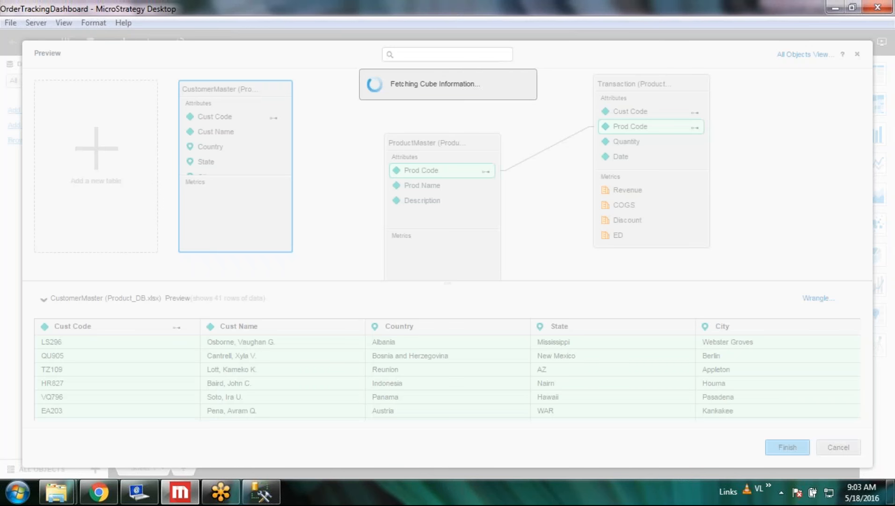
click(474, 177)
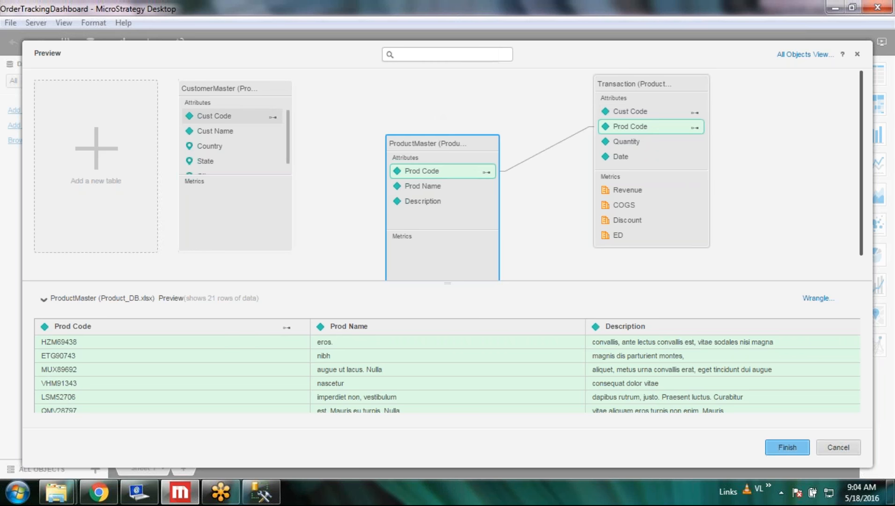
click(242, 117)
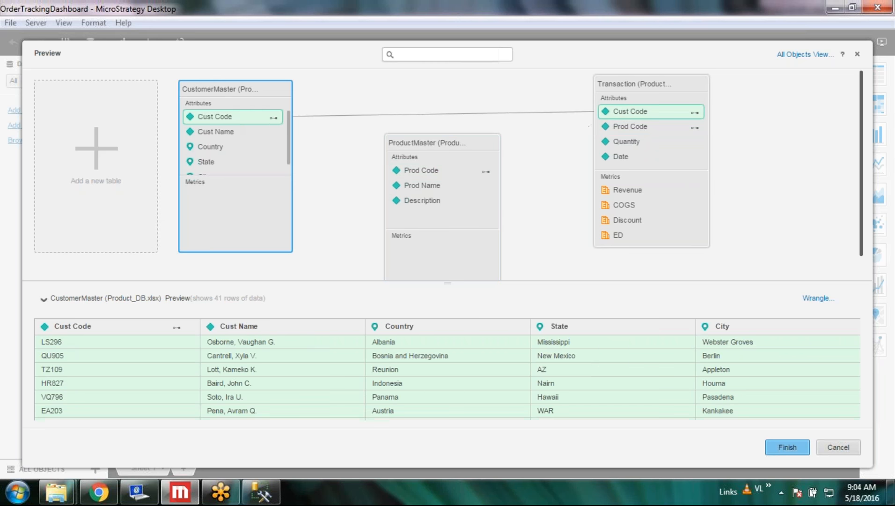
click(426, 175)
Move ProductMaster slightly closer to CustomerMaster, review the customer attributes, and select CustomerMaster to preview its data.
mouse_move(440, 142)
mouse_down()
mouse_move(418, 145)
mouse_move(425, 134)
mouse_up()
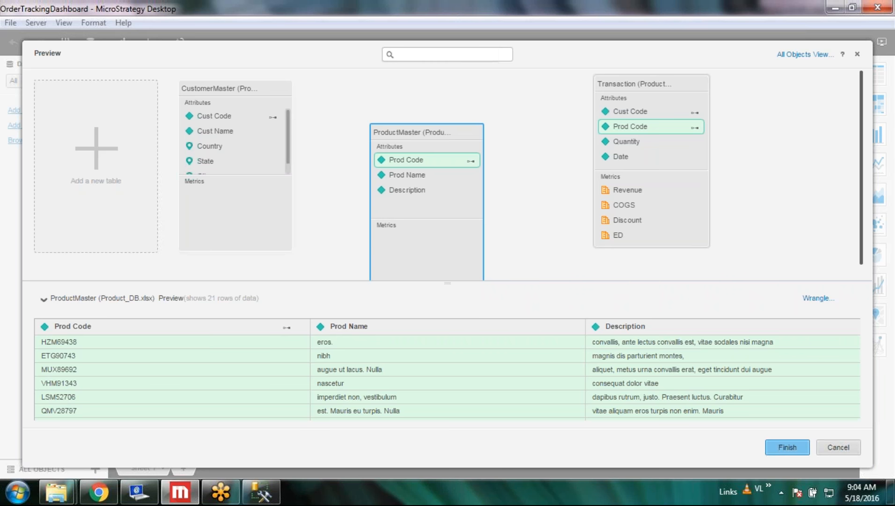
scroll(290, 120, down, 1)
scroll(218, 162, up, 1)
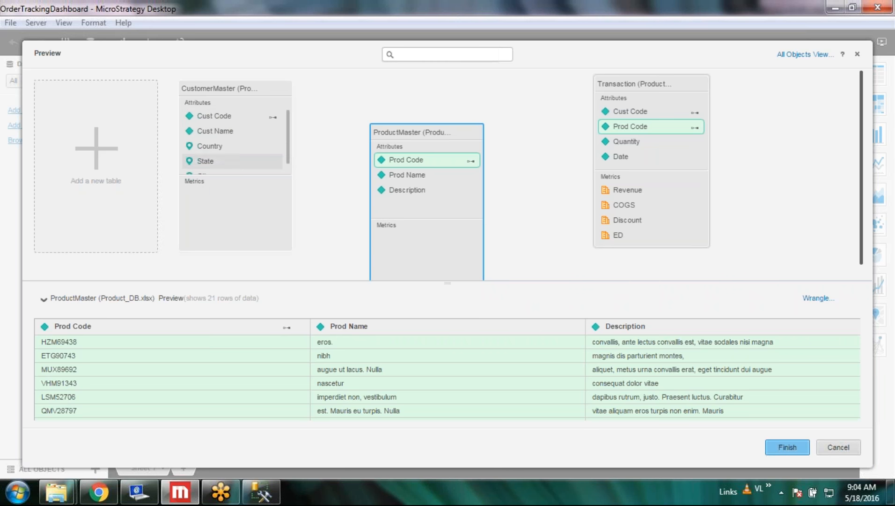
scroll(230, 150, down, 1)
scroll(230, 151, up, 1)
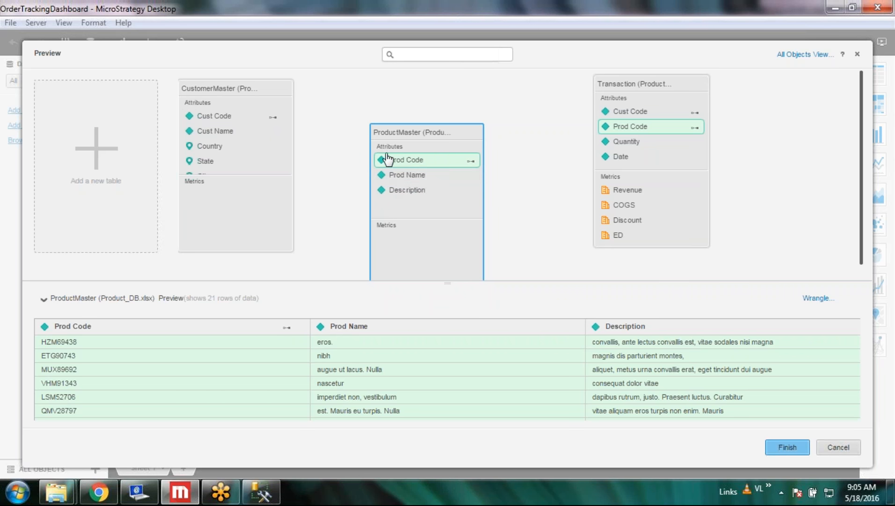
scroll(216, 145, down, 2)
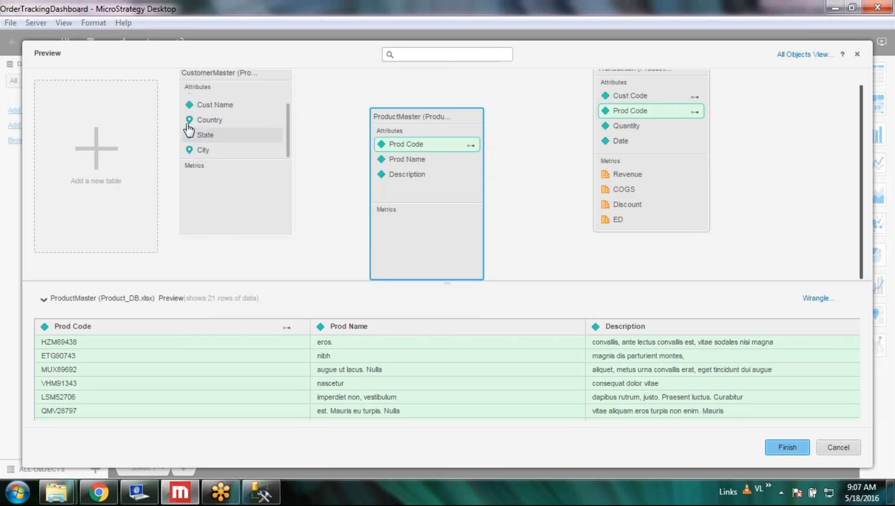
scroll(189, 126, up, 2)
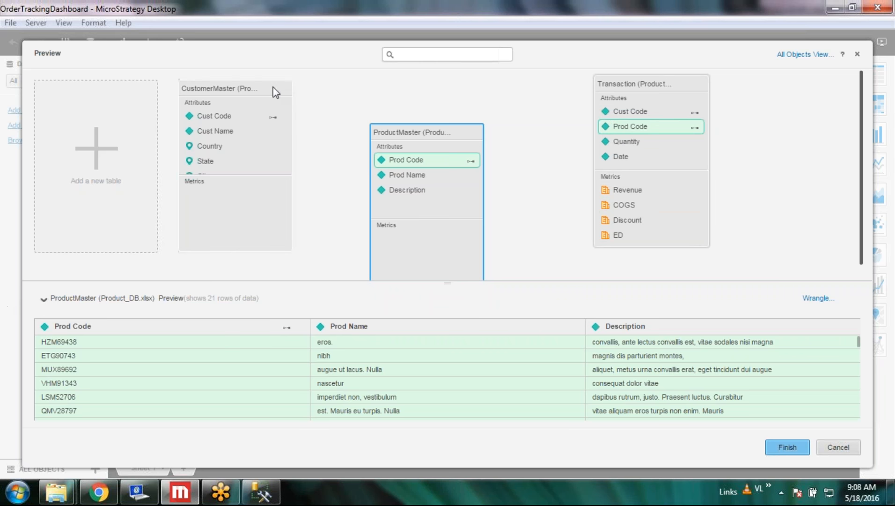
click(230, 89)
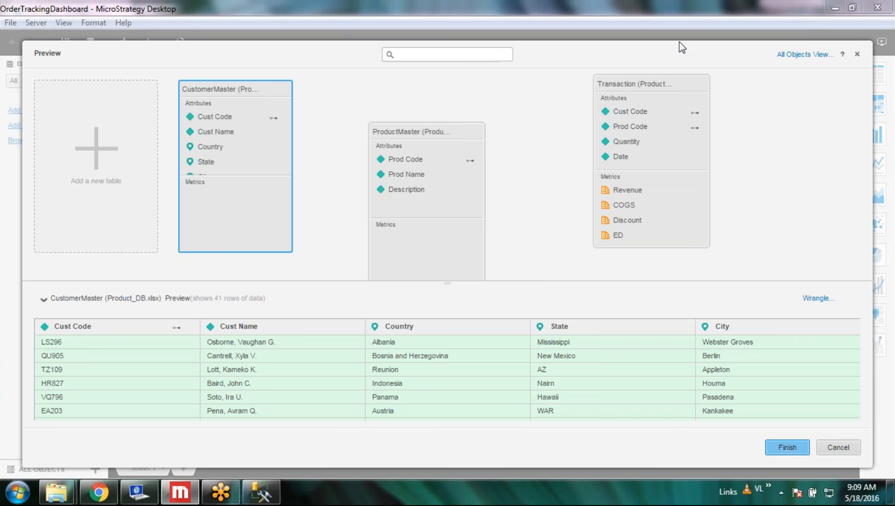
Draw red vertical and horizontal axes over the screen, label them Y and X, and mark the origin with circled zeros.
key(ctrl+2)
mouse_move(341, 89)
mouse_down()
mouse_move(330, 345)
mouse_move(762, 347)
mouse_up()
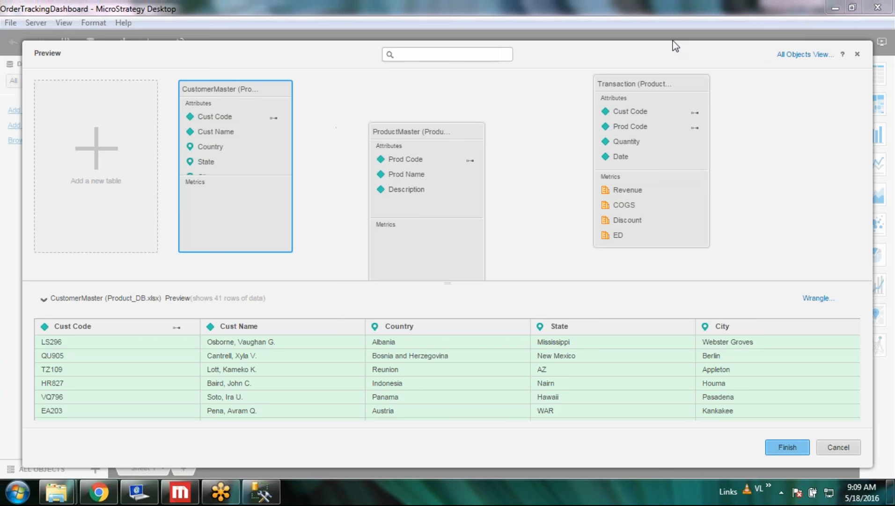
key(ctrl+2)
mouse_move(322, 96)
mouse_down()
mouse_move(324, 377)
mouse_move(430, 376)
mouse_up()
drag(498, 376, 792, 377)
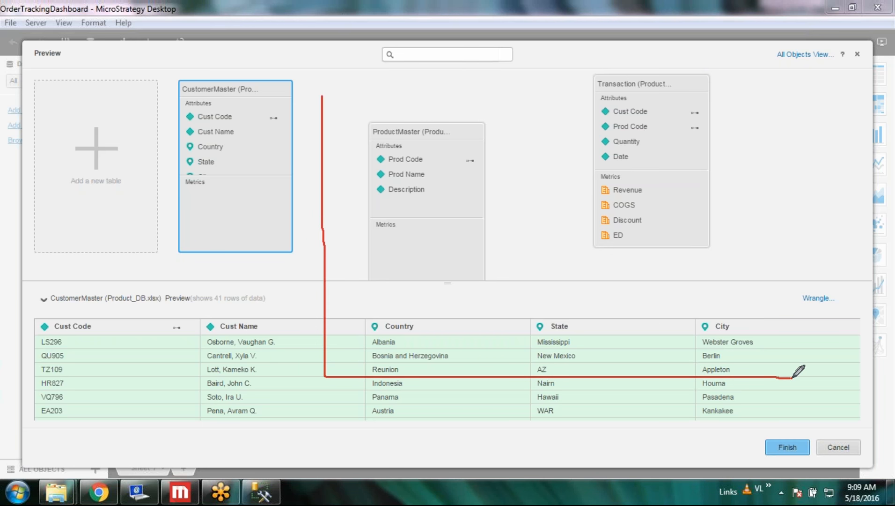
mouse_move(795, 384)
mouse_down()
mouse_move(806, 398)
mouse_move(783, 407)
mouse_up()
mouse_move(296, 101)
mouse_down()
mouse_move(305, 104)
mouse_move(299, 125)
mouse_up()
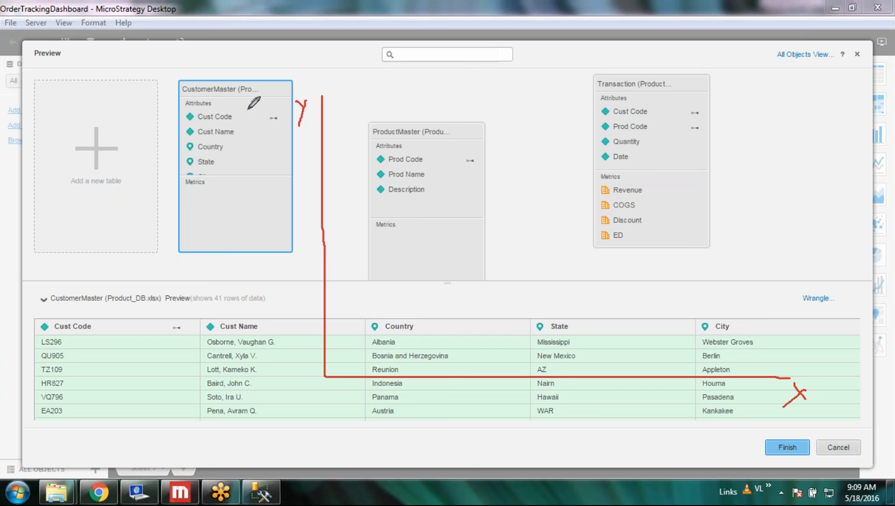
mouse_move(281, 382)
mouse_down()
mouse_move(284, 396)
mouse_move(321, 397)
mouse_move(320, 387)
mouse_up()
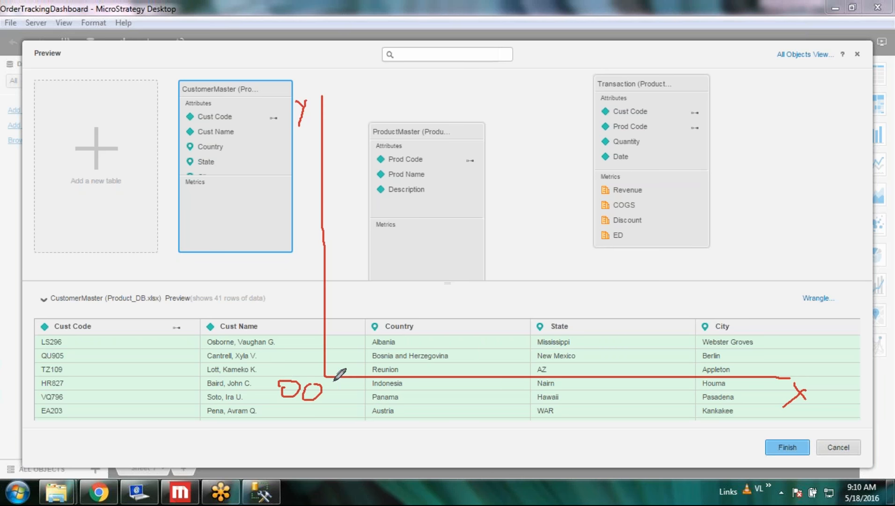
drag(266, 378, 381, 382)
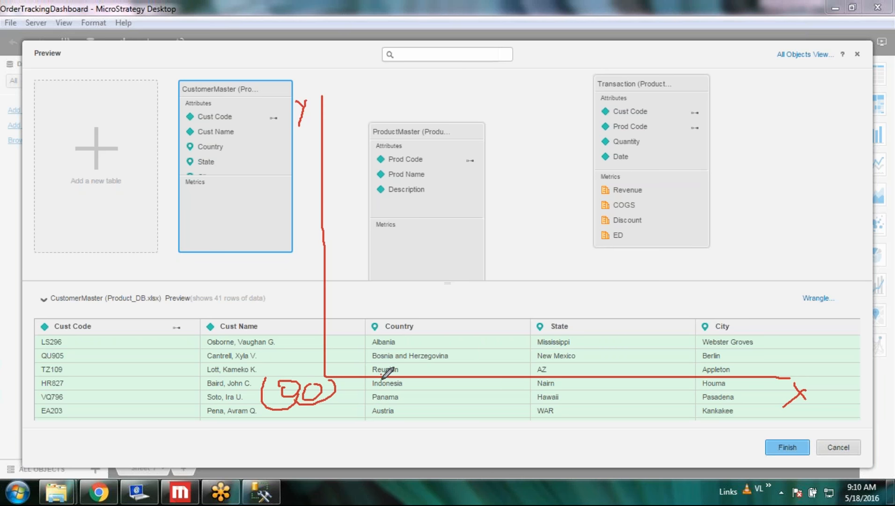
Draw tick marks along the sketched axes and label the first four horizontal ticks S1, S2, S3 and S4.
drag(444, 371, 444, 386)
mouse_move(499, 373)
mouse_down()
mouse_move(501, 384)
mouse_move(550, 382)
mouse_up()
drag(608, 373, 610, 382)
drag(665, 373, 666, 387)
drag(735, 374, 737, 380)
mouse_move(375, 393)
mouse_down()
mouse_move(357, 414)
mouse_move(430, 407)
mouse_move(418, 418)
mouse_move(456, 429)
mouse_up()
mouse_move(502, 405)
mouse_down()
mouse_move(477, 427)
mouse_move(491, 442)
mouse_move(477, 448)
mouse_up()
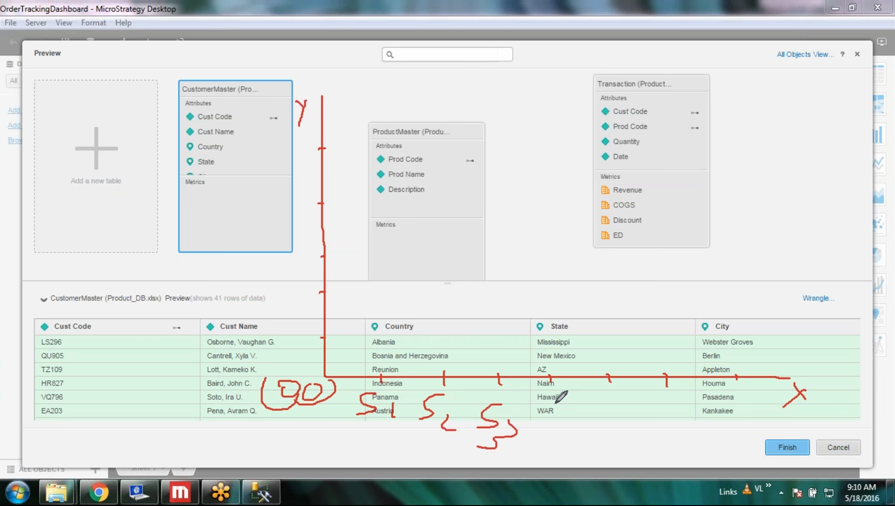
mouse_move(558, 396)
mouse_down()
mouse_move(544, 426)
mouse_move(577, 423)
mouse_up()
drag(575, 415, 576, 430)
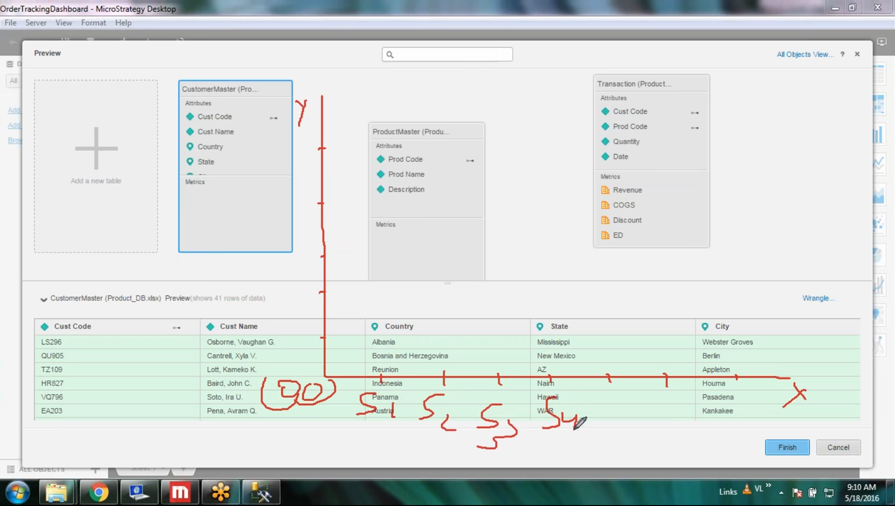
Write an increasing scale of 100, 500, 1000 and 10K beside the Y axis and draw a check mark inside the chart.
mouse_move(282, 336)
mouse_down()
mouse_move(282, 352)
mouse_move(293, 354)
mouse_move(291, 341)
mouse_move(313, 339)
mouse_up()
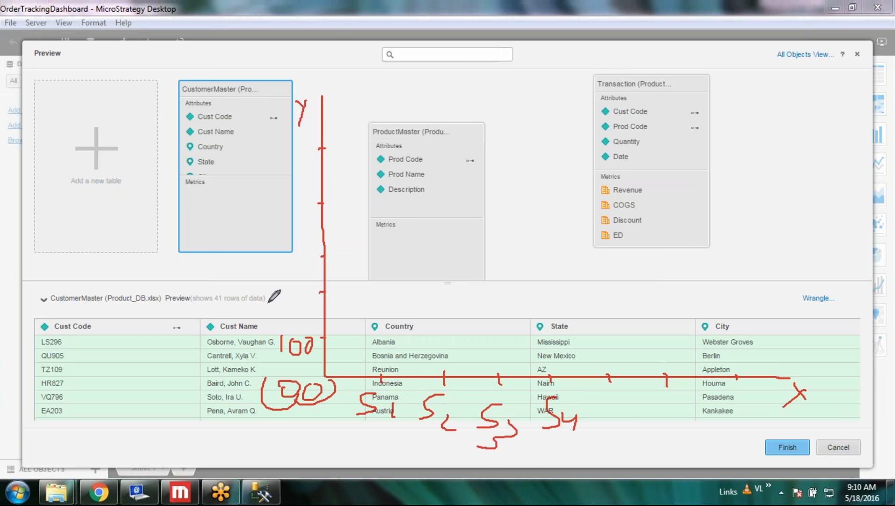
mouse_move(274, 287)
mouse_down()
mouse_move(264, 309)
mouse_move(313, 293)
mouse_up()
mouse_move(272, 238)
mouse_down()
mouse_move(272, 253)
mouse_move(312, 246)
mouse_up()
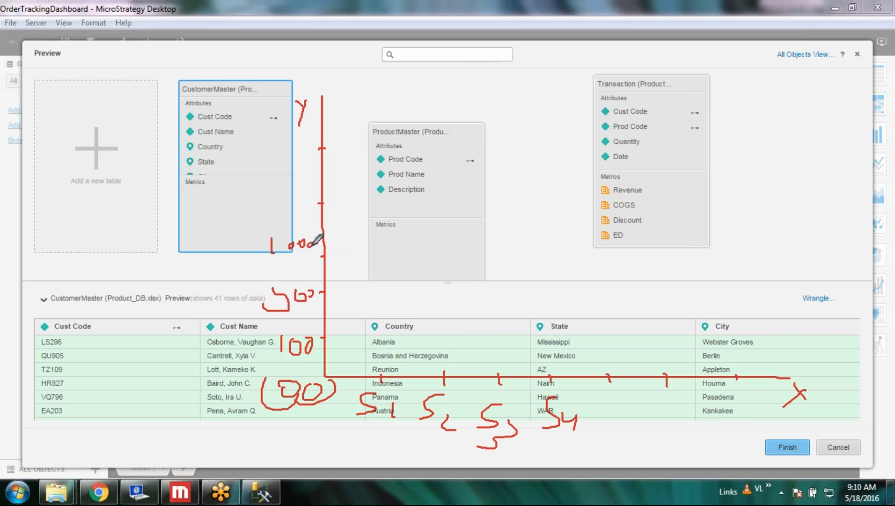
mouse_move(268, 201)
mouse_down()
mouse_move(268, 213)
mouse_move(308, 202)
mouse_move(311, 214)
mouse_up()
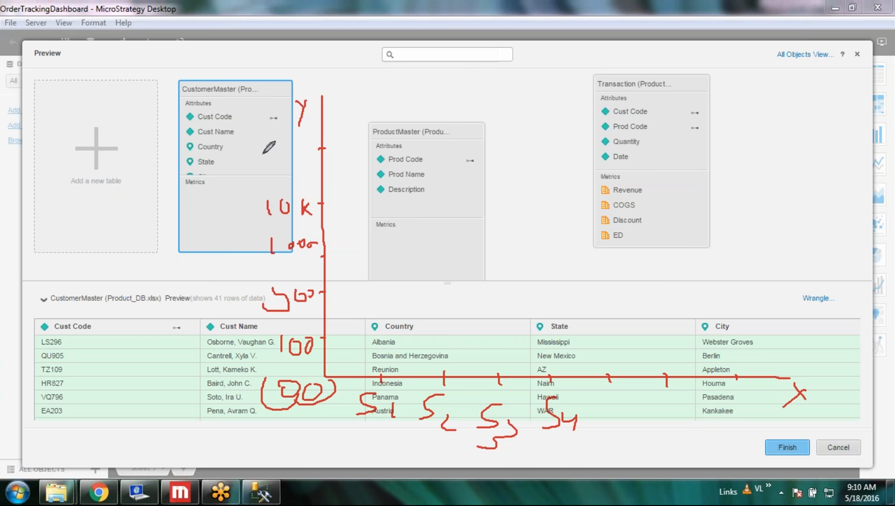
mouse_move(267, 150)
mouse_down()
mouse_move(267, 157)
mouse_move(314, 155)
mouse_up()
mouse_move(372, 202)
mouse_down()
mouse_move(378, 209)
mouse_move(397, 197)
mouse_up()
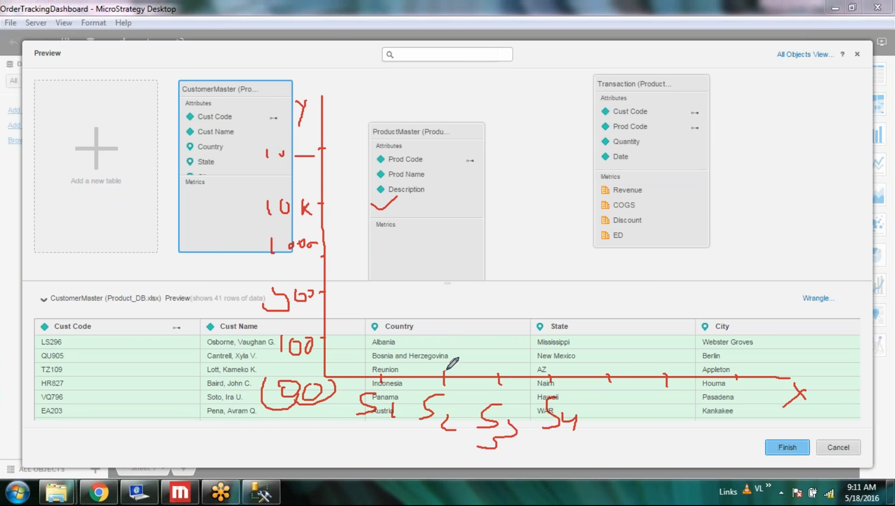
Draw the remaining check marks at different heights and drop vertical lines from all four marks to the X axis above S1 to S4.
drag(430, 240, 442, 233)
mouse_move(489, 156)
mouse_down()
mouse_move(494, 171)
mouse_move(510, 154)
mouse_up()
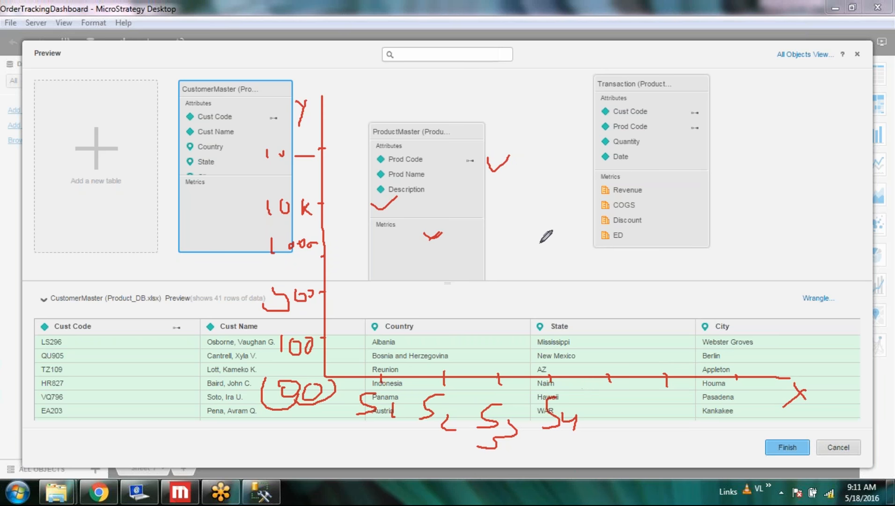
mouse_move(534, 205)
mouse_down()
mouse_move(544, 195)
mouse_move(538, 201)
mouse_up()
drag(382, 209, 380, 375)
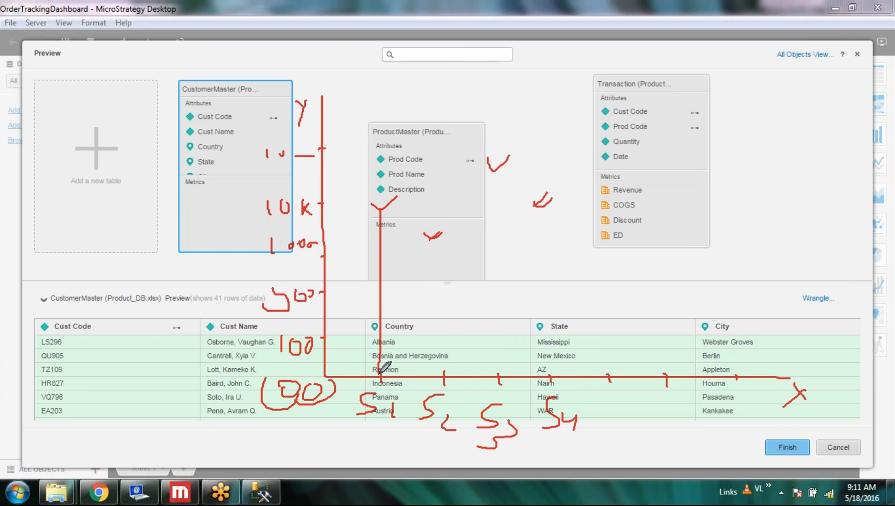
drag(434, 238, 437, 370)
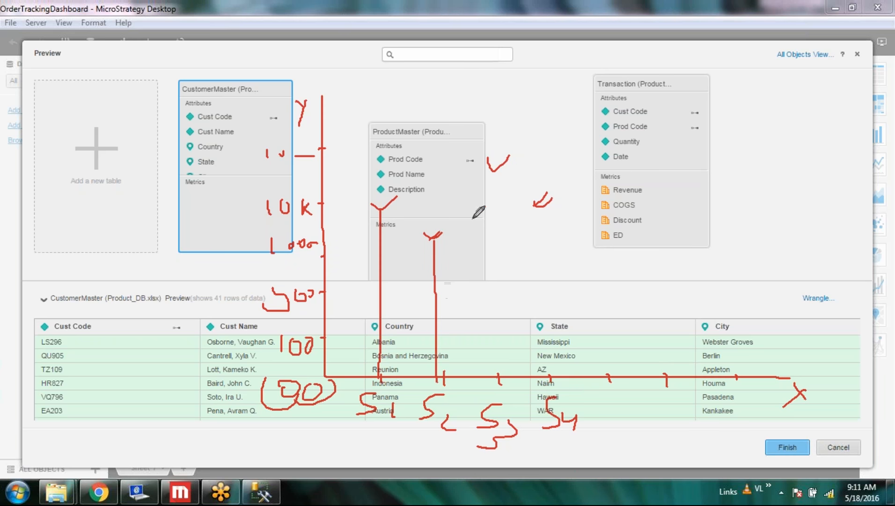
drag(496, 168, 496, 377)
drag(544, 207, 542, 377)
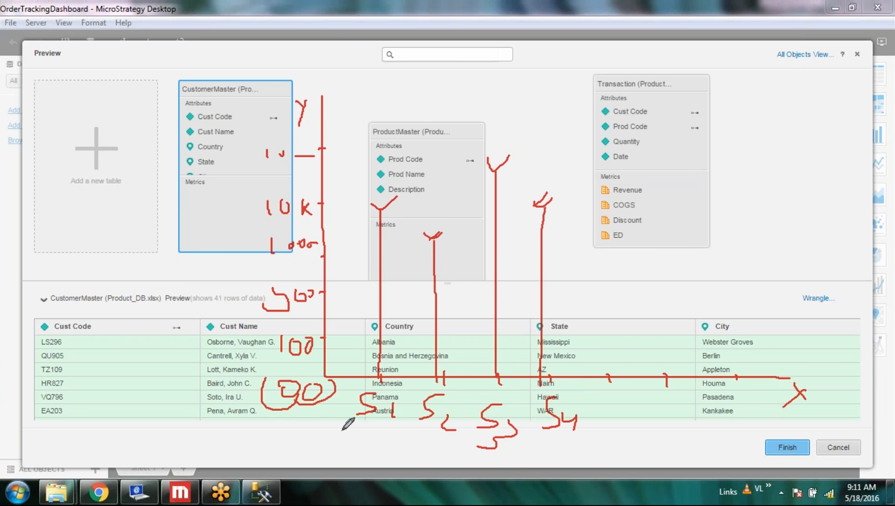
Draw a horizontal line beneath the X axis labels and a vertical line beside the Y scale, and clear all the red annotations.
drag(322, 428, 803, 428)
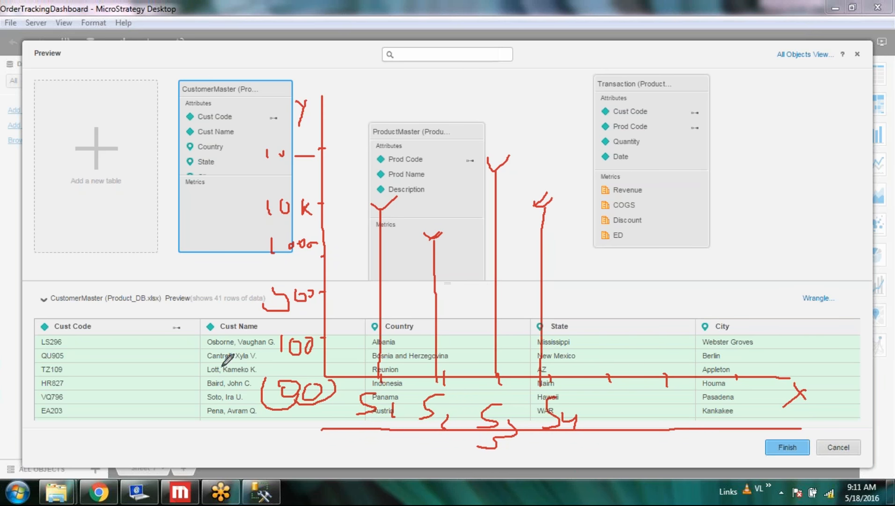
drag(252, 395, 256, 100)
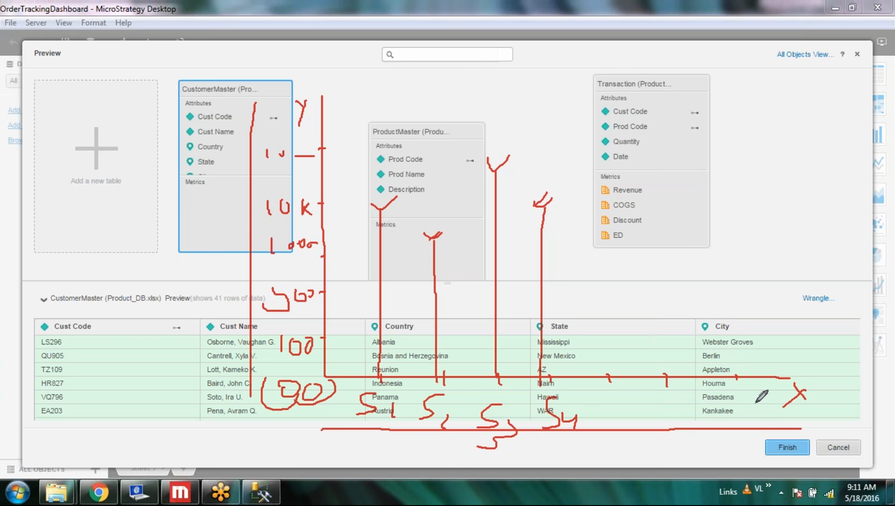
click(759, 49)
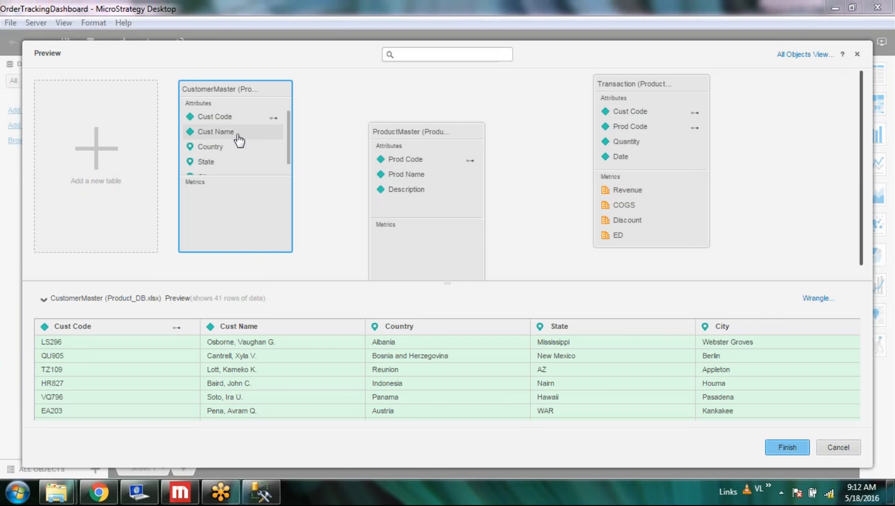
Highlight the Prod Code link between ProductMaster and Transaction, preview both tables, and select Prod Name.
click(445, 161)
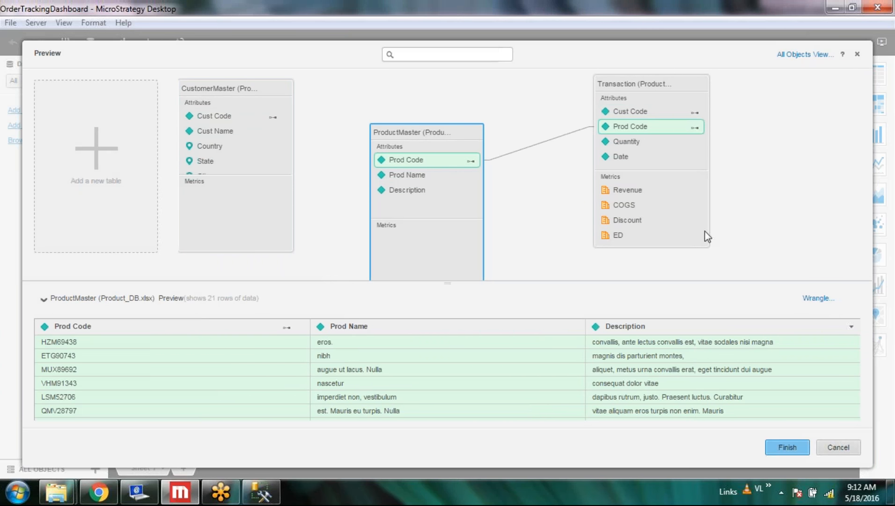
click(674, 133)
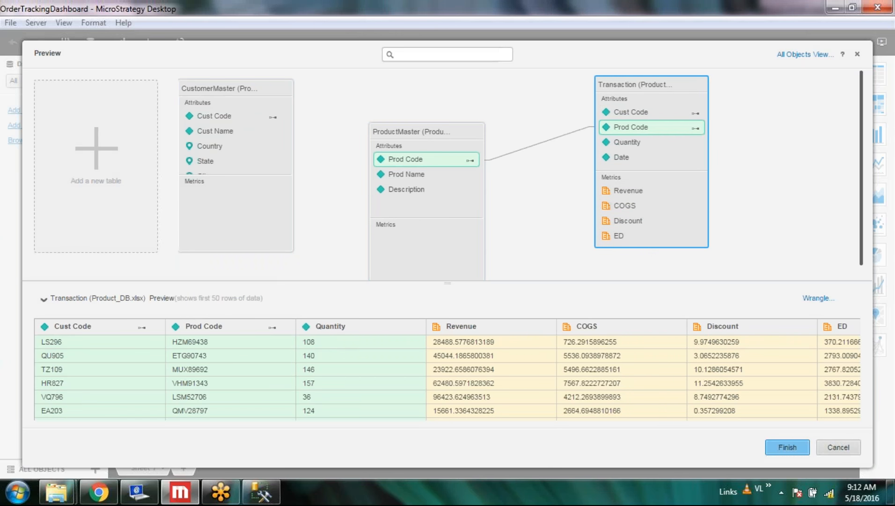
click(431, 178)
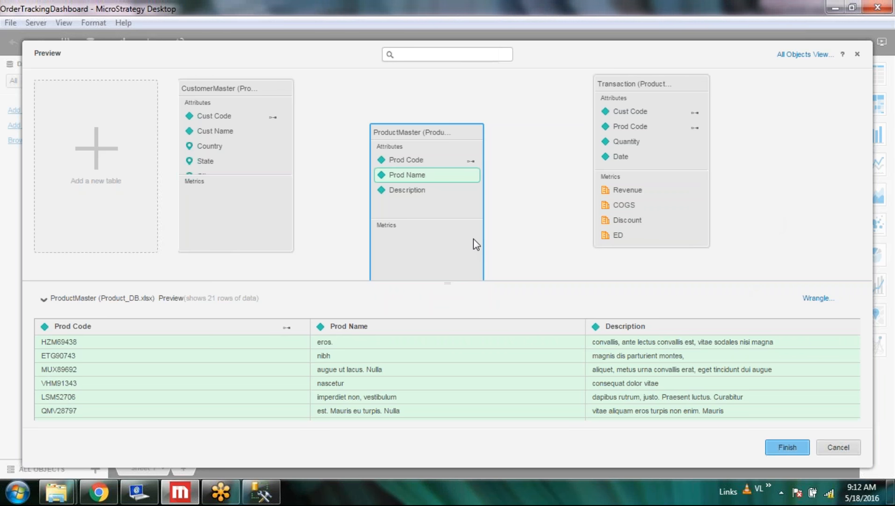
Highlight the Cust Code link from CustomerMaster to Transaction and go through the customer Country, State and City attributes.
click(223, 147)
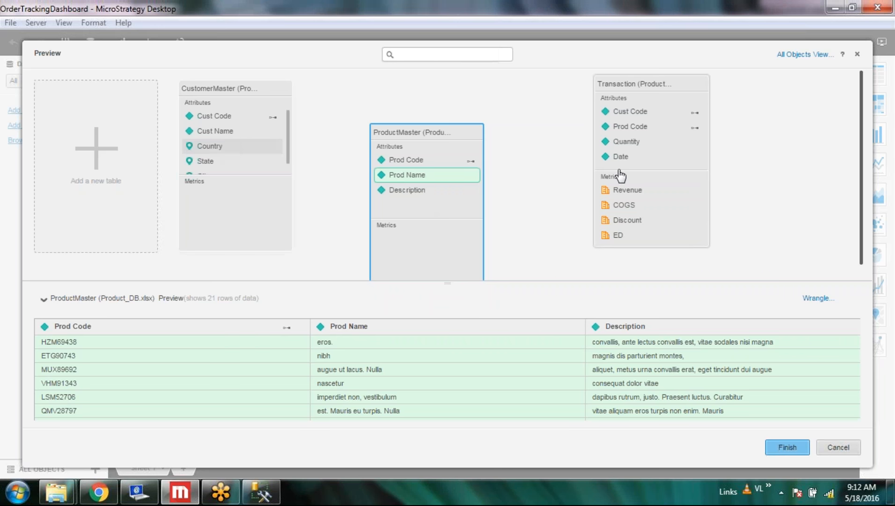
click(655, 198)
drag(254, 123, 682, 113)
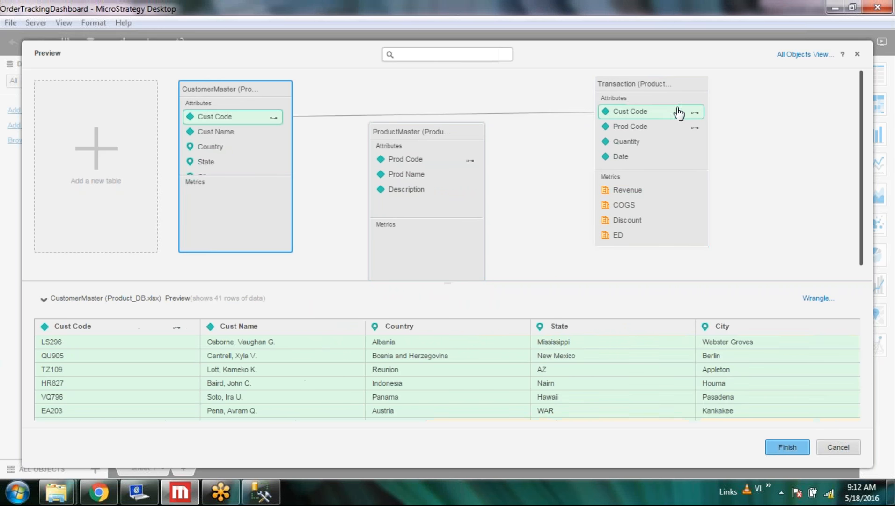
click(210, 148)
click(269, 165)
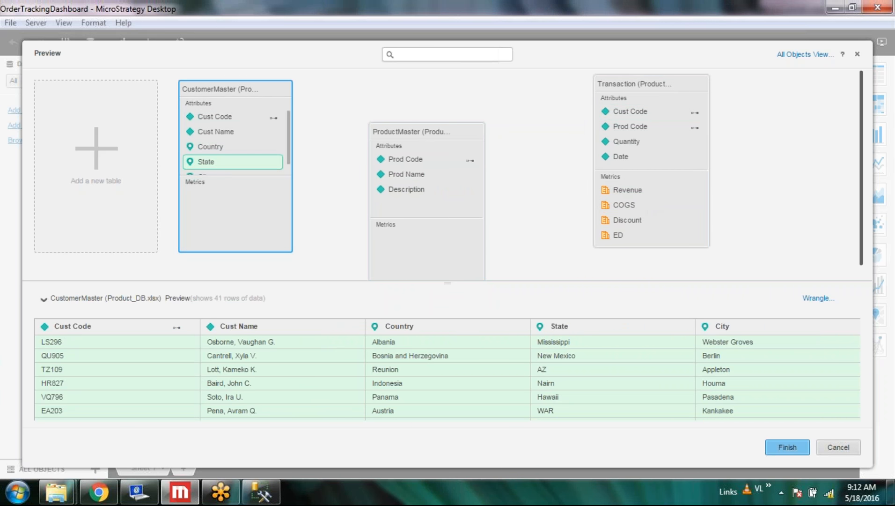
scroll(202, 155, down, 1)
click(202, 151)
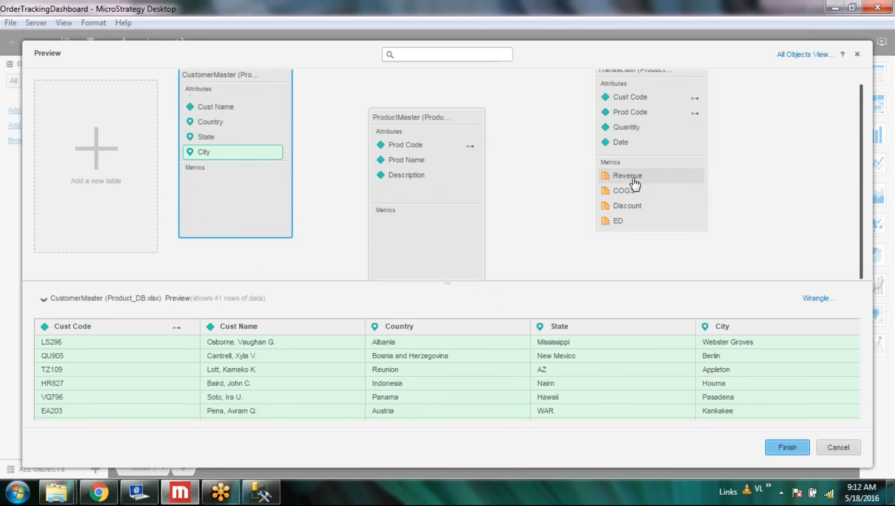
Trace how Prod Name in ProductMaster relates to Transaction's Revenue metric through the Prod Code link.
click(423, 160)
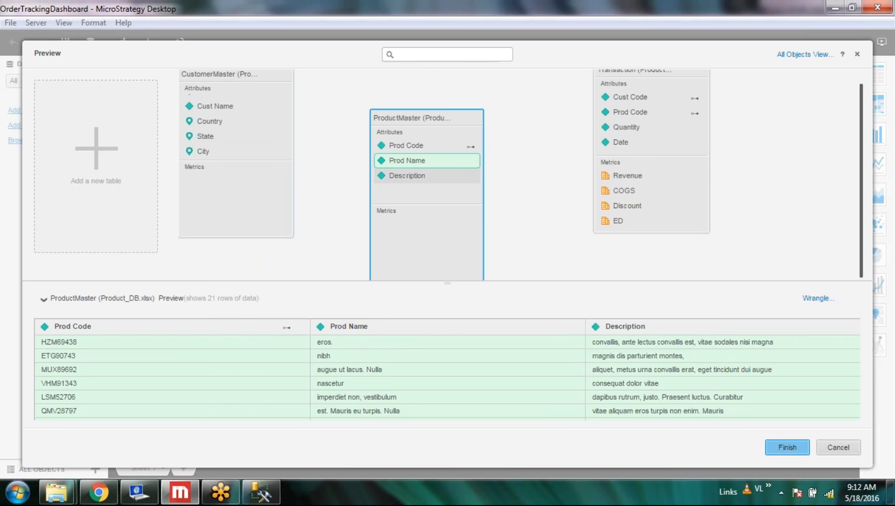
click(424, 149)
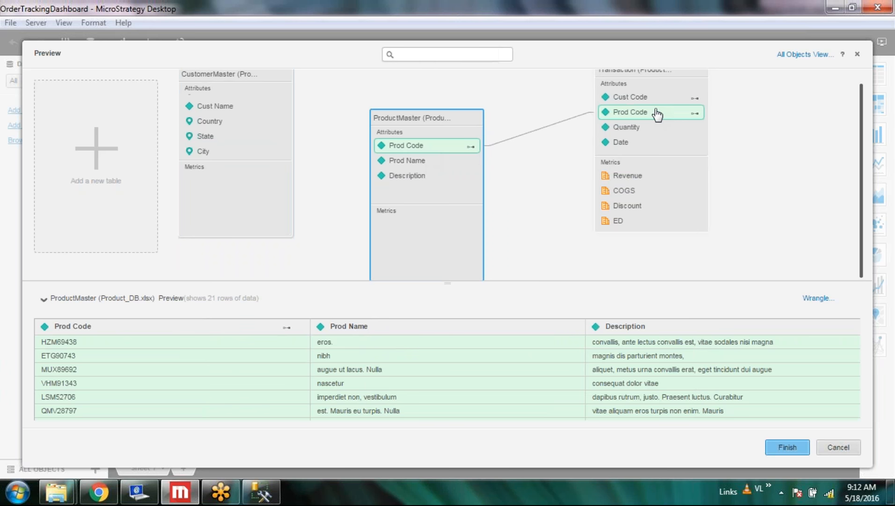
click(434, 161)
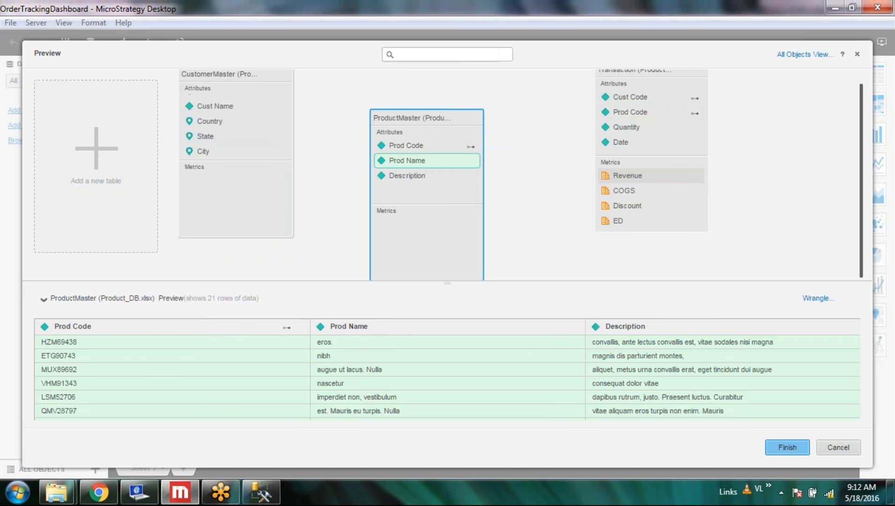
click(628, 175)
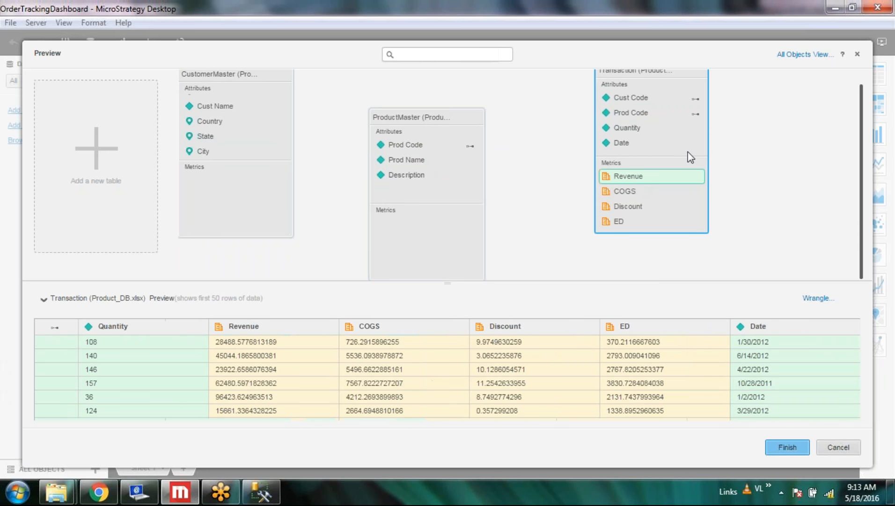
click(441, 150)
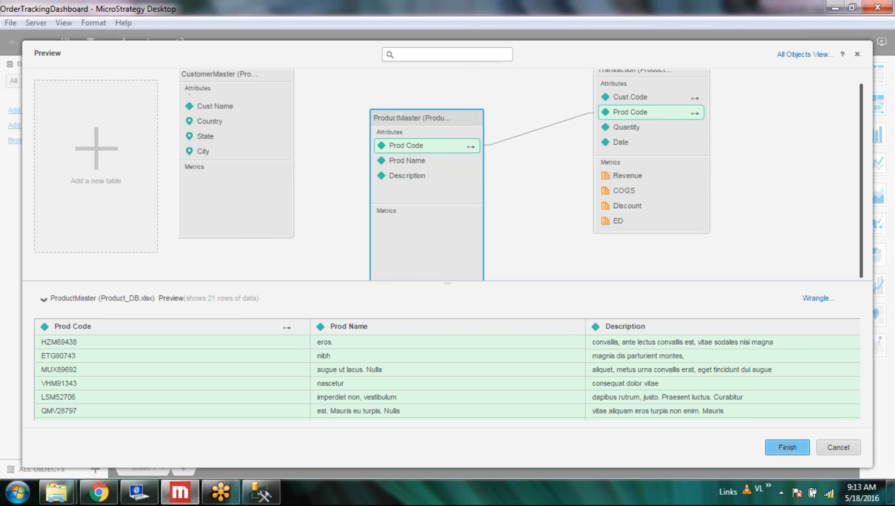
Trace how the CustomerMaster State attribute reaches the Transaction metrics through the shared Cust Code, previewing both tables in turn.
click(224, 136)
scroll(224, 136, up, 1)
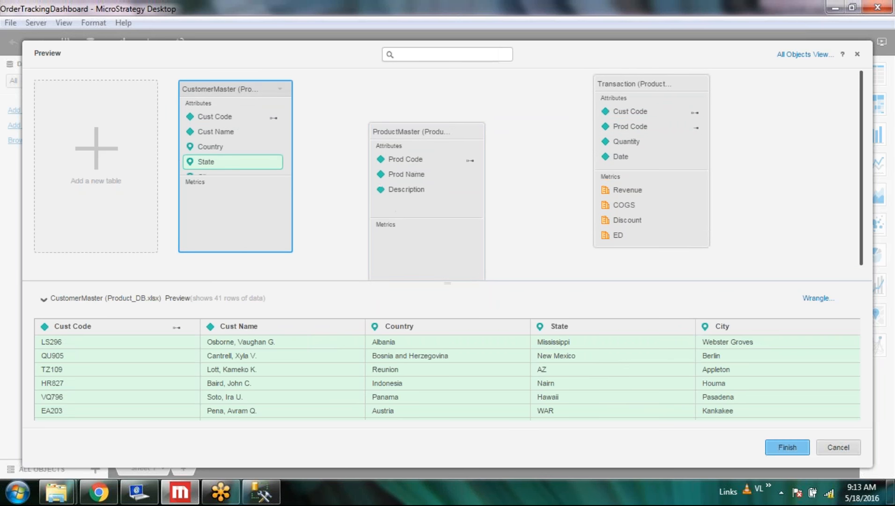
click(237, 118)
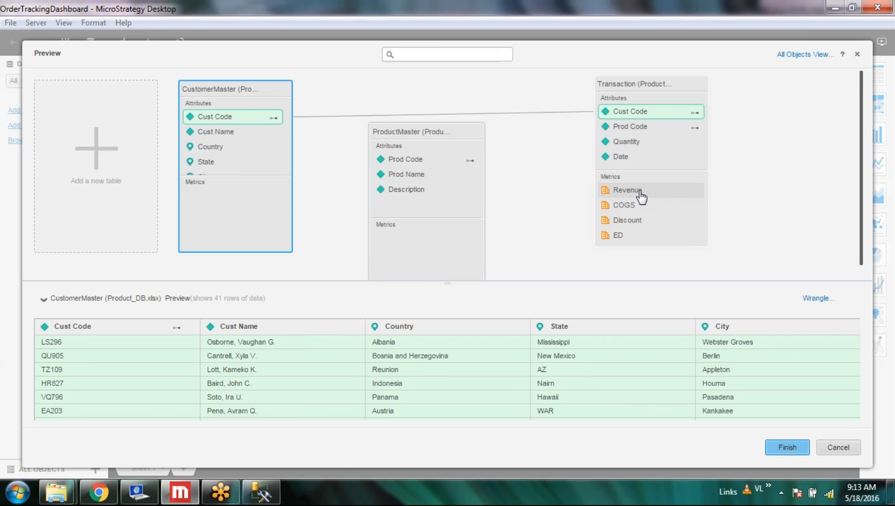
click(213, 165)
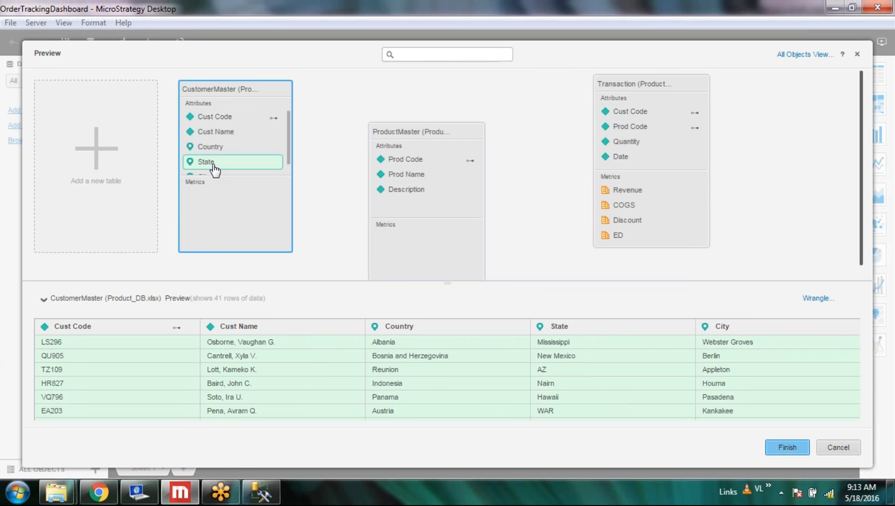
click(236, 122)
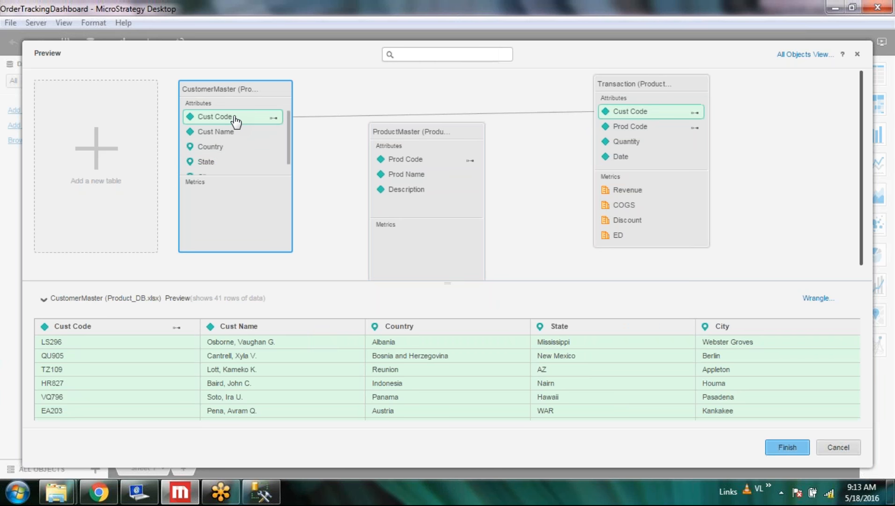
click(649, 121)
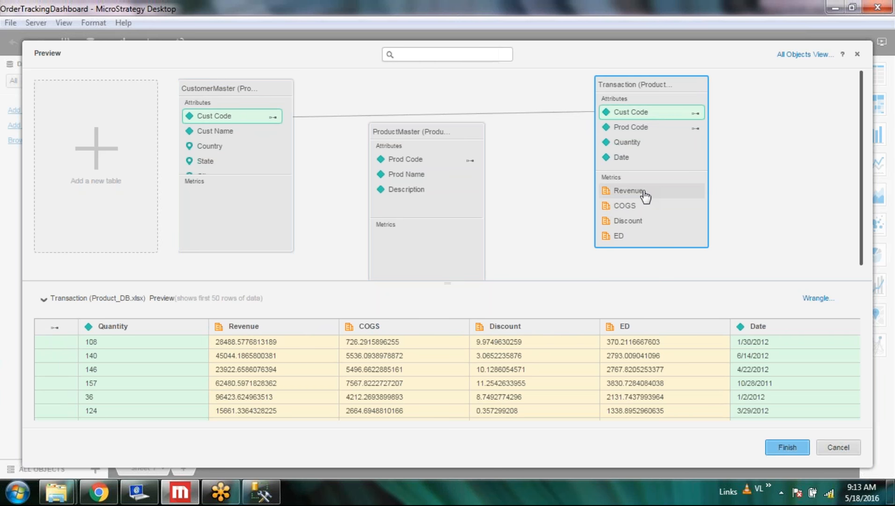
click(213, 165)
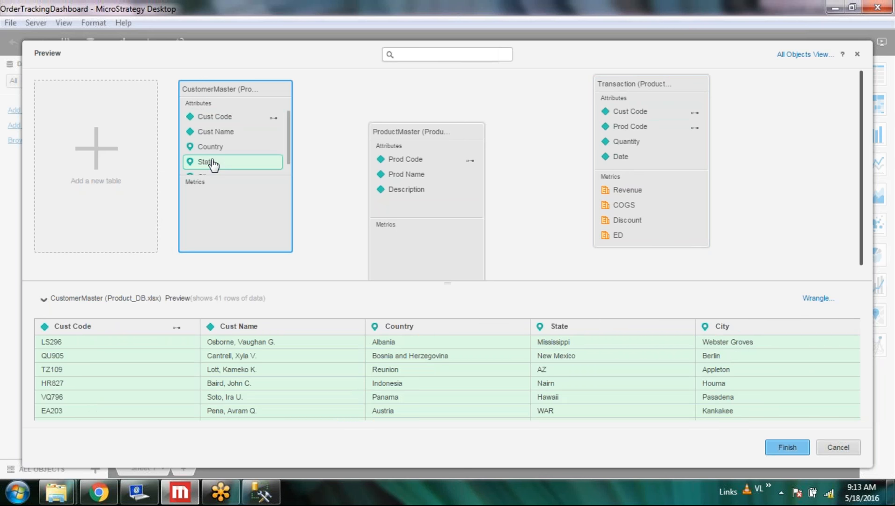
click(251, 117)
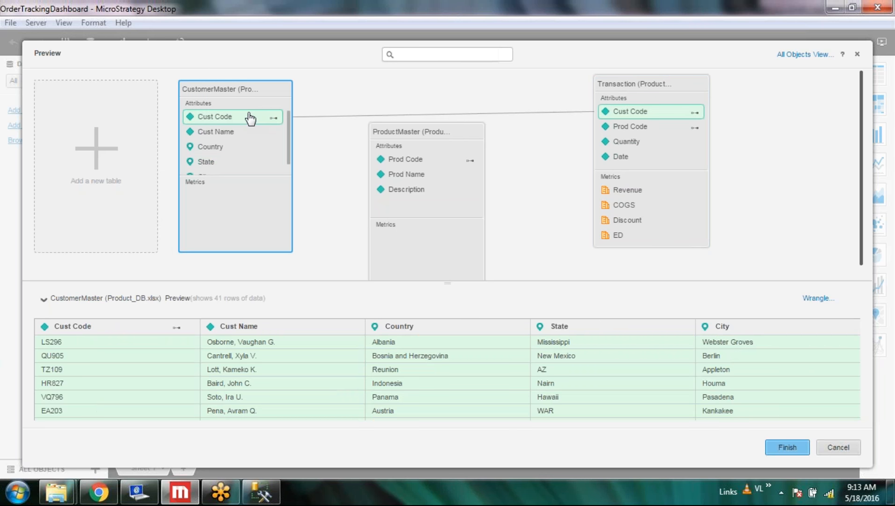
click(646, 113)
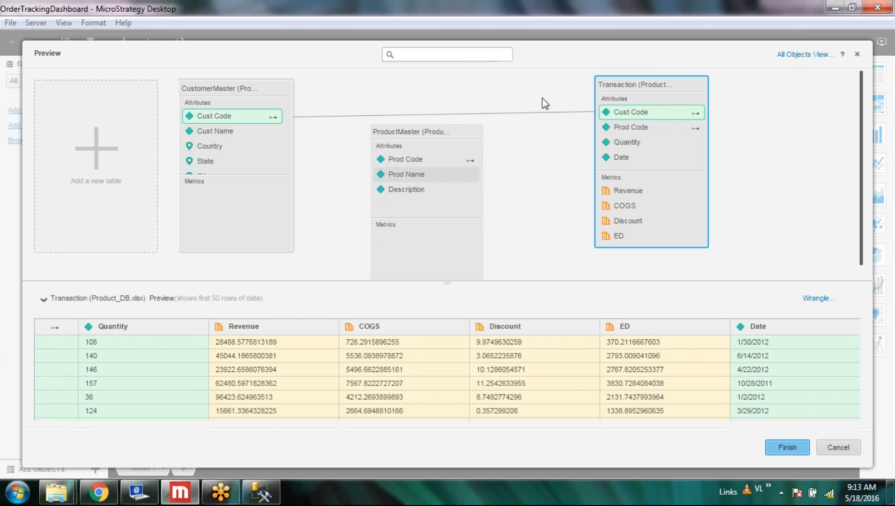
click(251, 116)
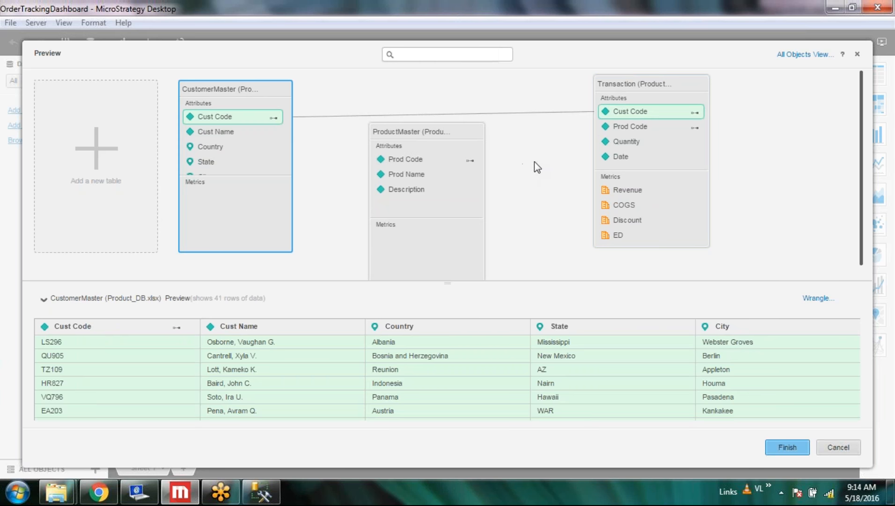
click(668, 114)
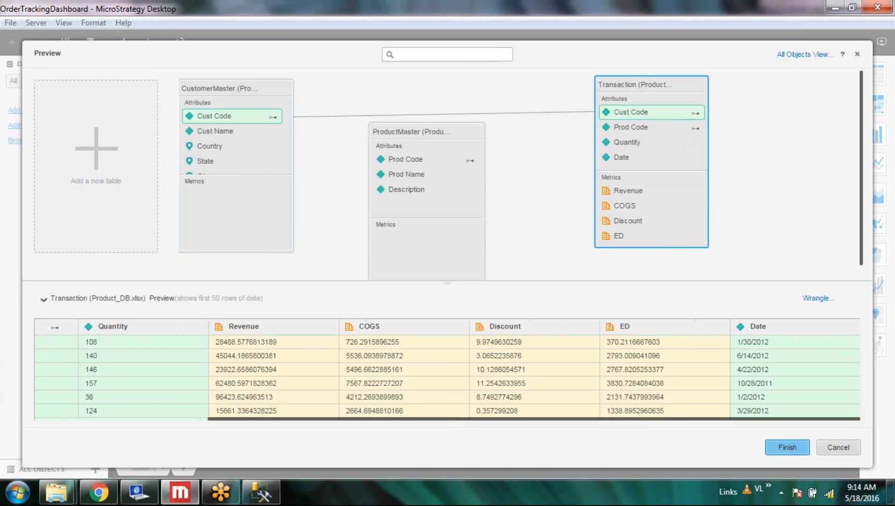
Highlight the Prod Code link from ProductMaster and view the options for its Description attribute without applying any.
click(432, 167)
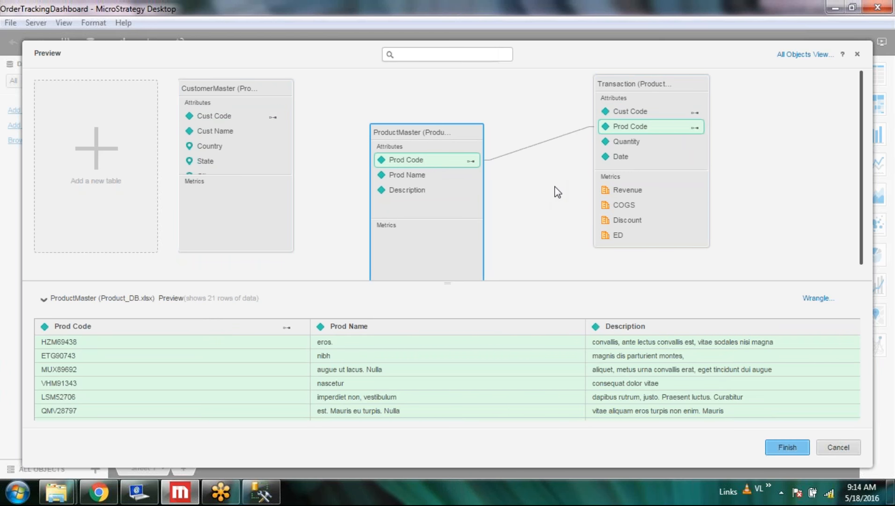
scroll(240, 143, down, 2)
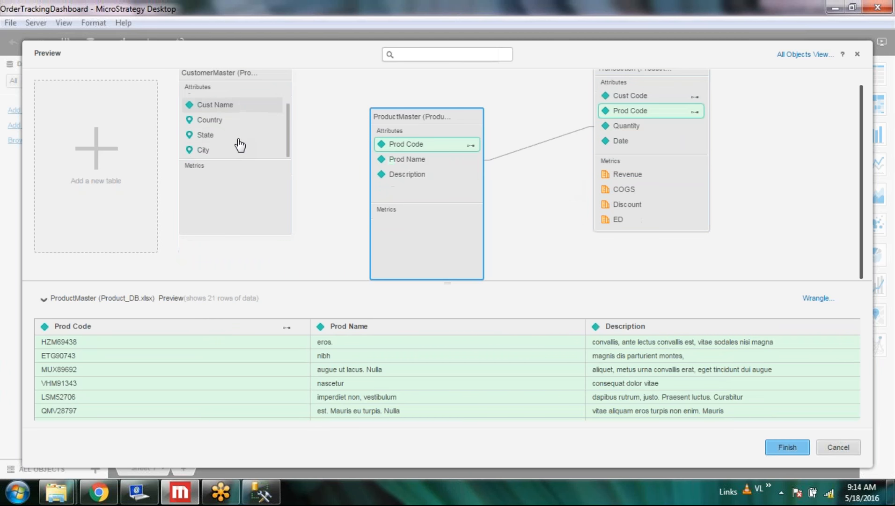
right_click(423, 181)
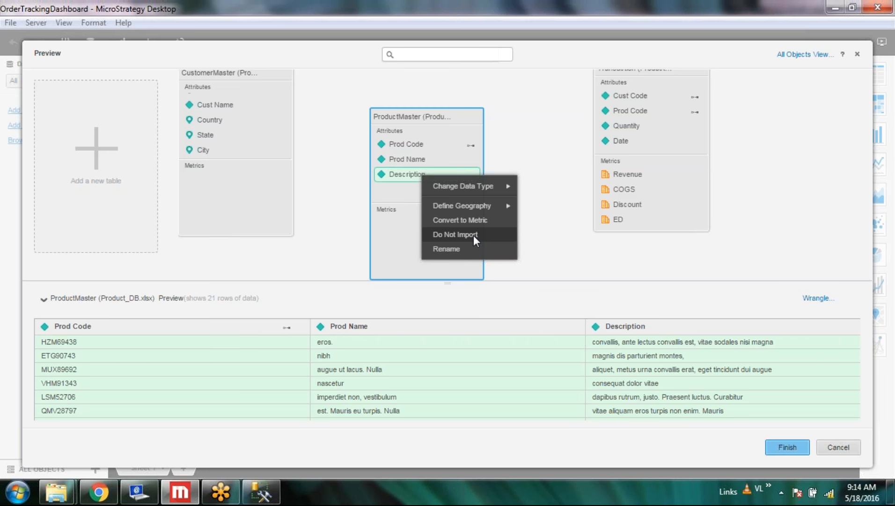
click(549, 191)
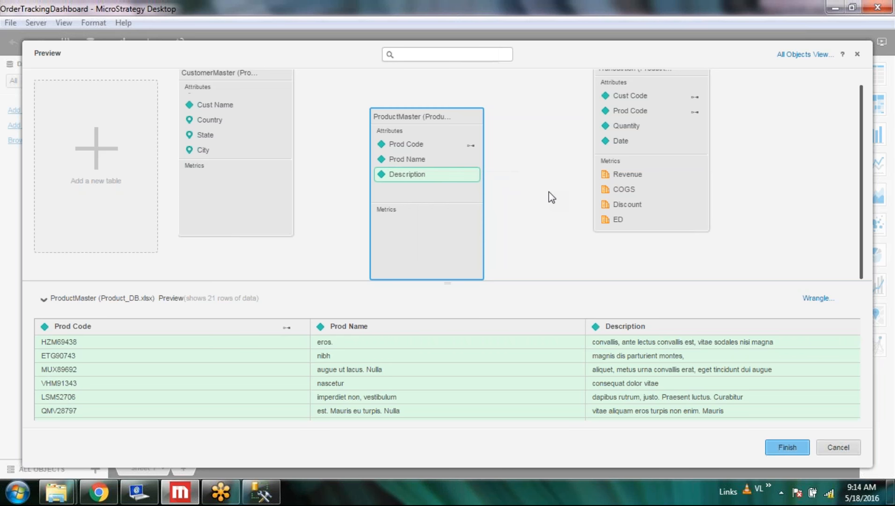
View the data type options for Transaction's Date attribute without changing the type.
click(639, 143)
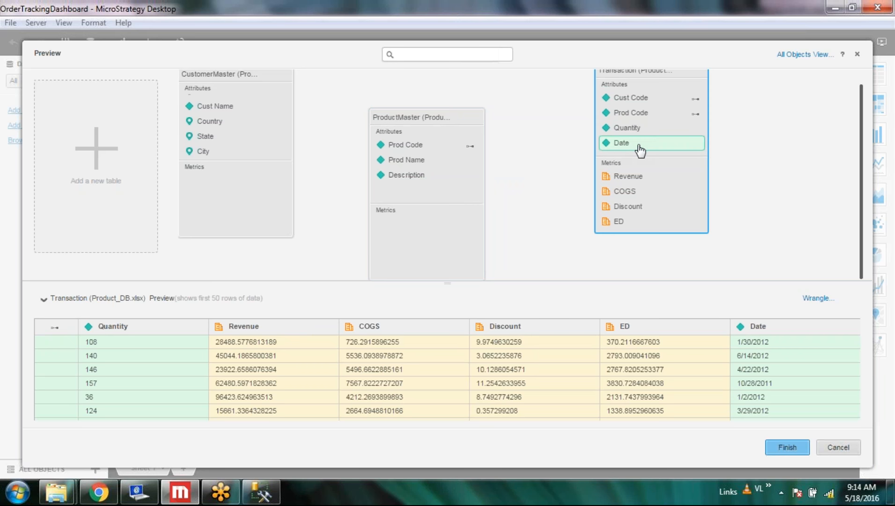
right_click(640, 150)
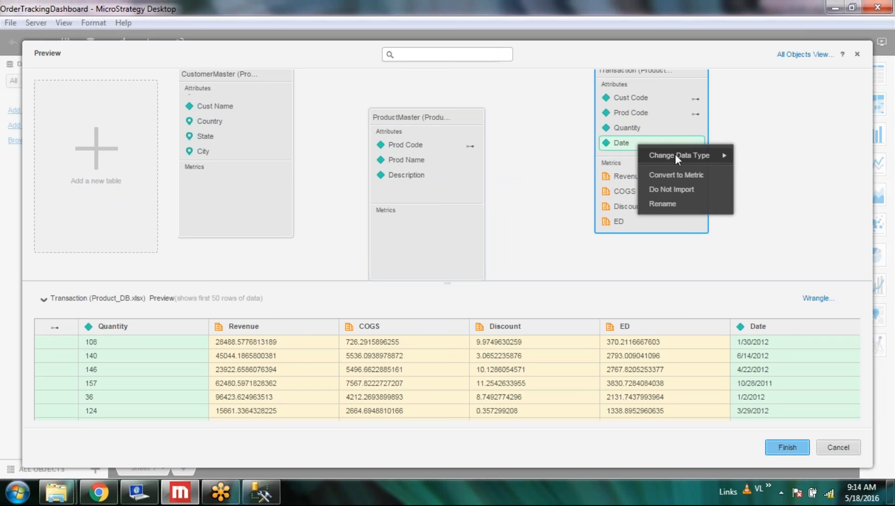
mouse_move(675, 156)
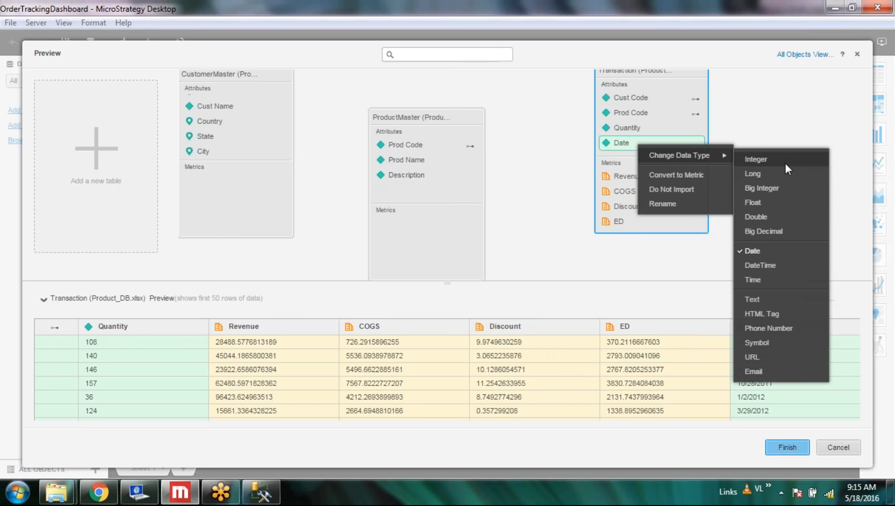
click(773, 123)
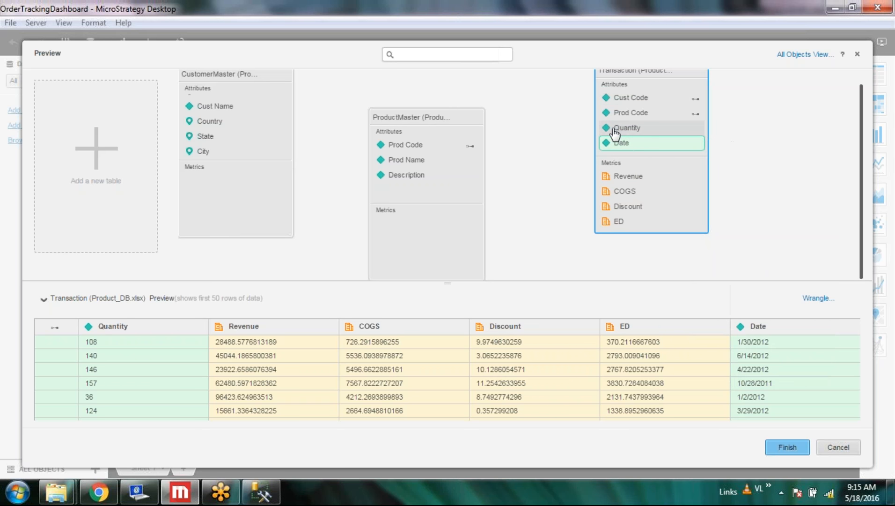
Convert Transaction's Quantity attribute to a metric.
click(614, 131)
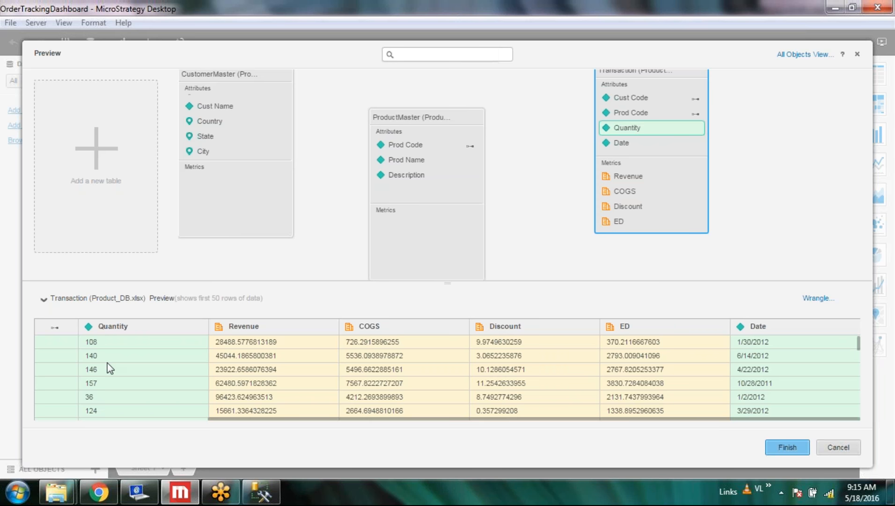
drag(224, 419, 176, 420)
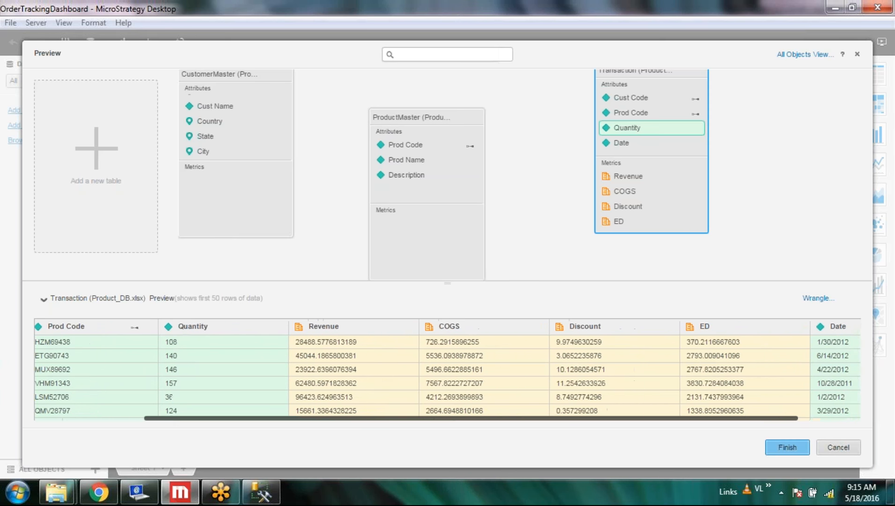
right_click(645, 131)
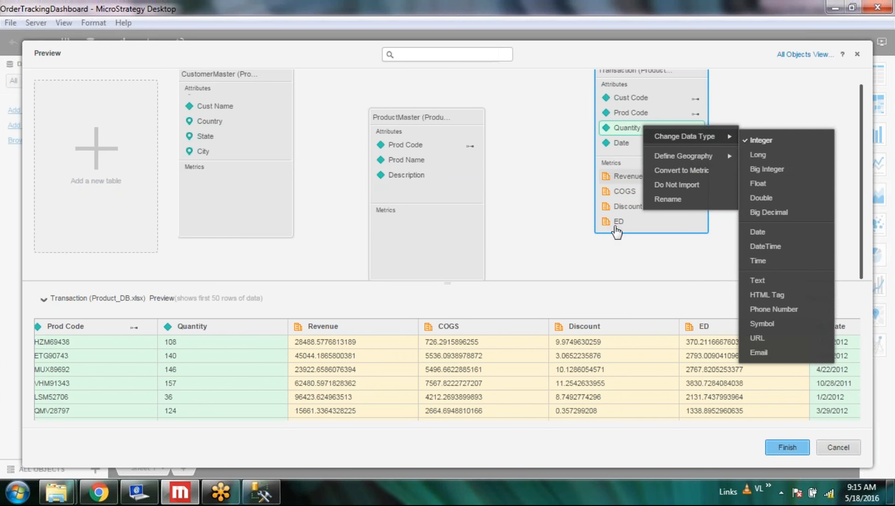
click(690, 171)
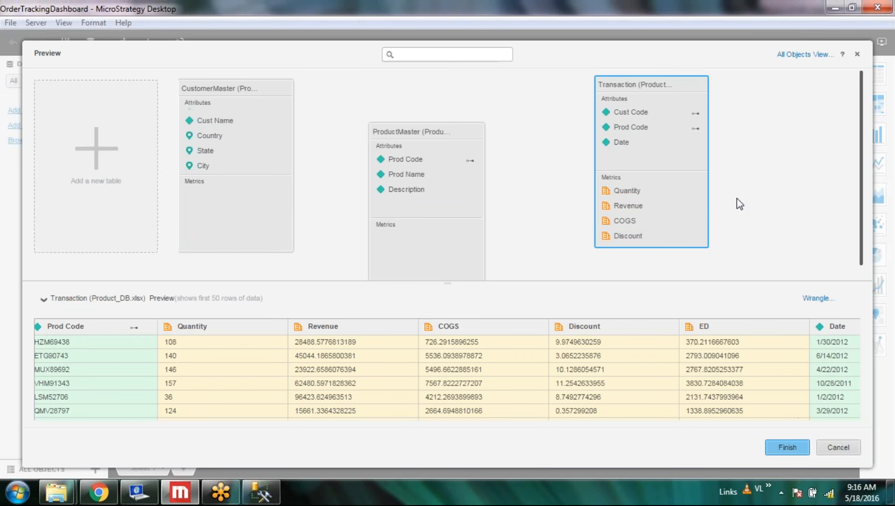
scroll(673, 203, down, 2)
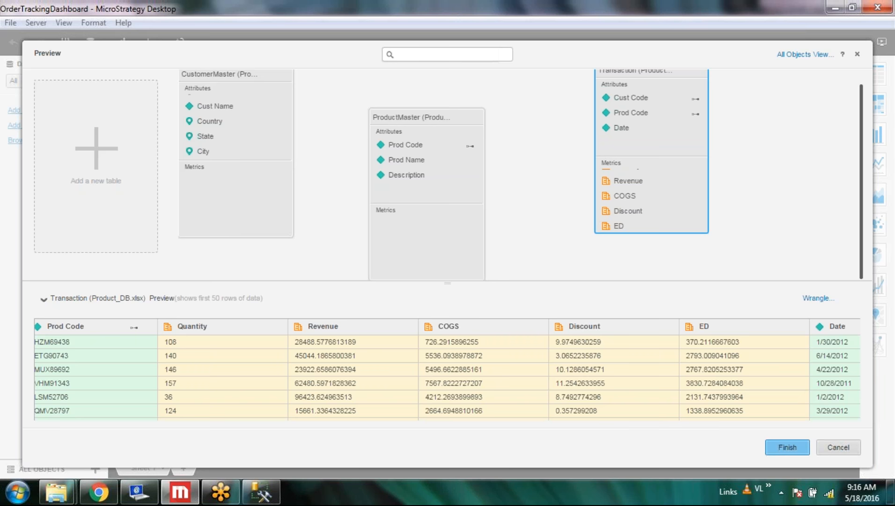
scroll(688, 219, up, 2)
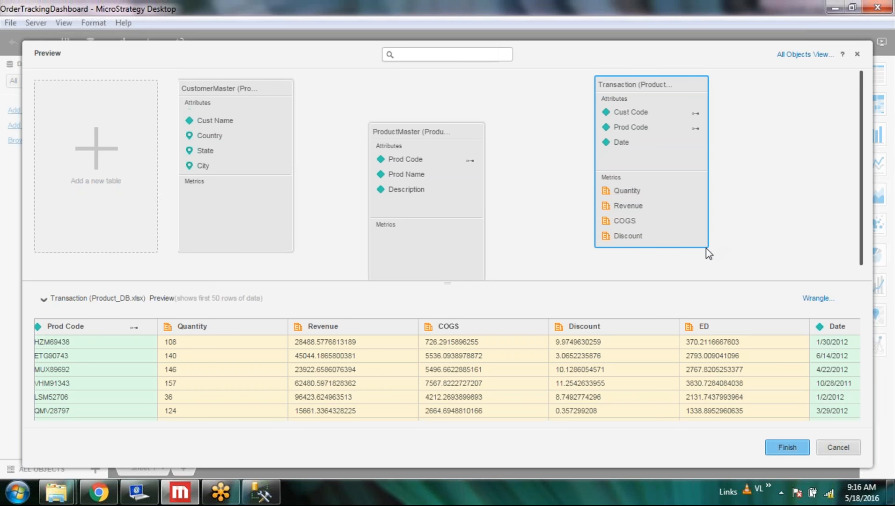
View the data type options for Transaction's Quantity metric without applying any.
mouse_move(705, 243)
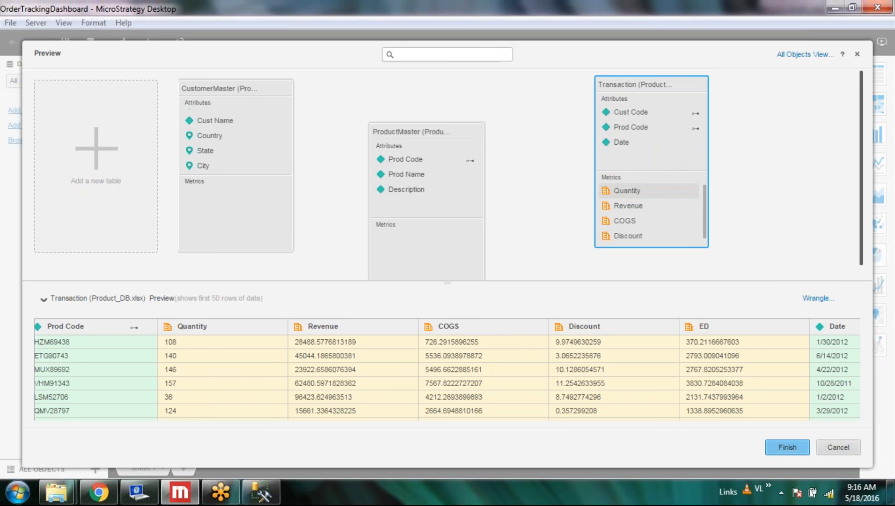
right_click(643, 190)
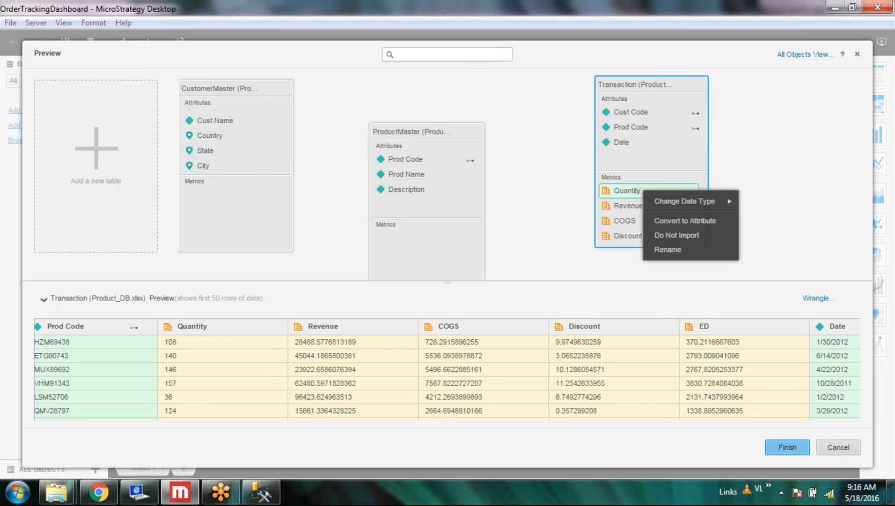
mouse_move(702, 203)
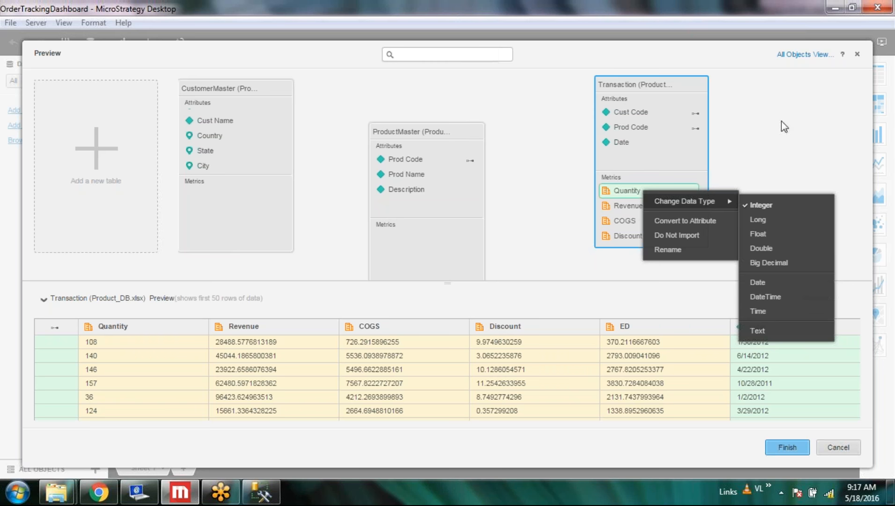
click(773, 178)
Reposition the CustomerMaster table slightly higher and closer to ProductMaster in the preview.
scroll(250, 153, down, 2)
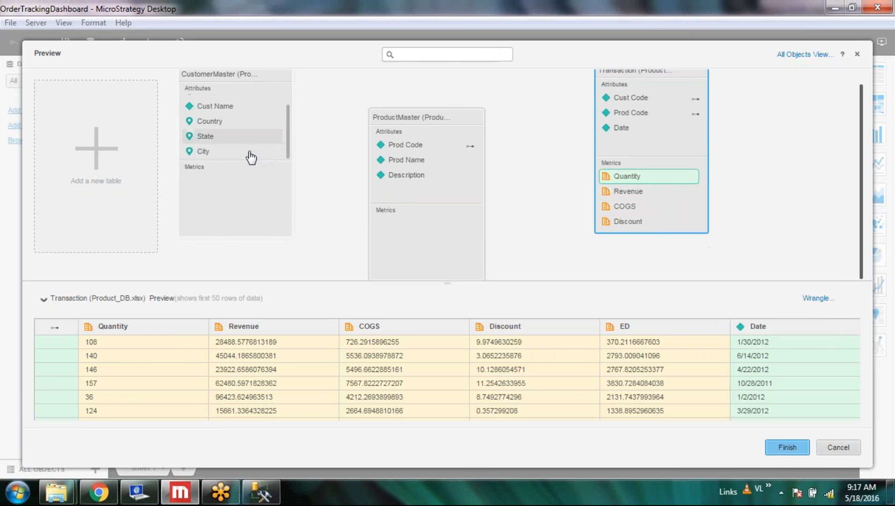
scroll(256, 151, up, 3)
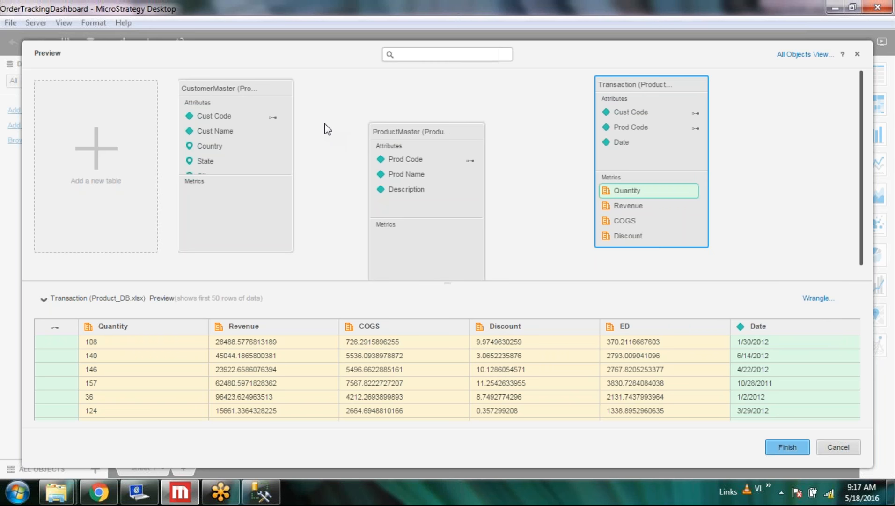
drag(228, 90, 242, 79)
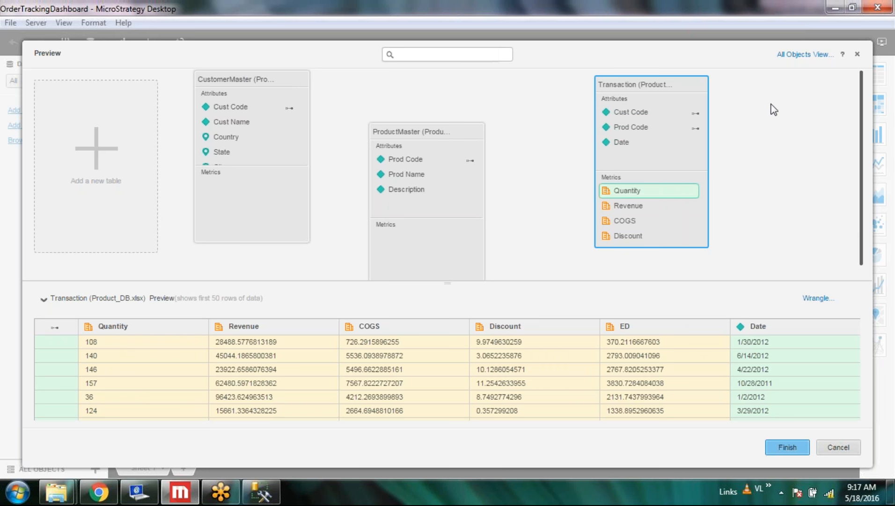
Review every attribute and metric with its table count in All Objects View, including Prod Code, and close the view.
click(805, 54)
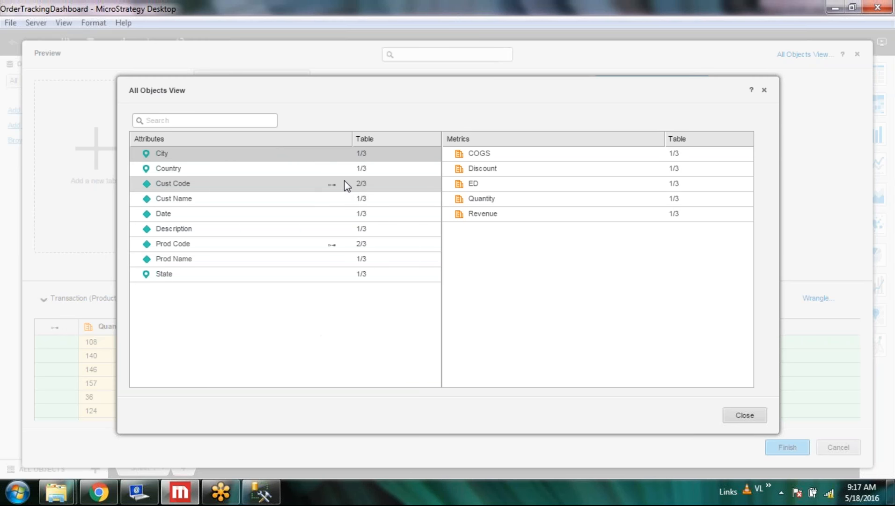
mouse_move(140, 500)
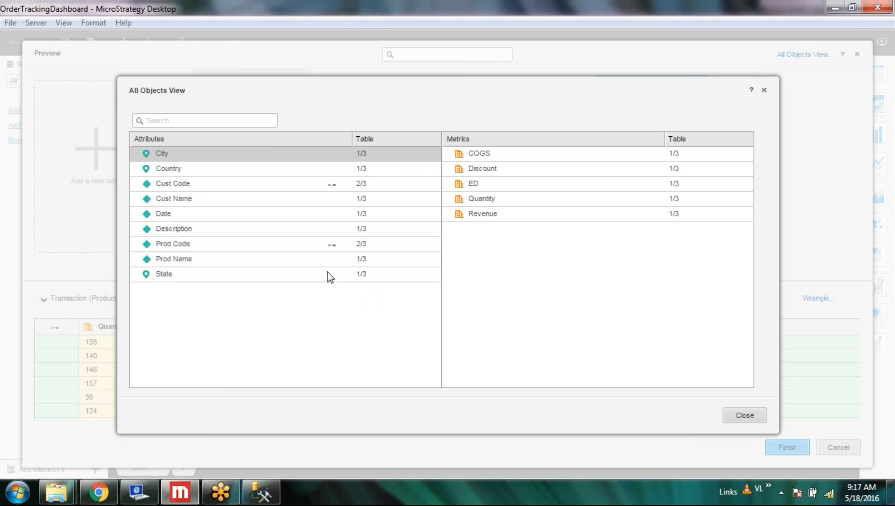
click(310, 245)
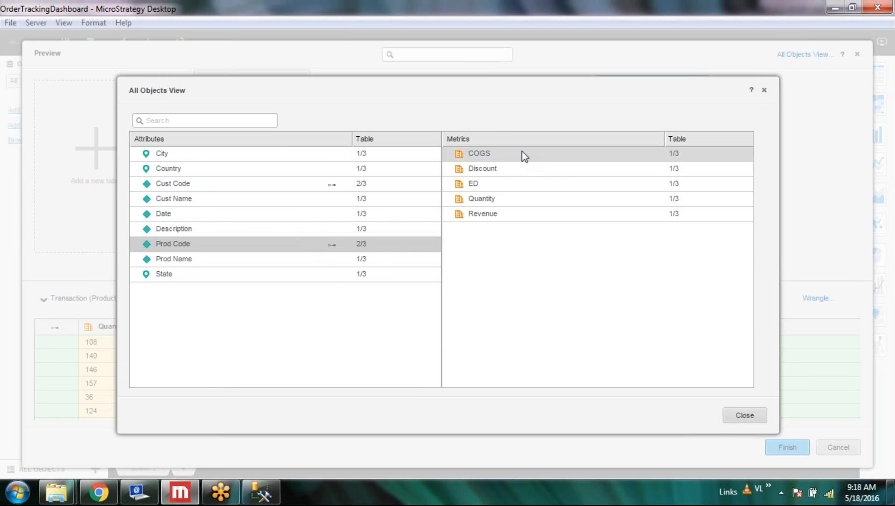
click(269, 121)
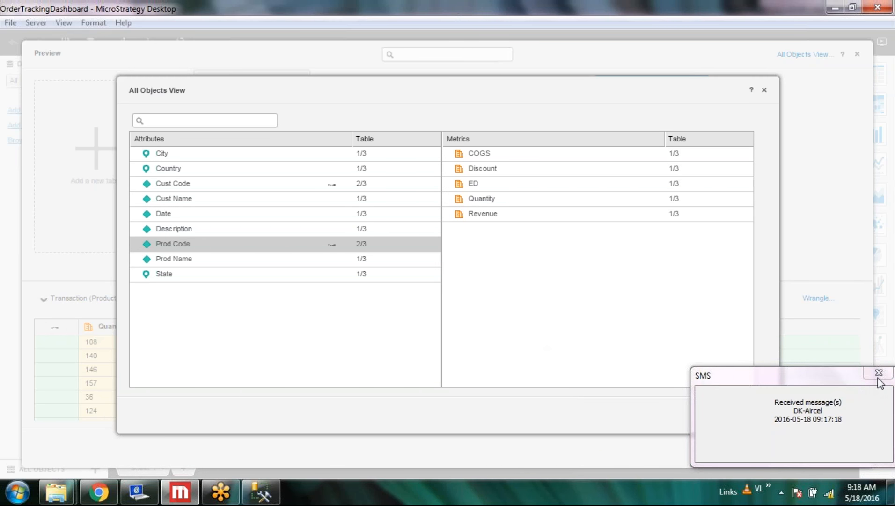
drag(848, 375, 801, 382)
click(844, 380)
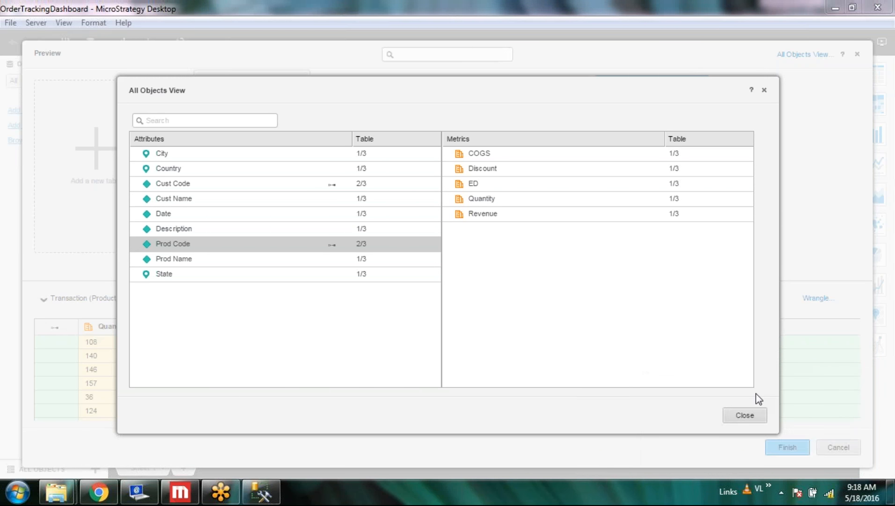
click(759, 415)
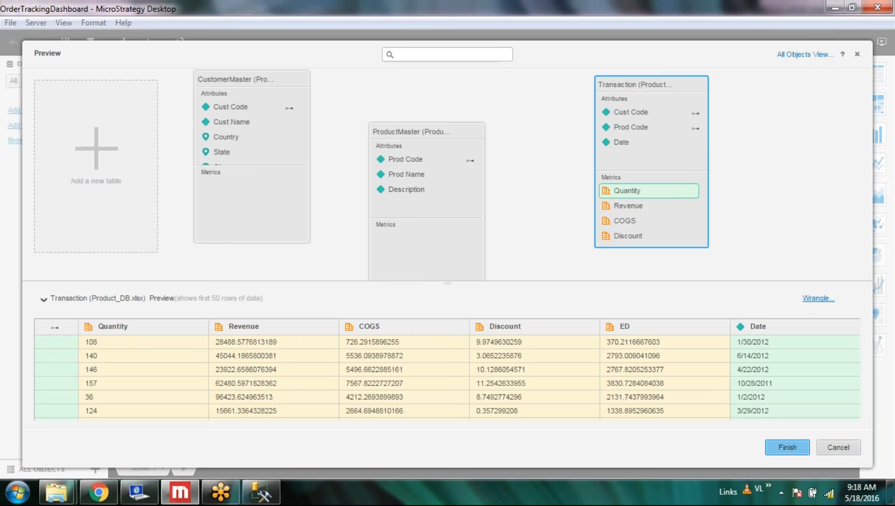
Open the Transaction data for wrangling and look through the suggestions and functions offered for the Date column.
click(818, 300)
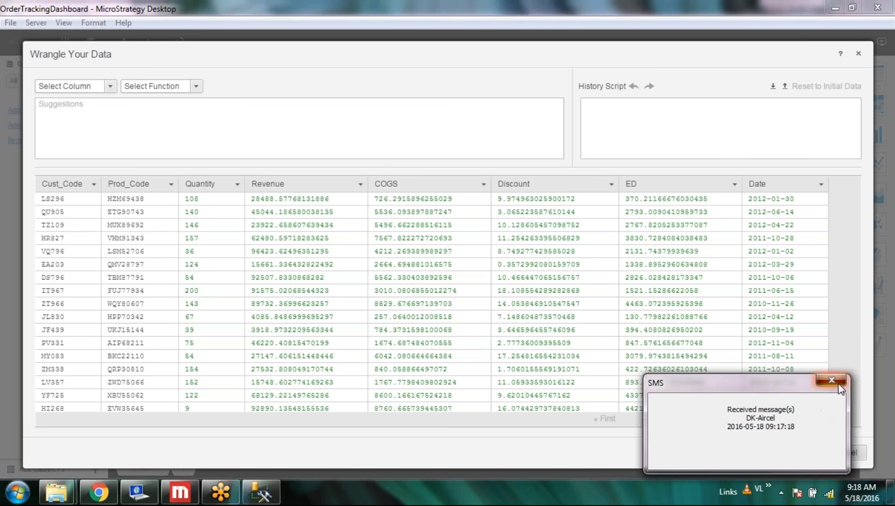
click(838, 380)
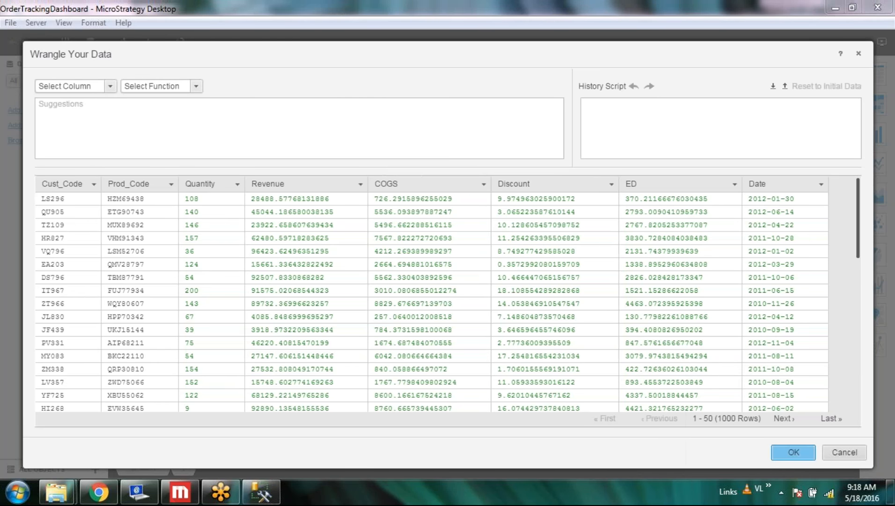
click(111, 86)
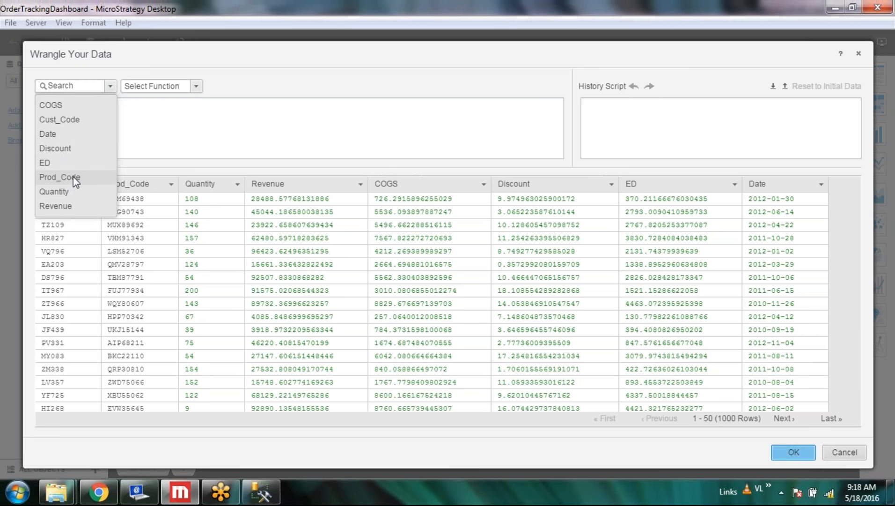
click(71, 134)
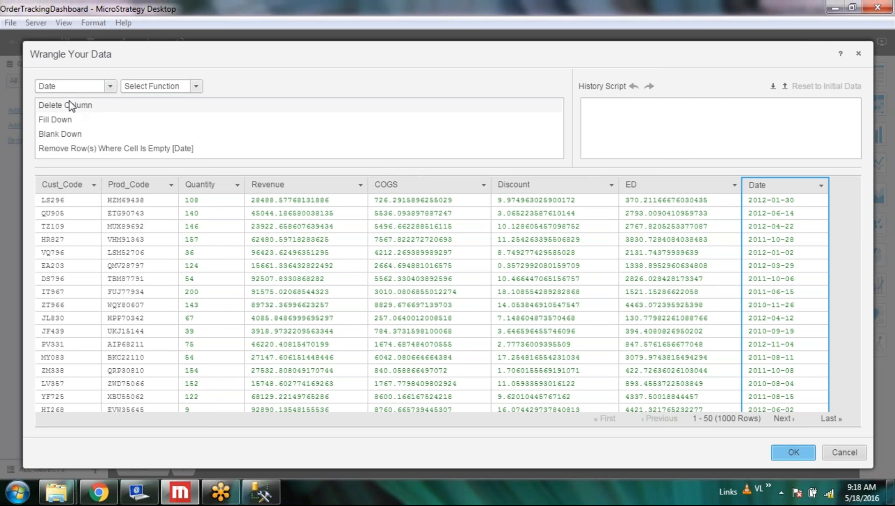
click(196, 88)
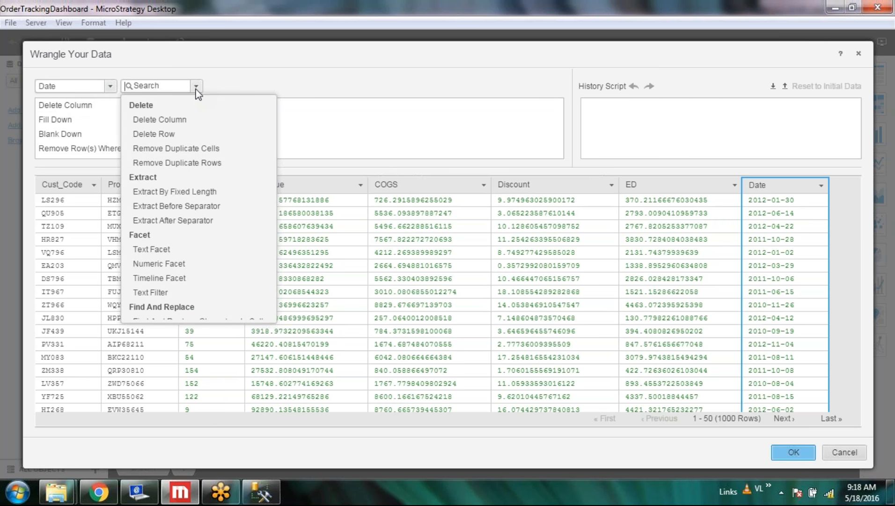
click(335, 75)
View the wrangling suggestions for the Discount column and leave the data wrangling without applying any.
click(110, 86)
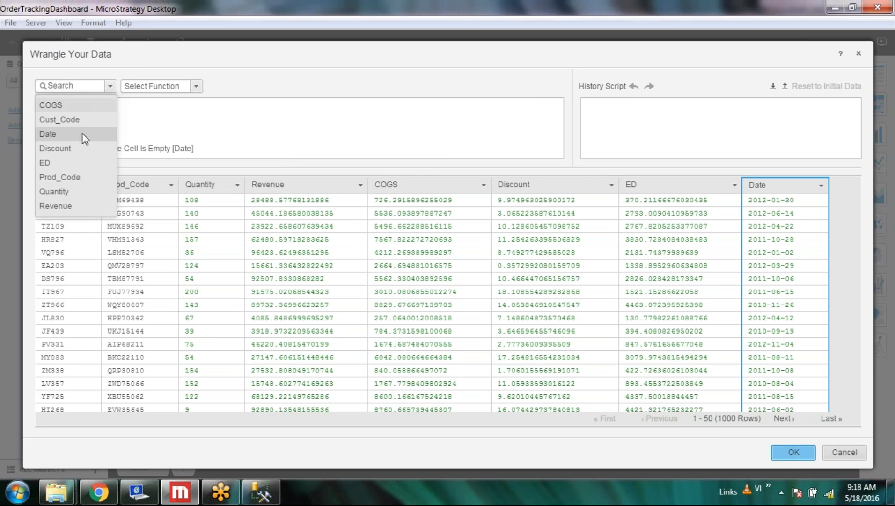
click(72, 148)
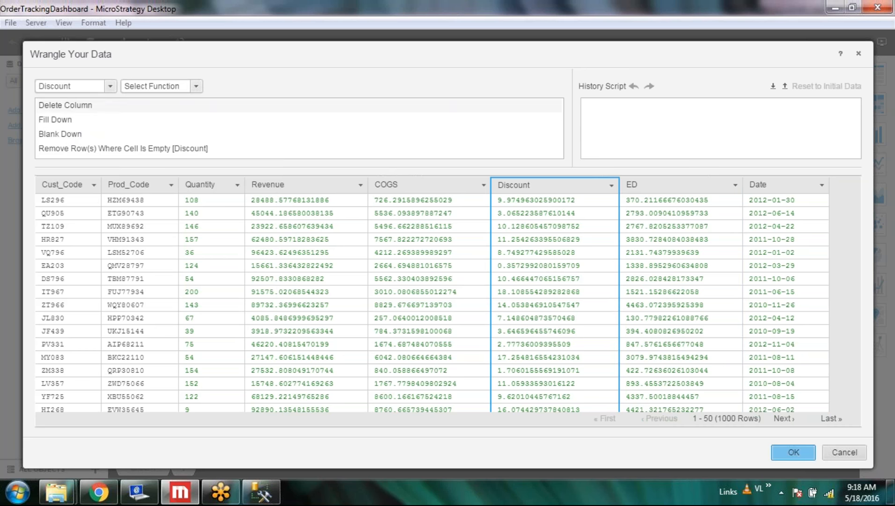
click(846, 452)
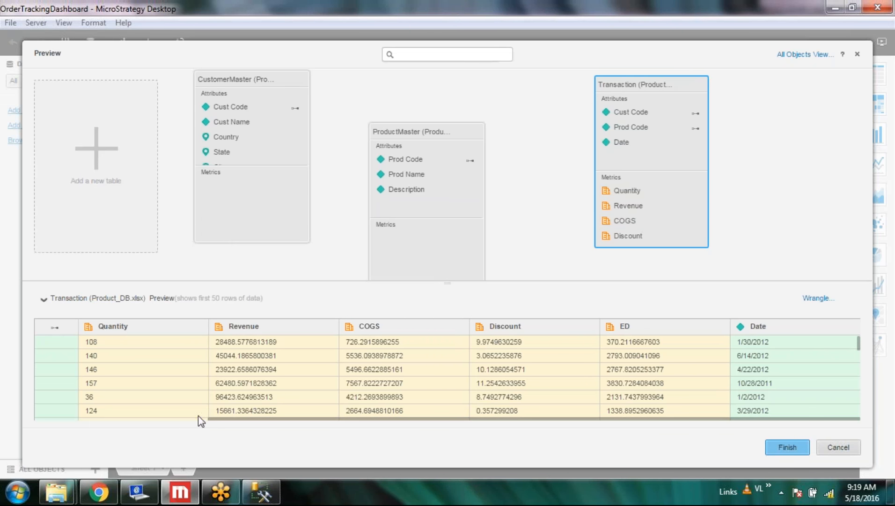
Examine the Cust Code and Prod Code columns in the Transaction preview and highlight CustomerMaster's Cust Code link.
click(68, 417)
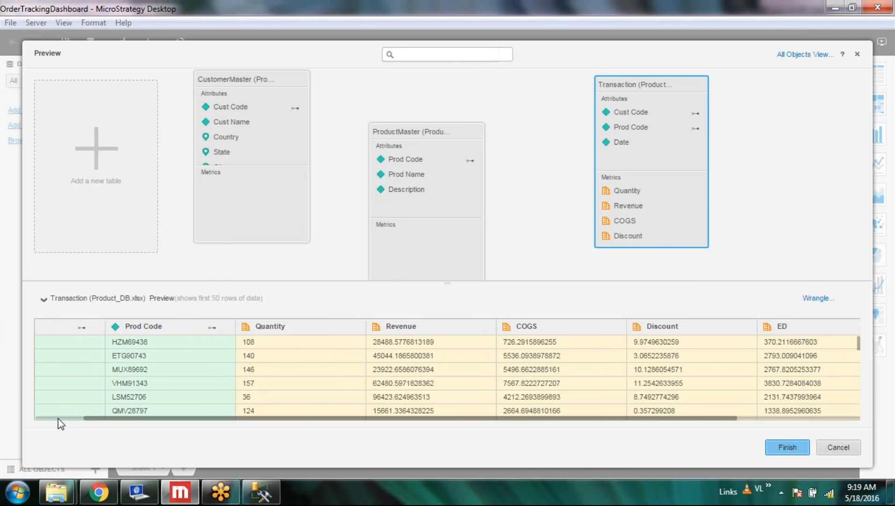
click(58, 418)
click(54, 419)
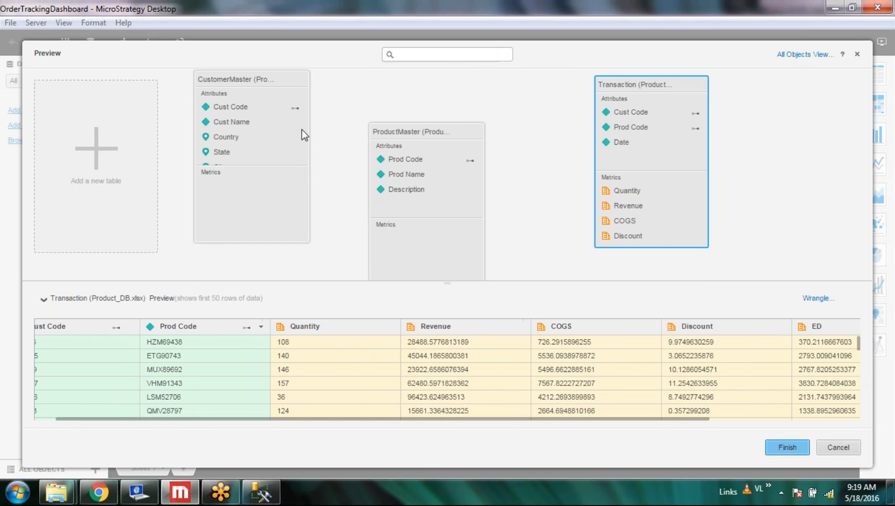
scroll(306, 136, down, 1)
scroll(306, 136, up, 1)
click(249, 112)
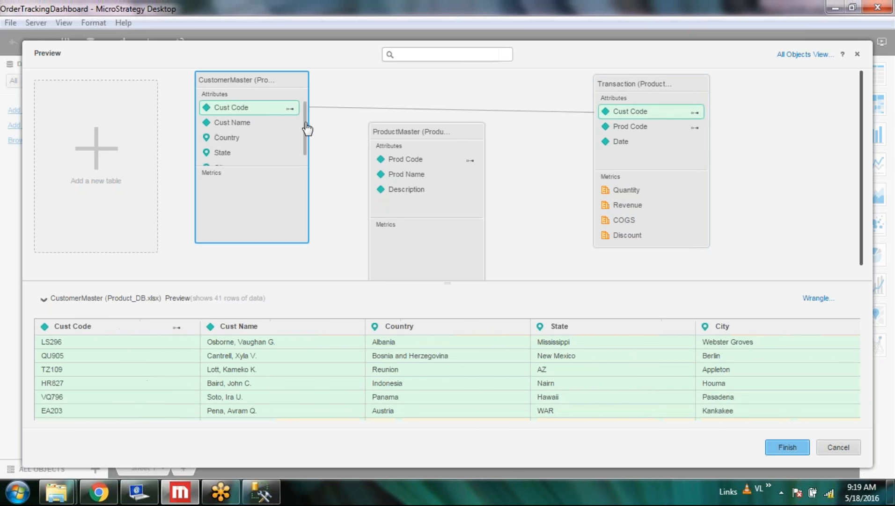
Highlight the Prod Code link from ProductMaster to Transaction and check the options for Transaction's Prod Code without applying any.
click(425, 162)
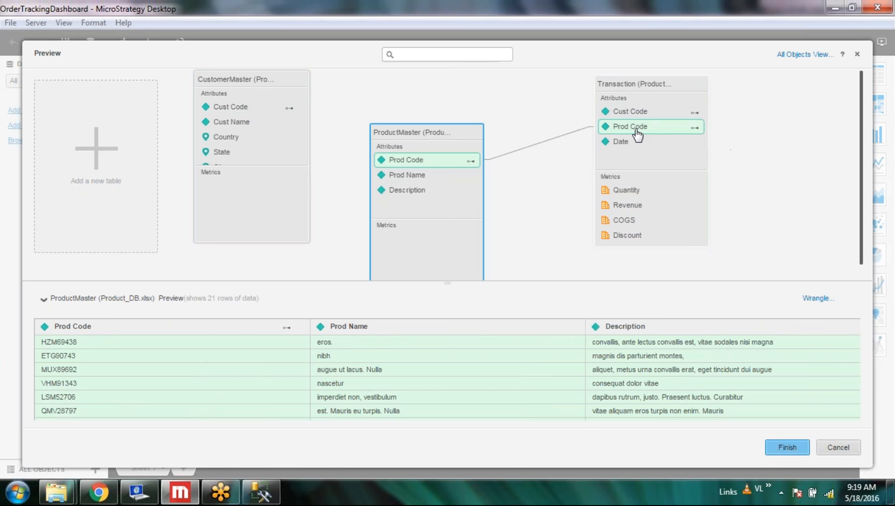
right_click(637, 128)
click(790, 133)
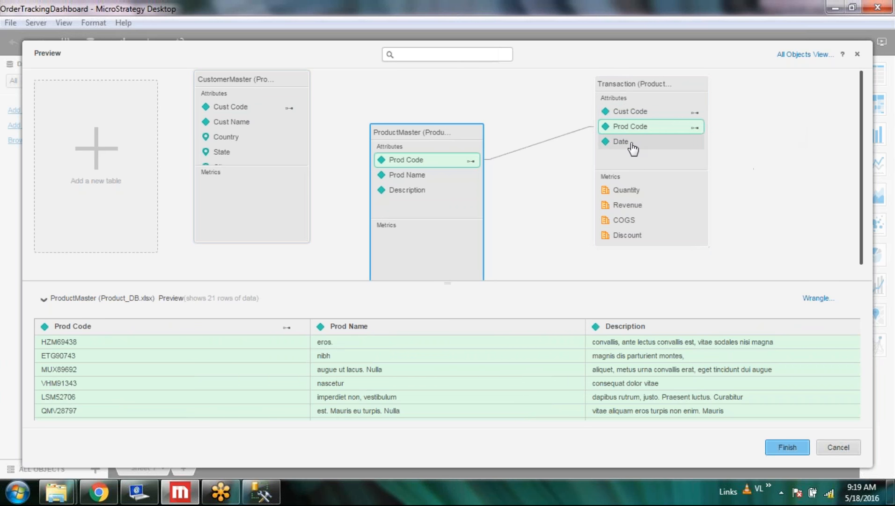
Examine the Date, Prod Code and Cust Code attributes of the Transaction table and their columns in its data preview.
click(633, 148)
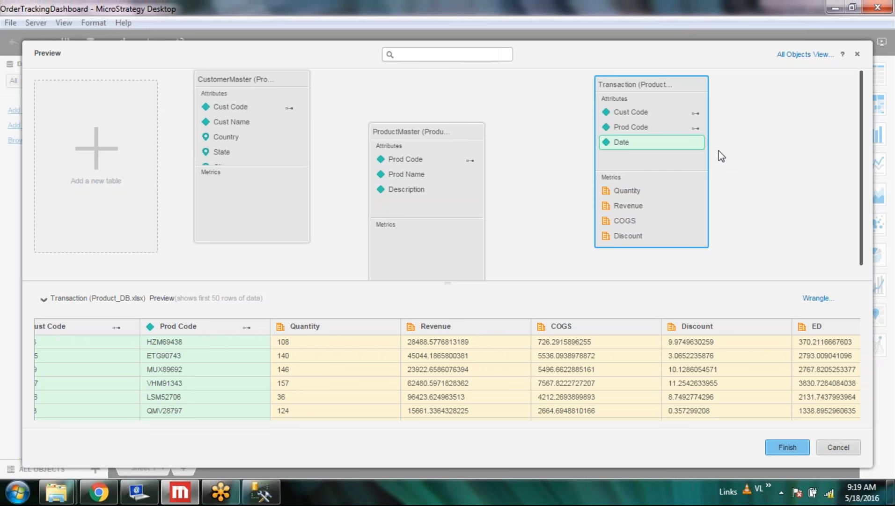
click(645, 127)
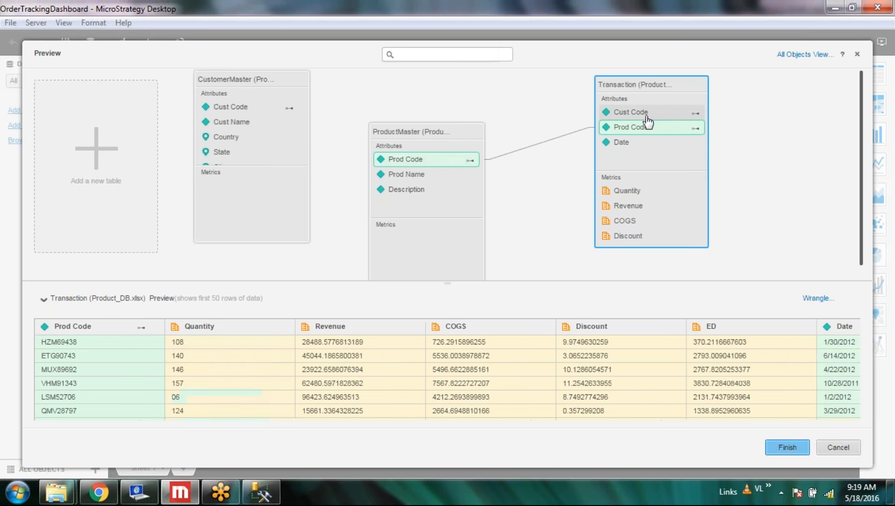
click(647, 117)
click(627, 143)
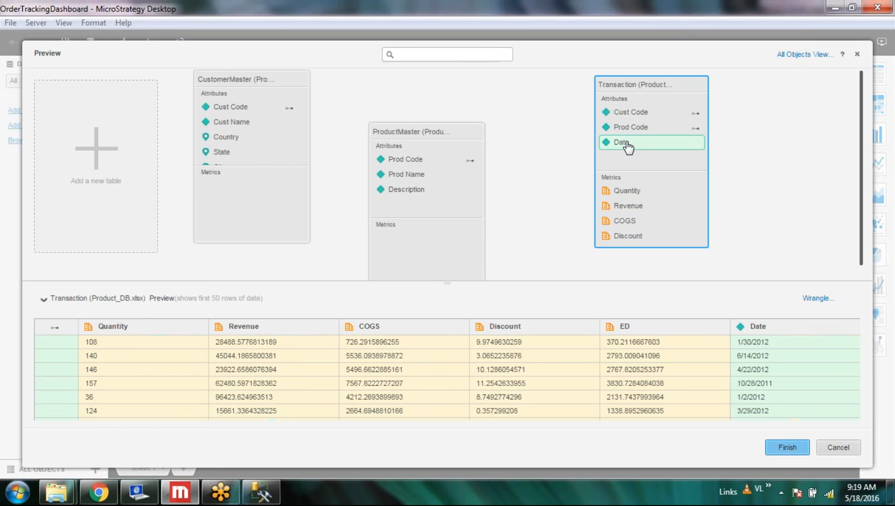
scroll(631, 208, down, 2)
scroll(650, 186, up, 2)
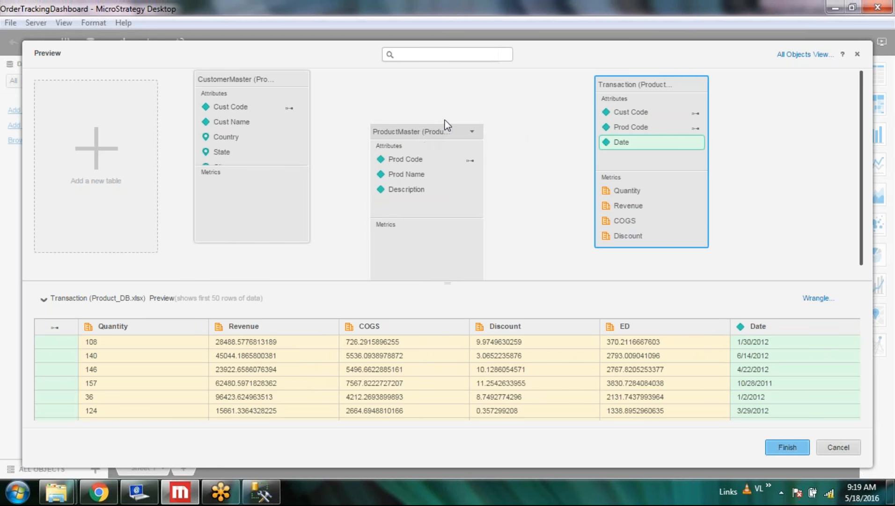
Reposition the ProductMaster table between CustomerMaster and Transaction, and finish importing the three linked tables into the dashboard.
drag(420, 130, 444, 121)
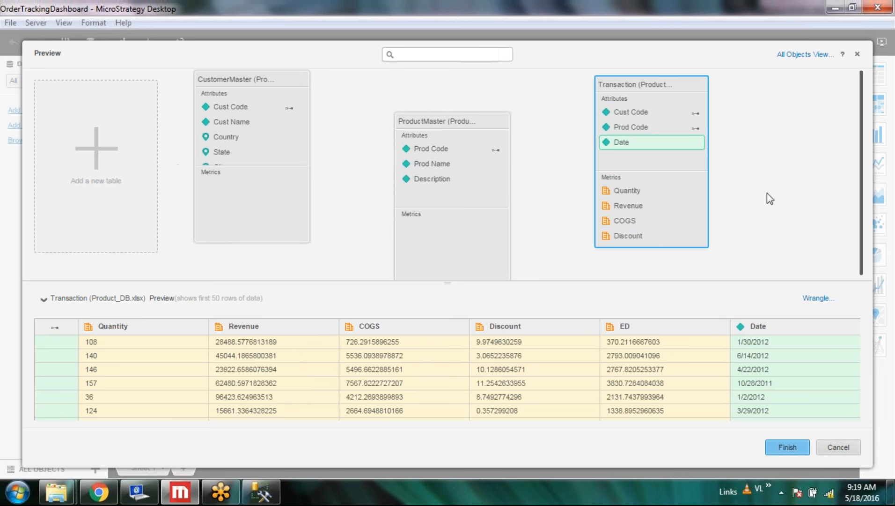
click(787, 447)
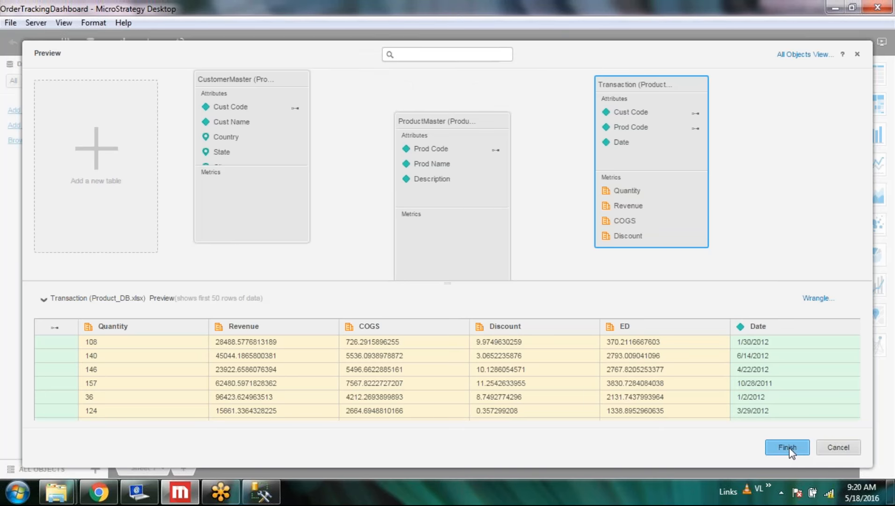
click(788, 447)
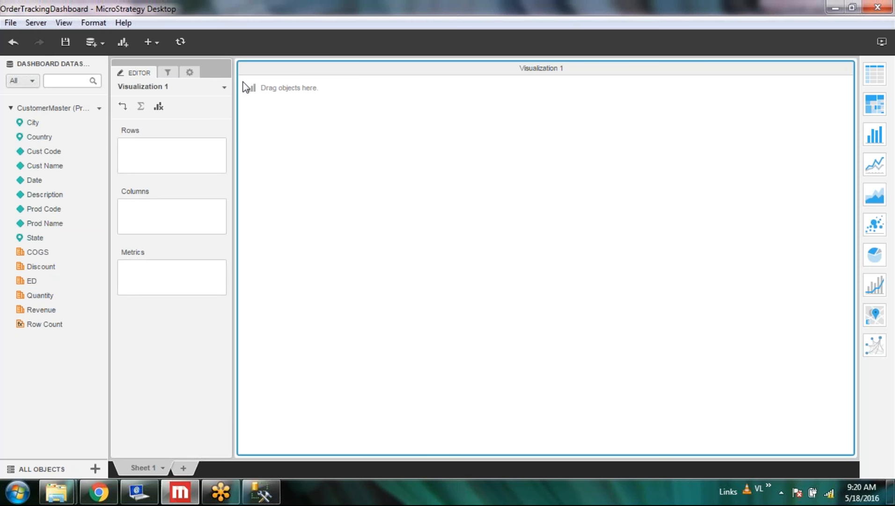
click(880, 8)
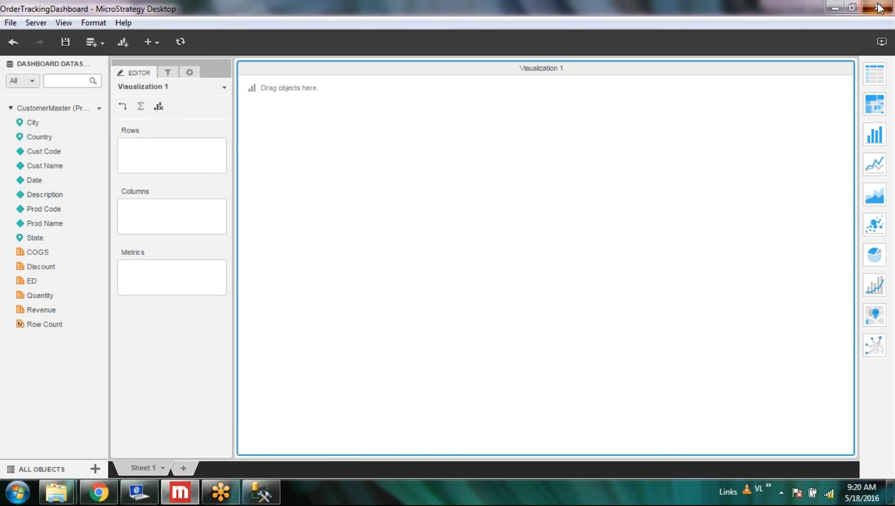